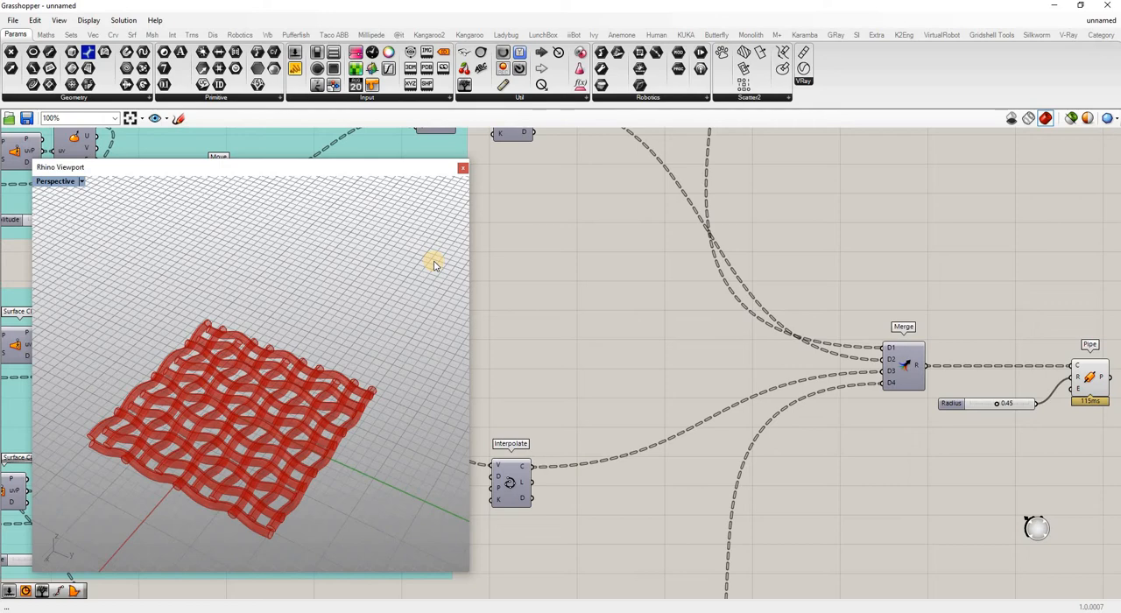
Examine the woven pipe model in the floating perspective viewport from several angles, including a close-up of its corner.
right_drag(291, 480, 454, 440)
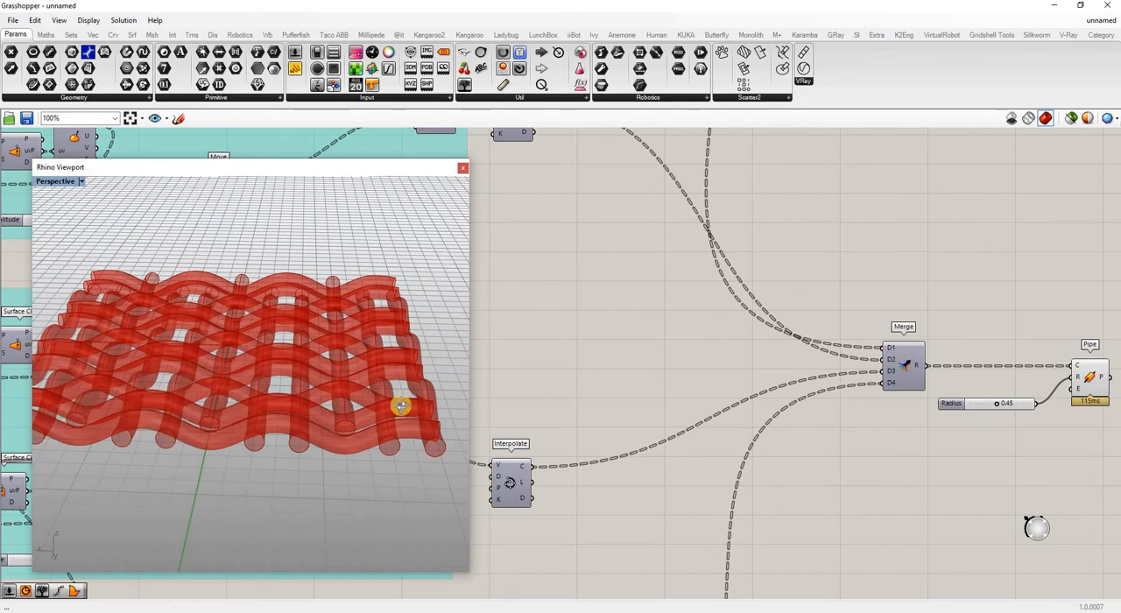
right_drag(400, 406, 178, 409)
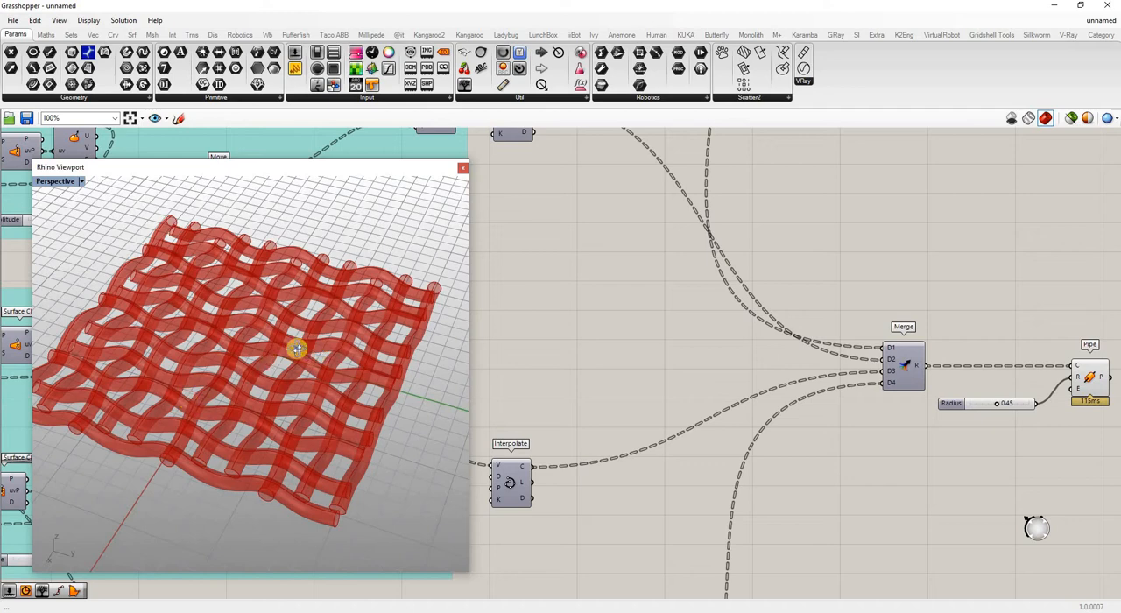
right_drag(296, 343, 236, 431)
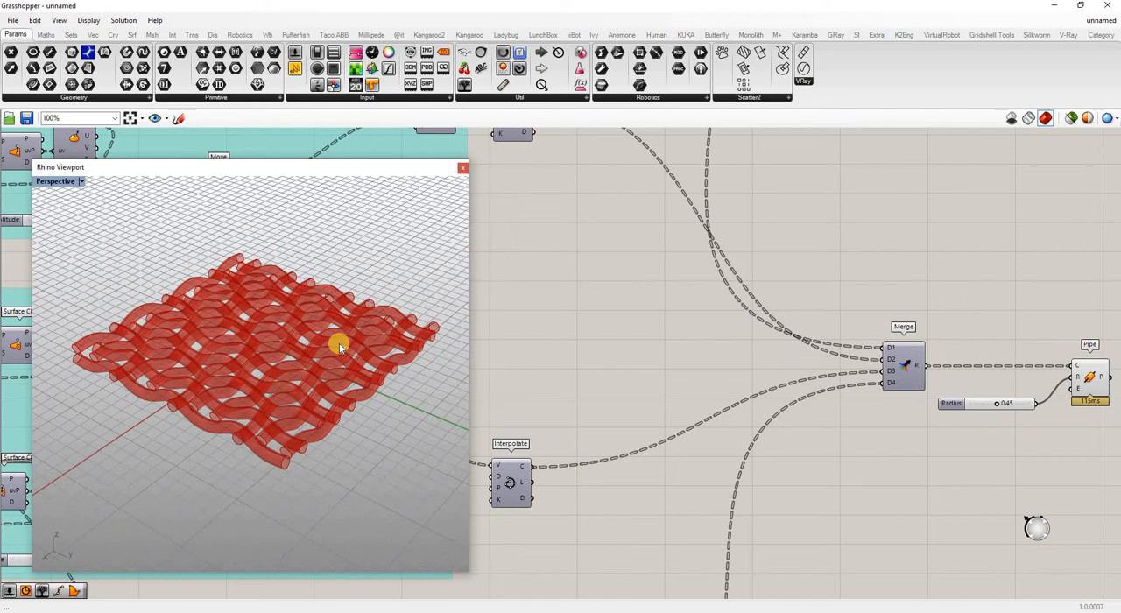
scroll(320, 458, up, 6)
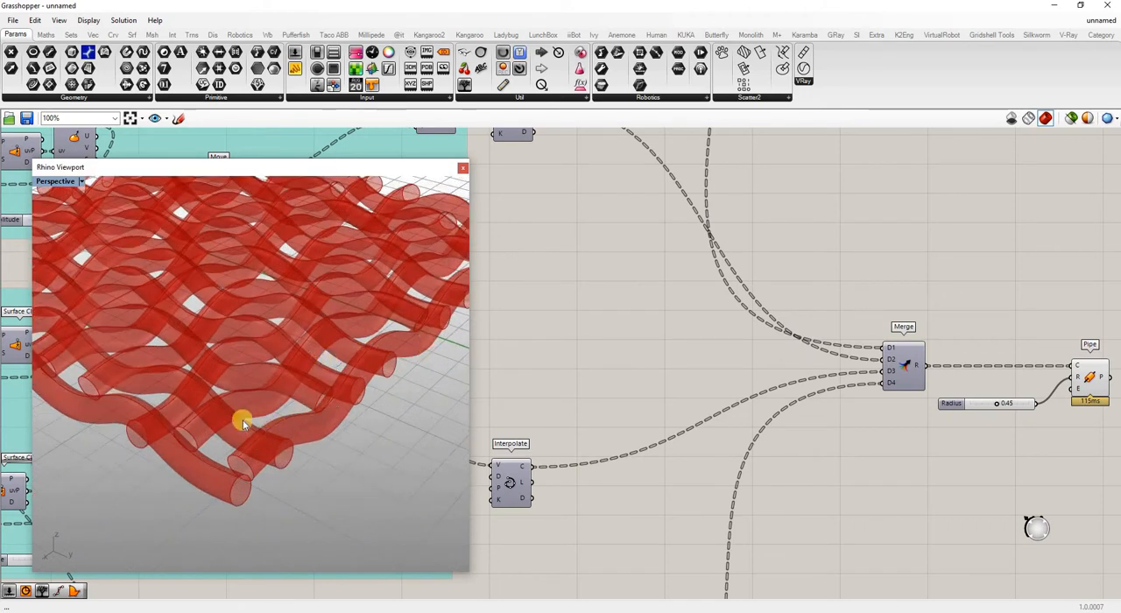
scroll(246, 430, down, 6)
right_drag(246, 430, 332, 368)
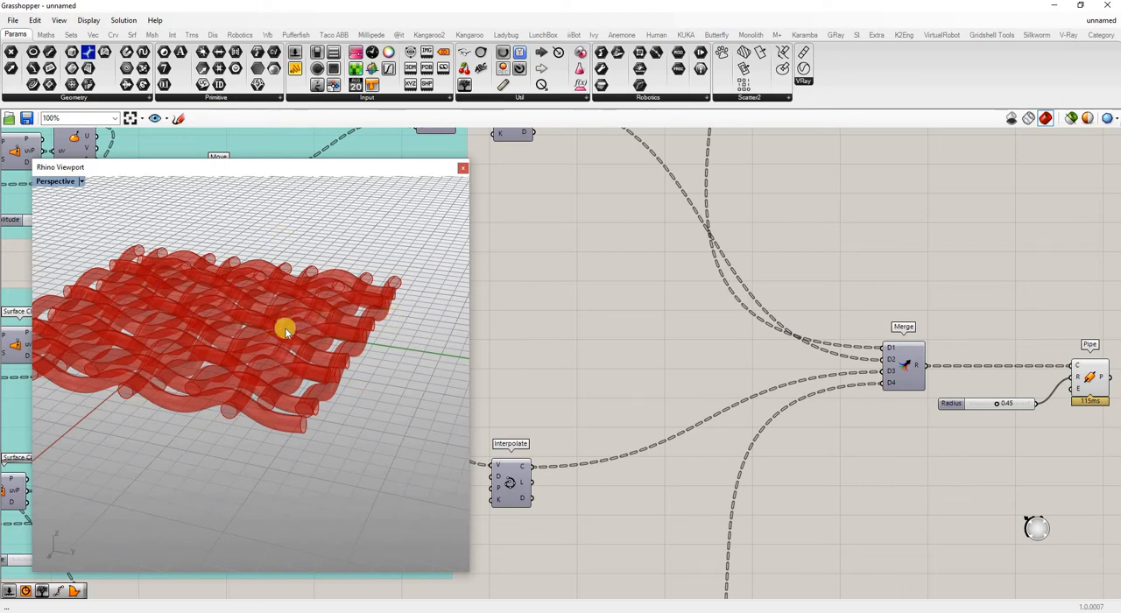
scroll(321, 395, down, 5)
right_drag(319, 401, 335, 391)
scroll(336, 390, up, 4)
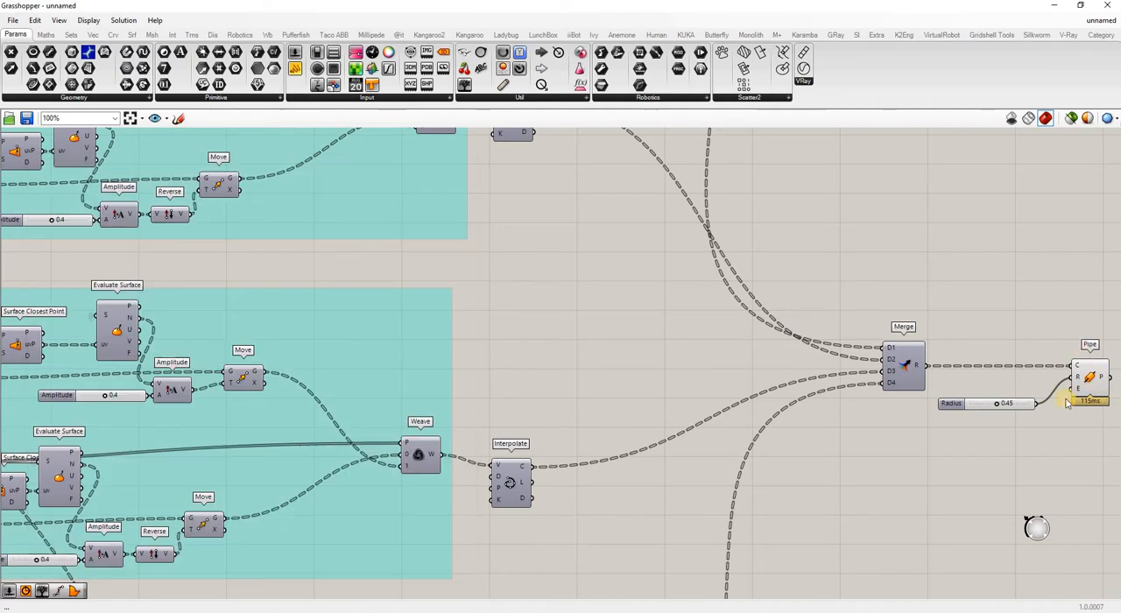
Turn off the preview of the Pipe component.
right_click(1091, 378)
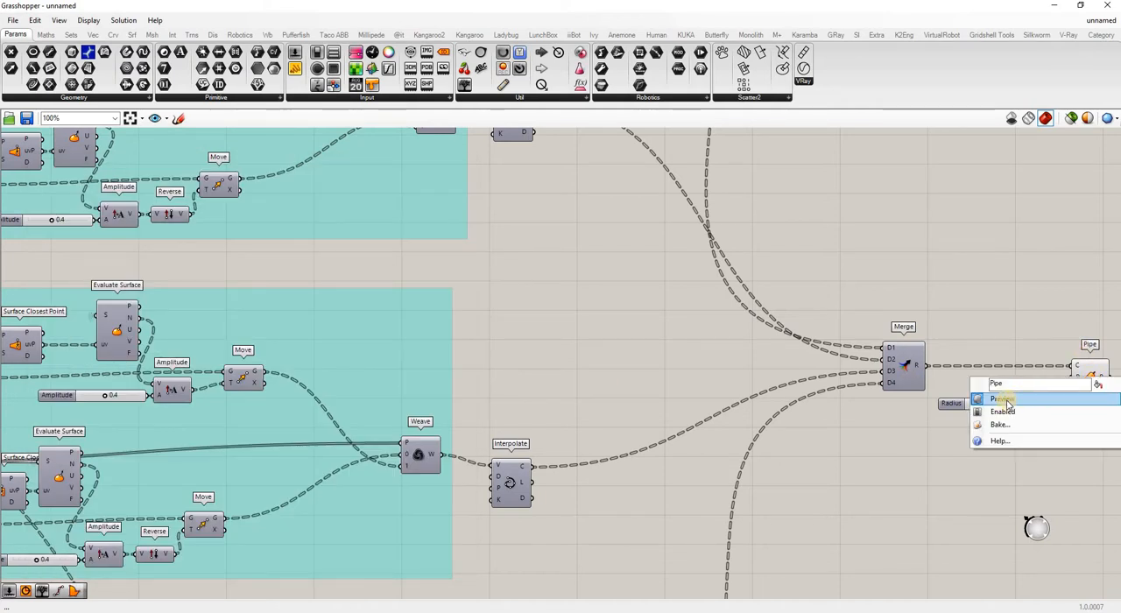
click(1003, 400)
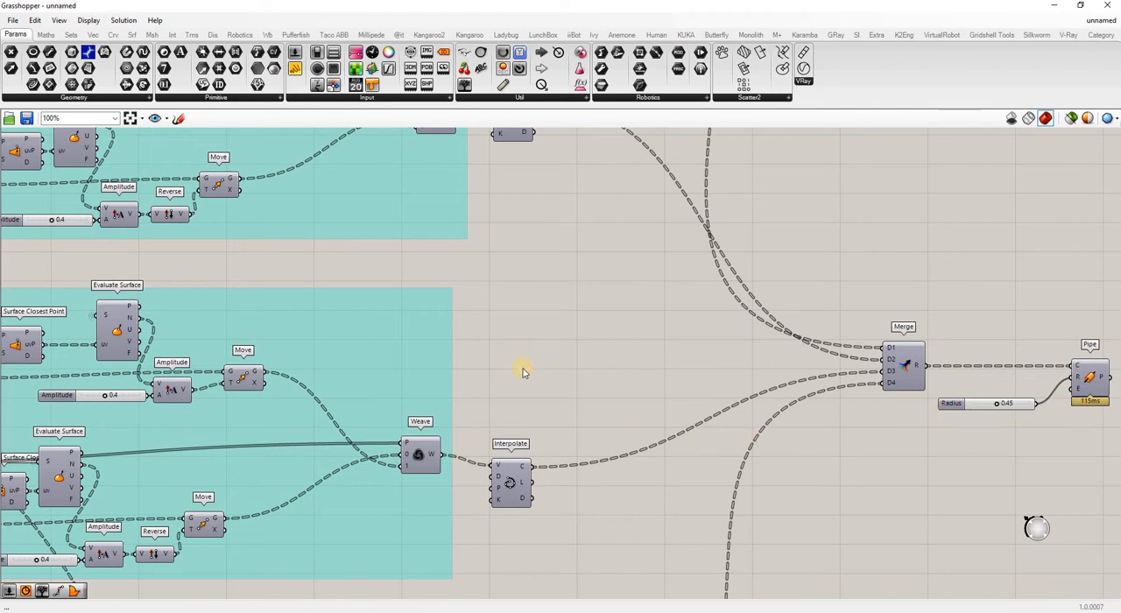
scroll(483, 403, down, 5)
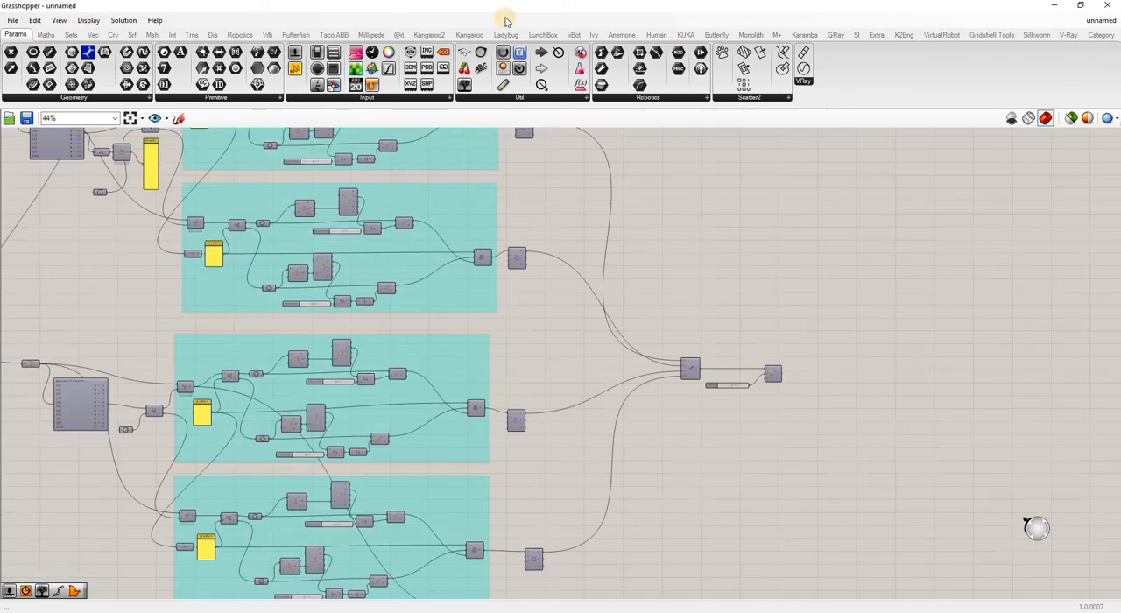
Move the Grasshopper window aside, close the old floating Rhino viewport, and open a new one with the TopMostViewport command.
drag(538, 45, 653, 168)
click(315, 167)
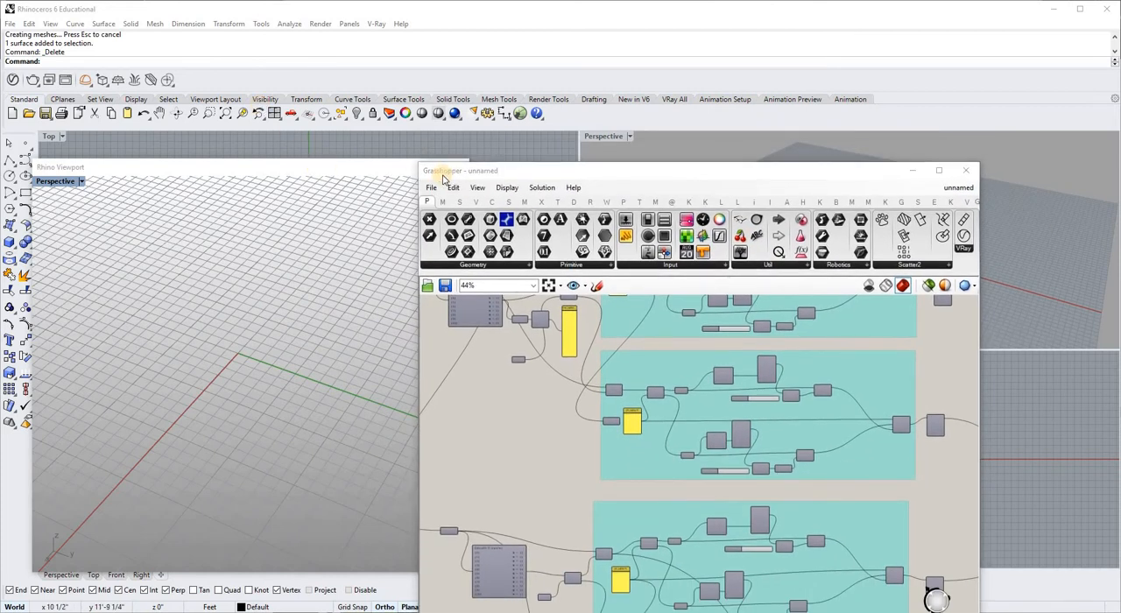
drag(909, 172, 725, 2)
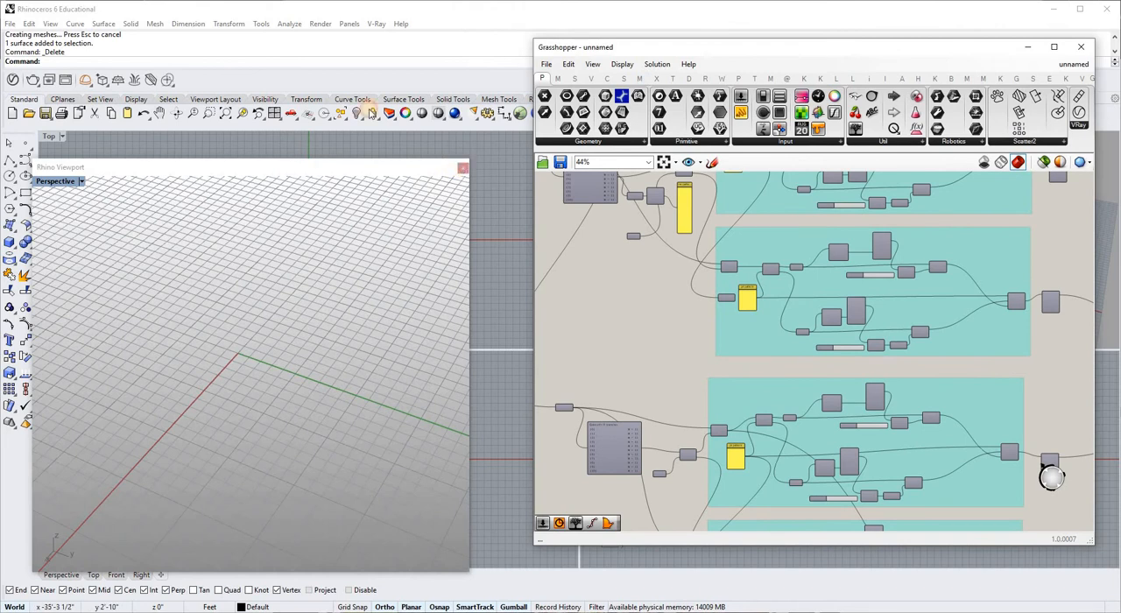
click(462, 168)
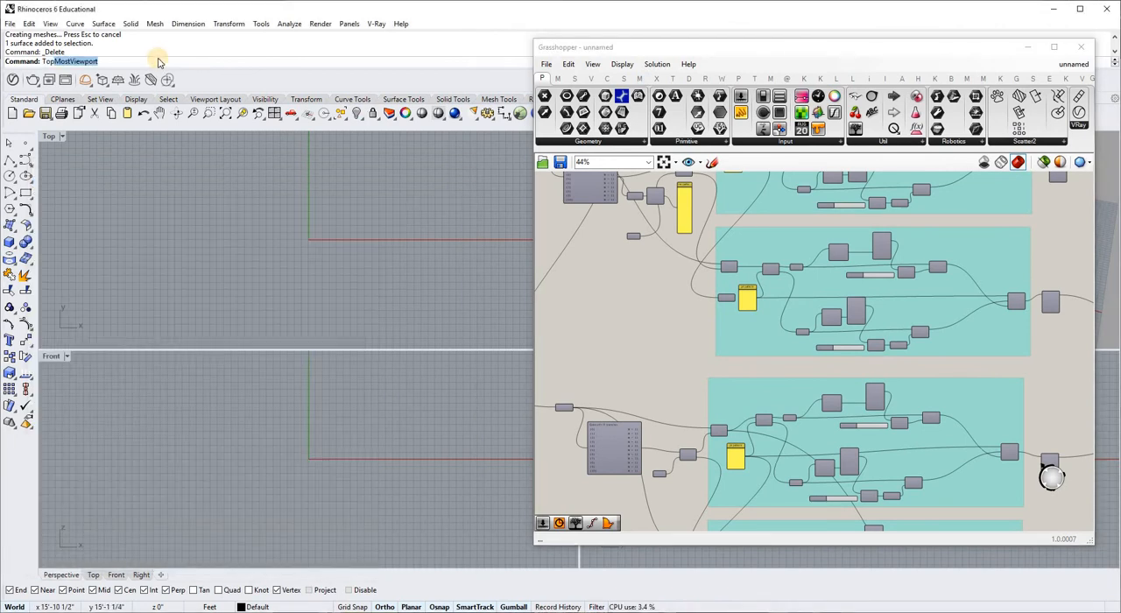
key(Return)
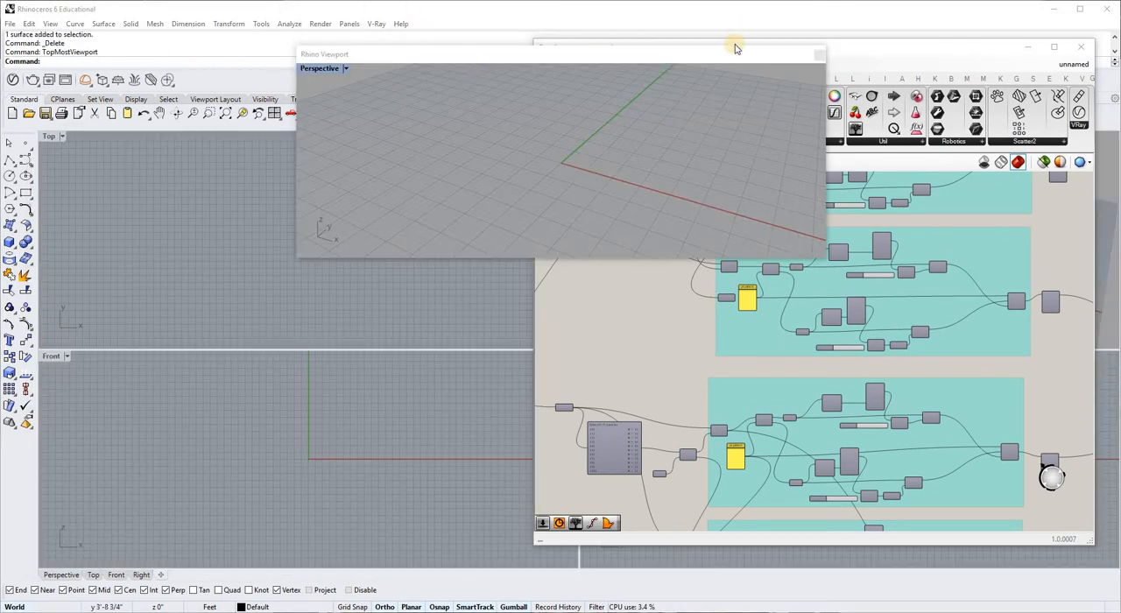
Reposition and narrow the new floating viewport, and maximize the Grasshopper window behind it.
drag(733, 56, 526, 117)
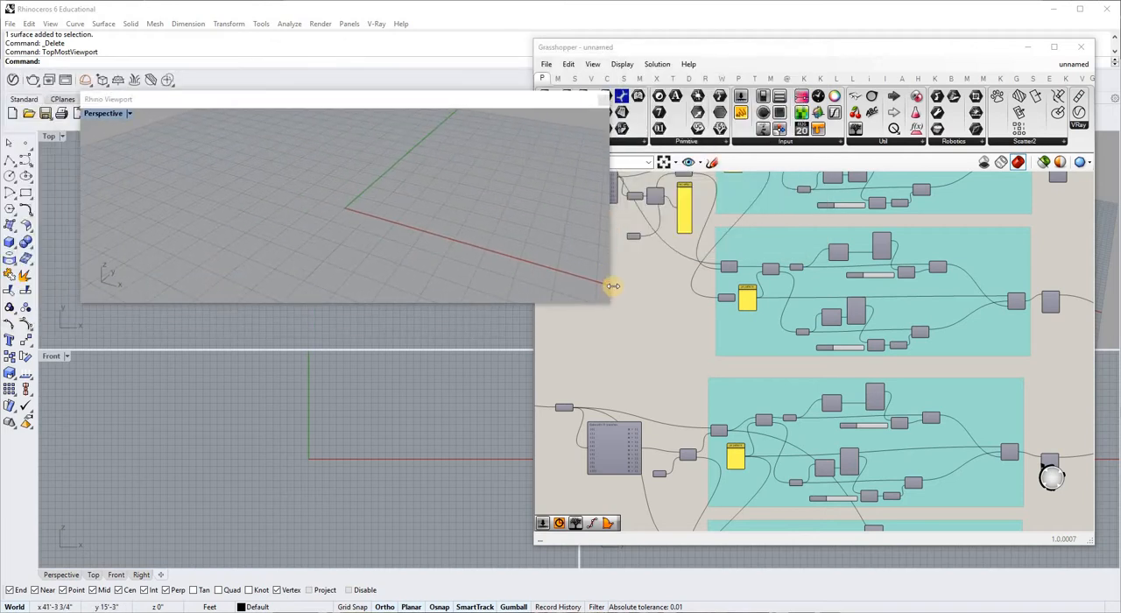
drag(486, 293, 379, 320)
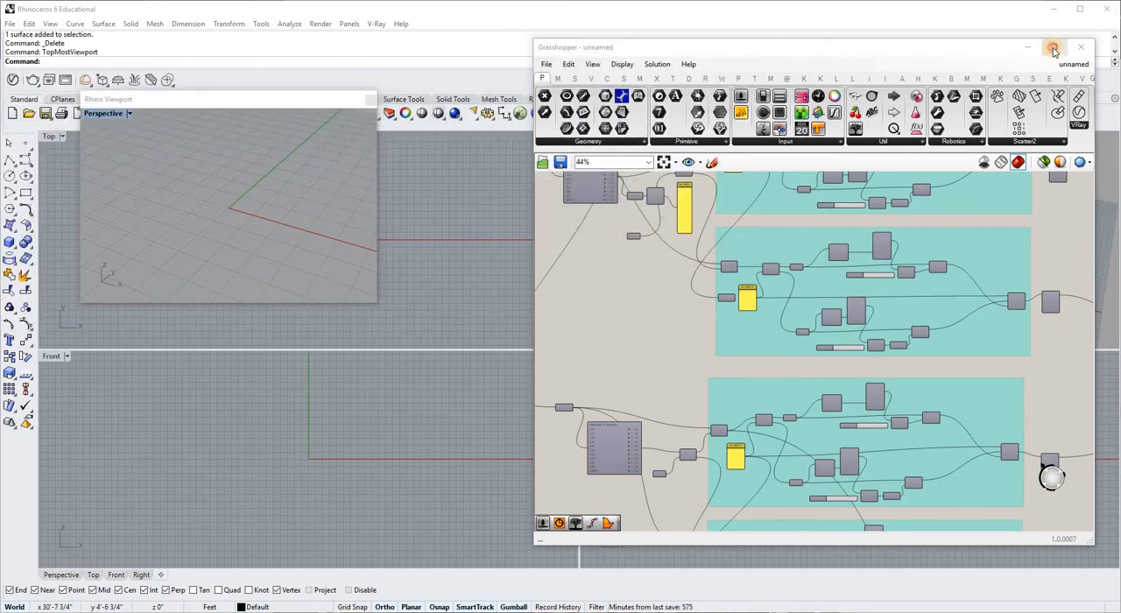
click(1054, 49)
Turn on the Pipe component's preview to view the woven tubes, and turn it off again.
scroll(243, 210, up, 3)
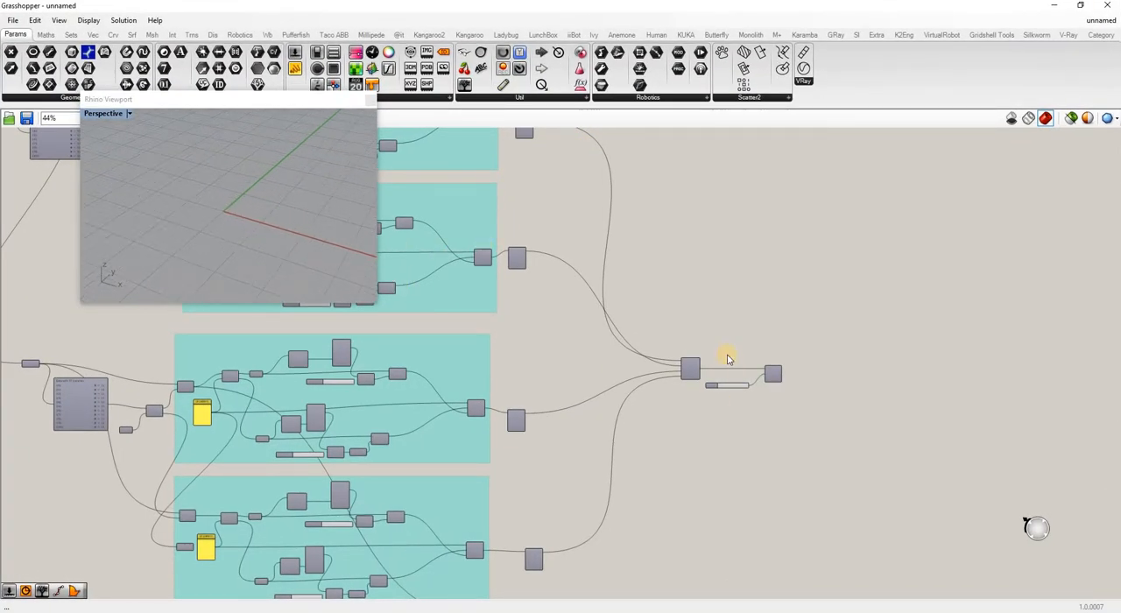
scroll(768, 395, up, 4)
right_click(755, 376)
click(793, 403)
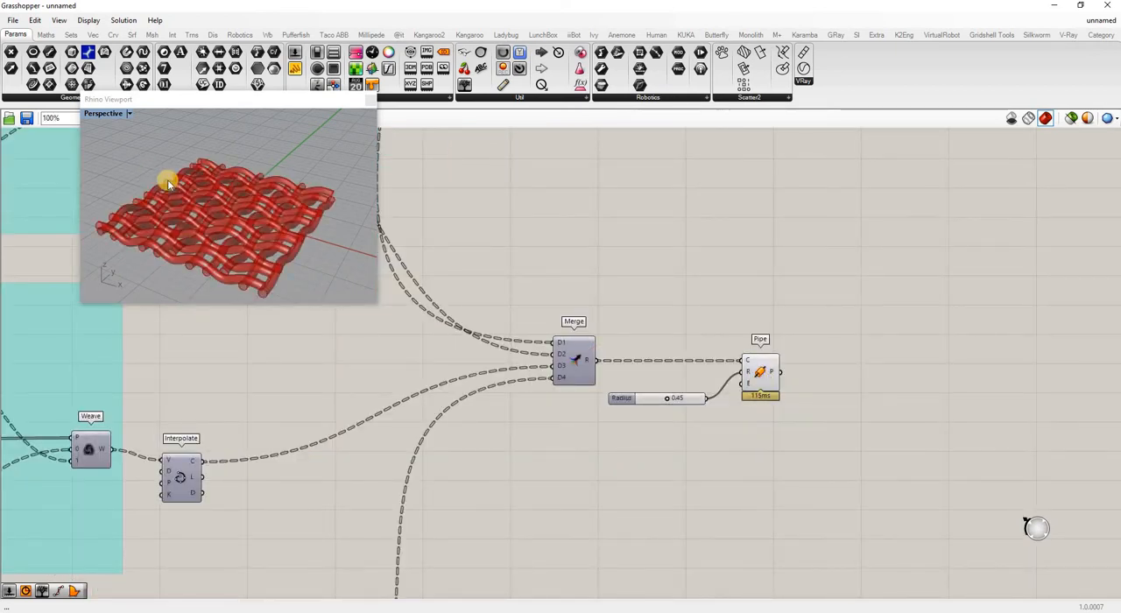
right_drag(193, 221, 201, 215)
right_click(757, 372)
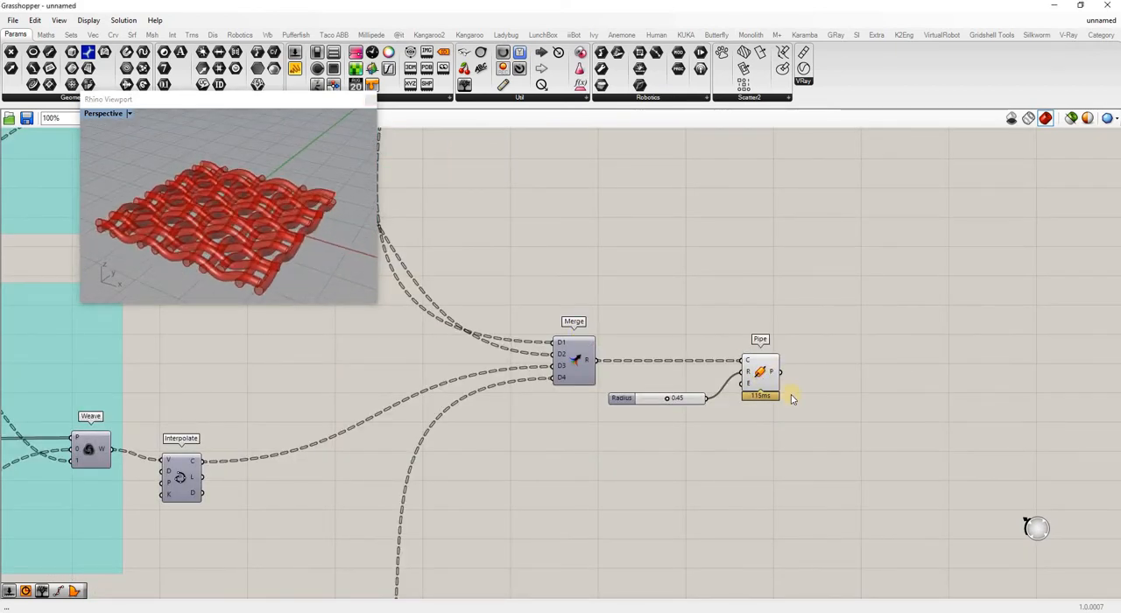
click(791, 397)
Turn on the Merge component's preview and inspect the woven centre curves in the floating viewport.
right_click(576, 357)
click(611, 378)
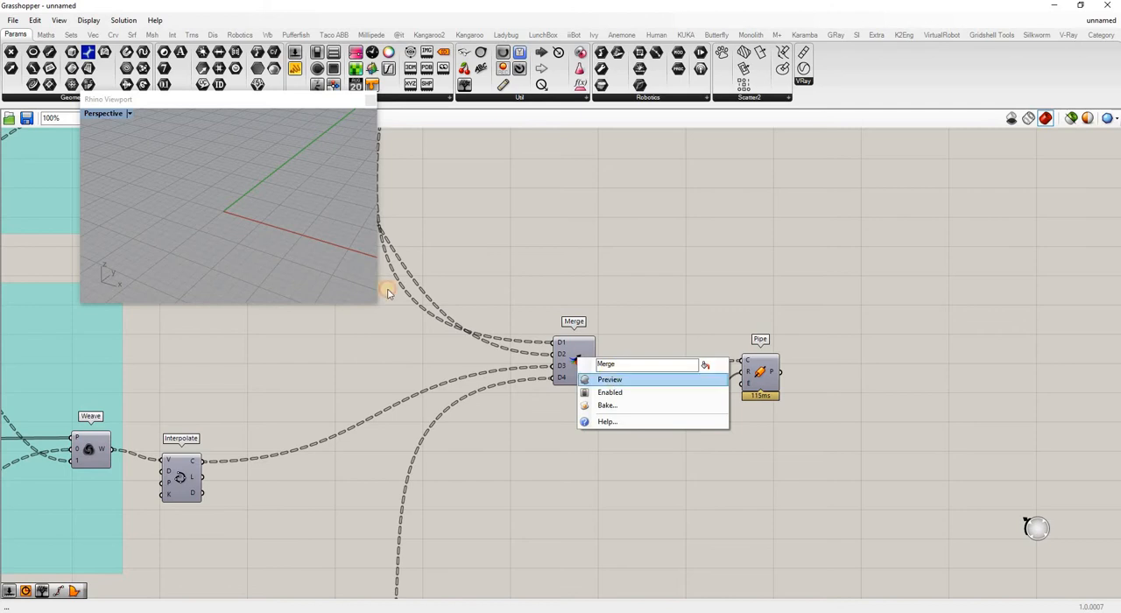
mouse_move(237, 258)
right_down()
mouse_move(328, 231)
mouse_move(263, 212)
mouse_move(183, 231)
mouse_move(203, 223)
mouse_move(226, 249)
right_up()
scroll(760, 399, down, 5)
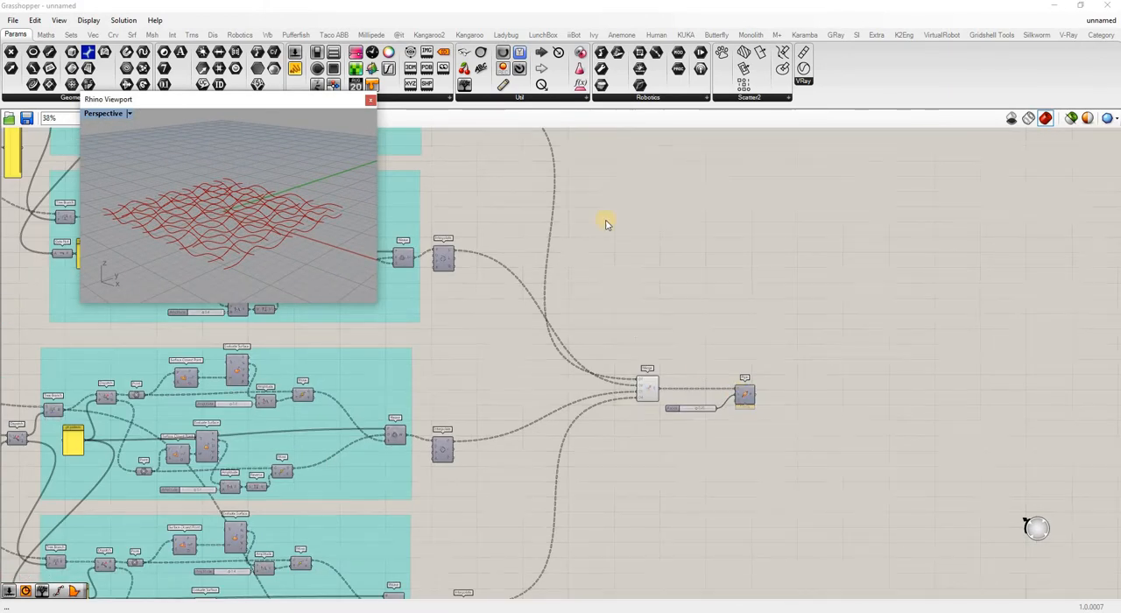
Turn on the preview of the Interpolate component beside the uppermost weave group, and turn off the Merge preview.
scroll(570, 229, up, 4)
right_click(568, 230)
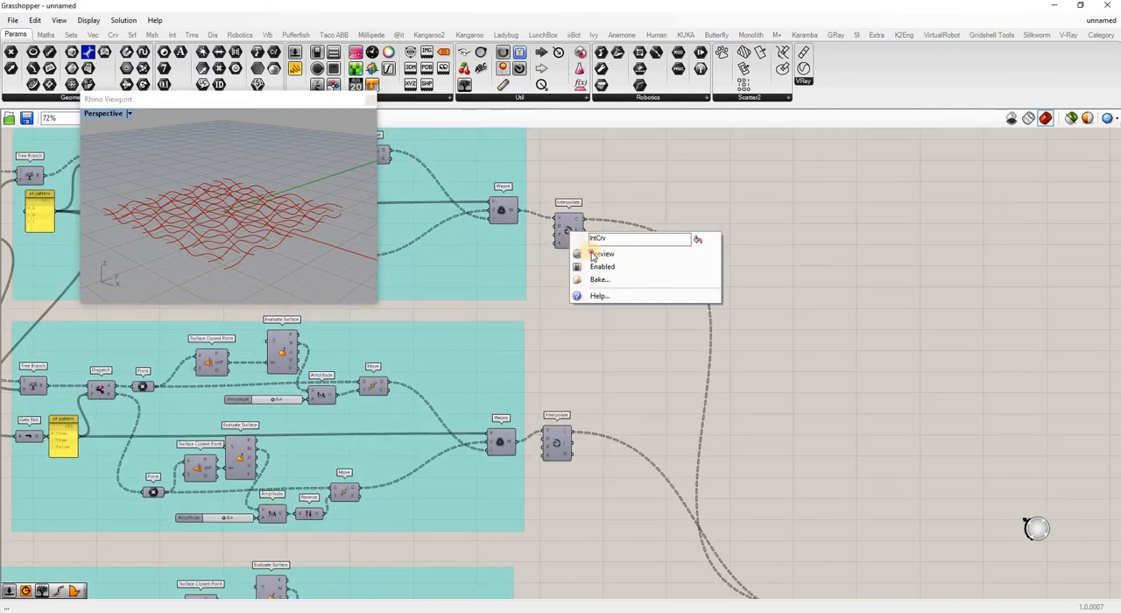
scroll(698, 268, down, 4)
scroll(701, 372, up, 4)
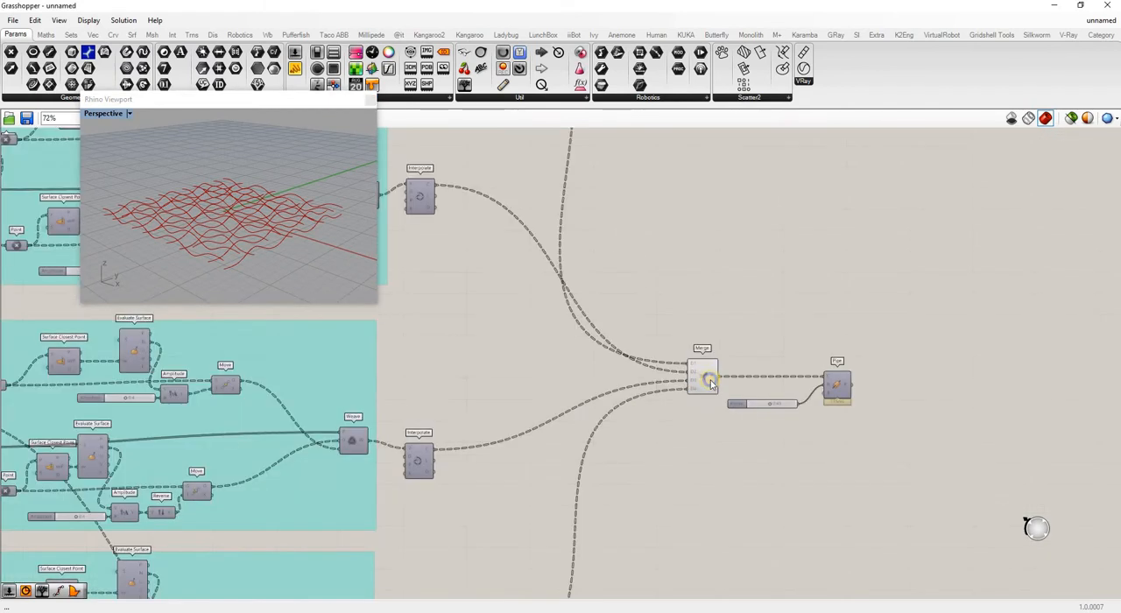
right_click(703, 373)
click(737, 399)
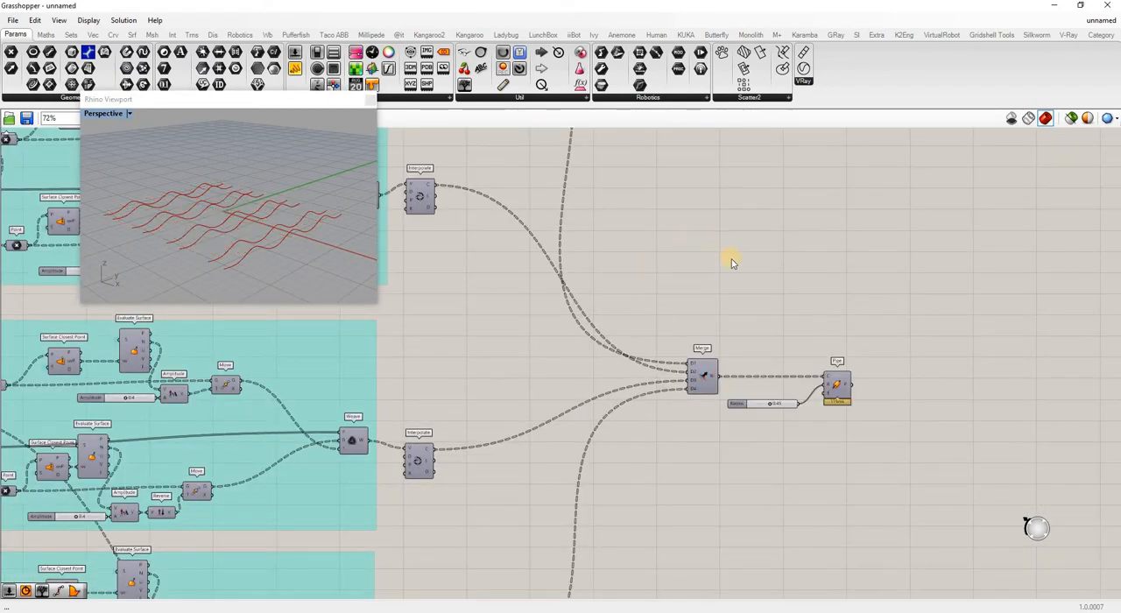
Examine the earlier group that builds rotated circles on XZ planes, from Relay through Path Mapper and Interpolate to Pipe.
scroll(732, 261, down, 6)
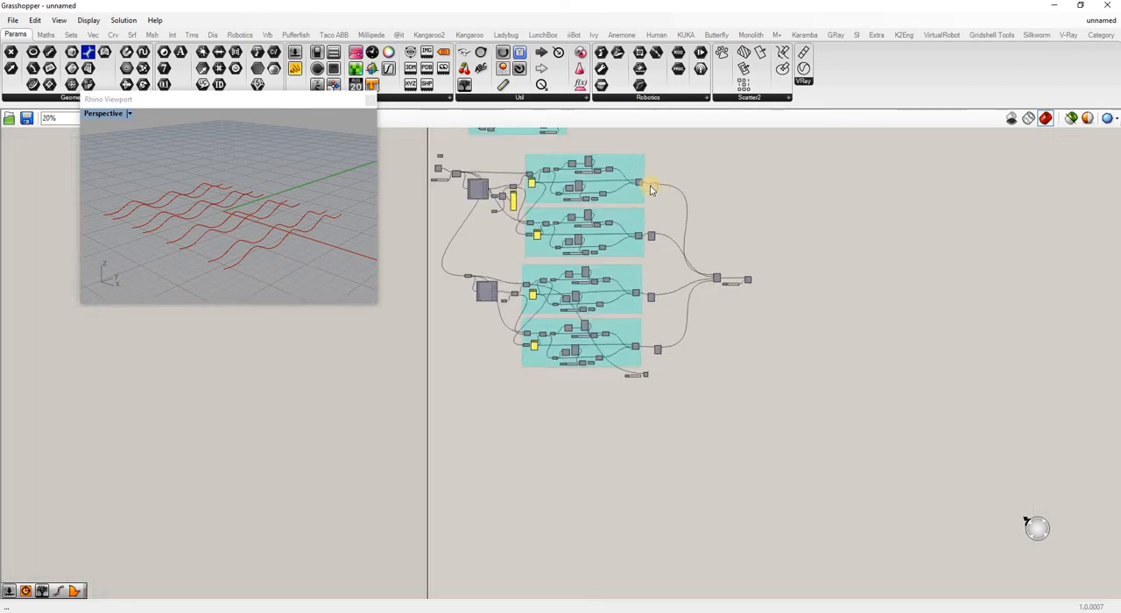
scroll(656, 173, up, 11)
scroll(674, 299, down, 5)
scroll(707, 247, up, 3)
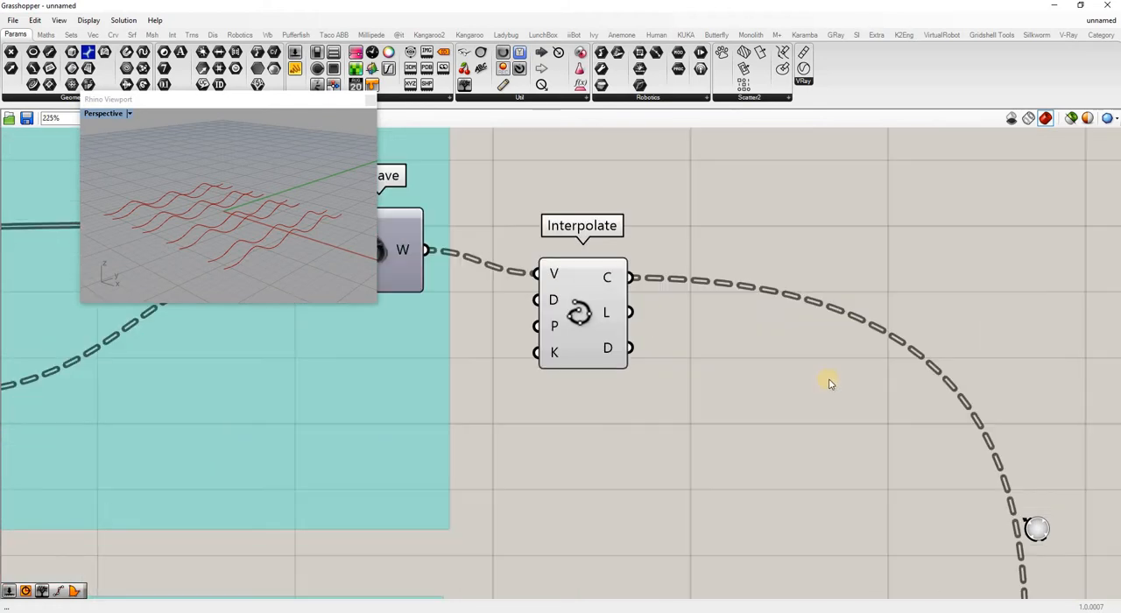
scroll(830, 383, down, 6)
scroll(611, 317, up, 4)
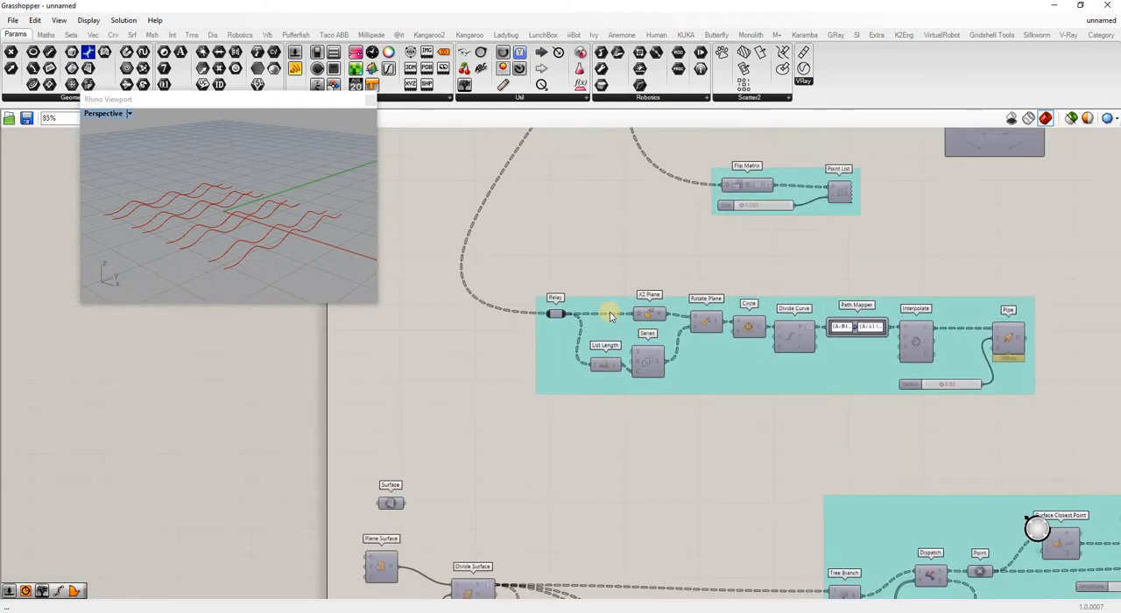
scroll(611, 317, up, 3)
scroll(552, 351, down, 1)
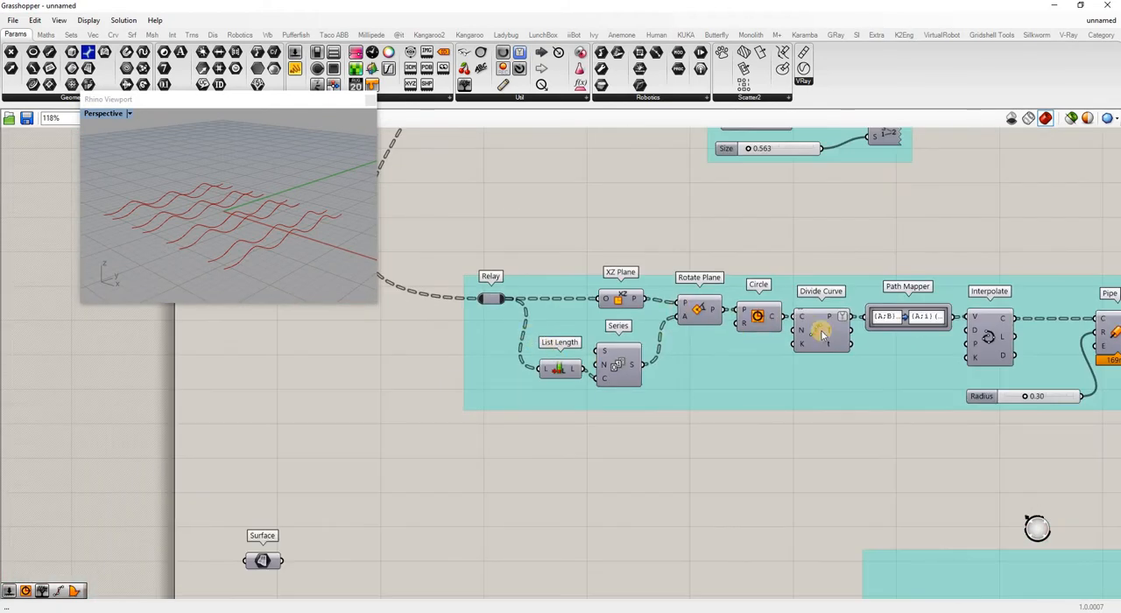
scroll(711, 328, down, 2)
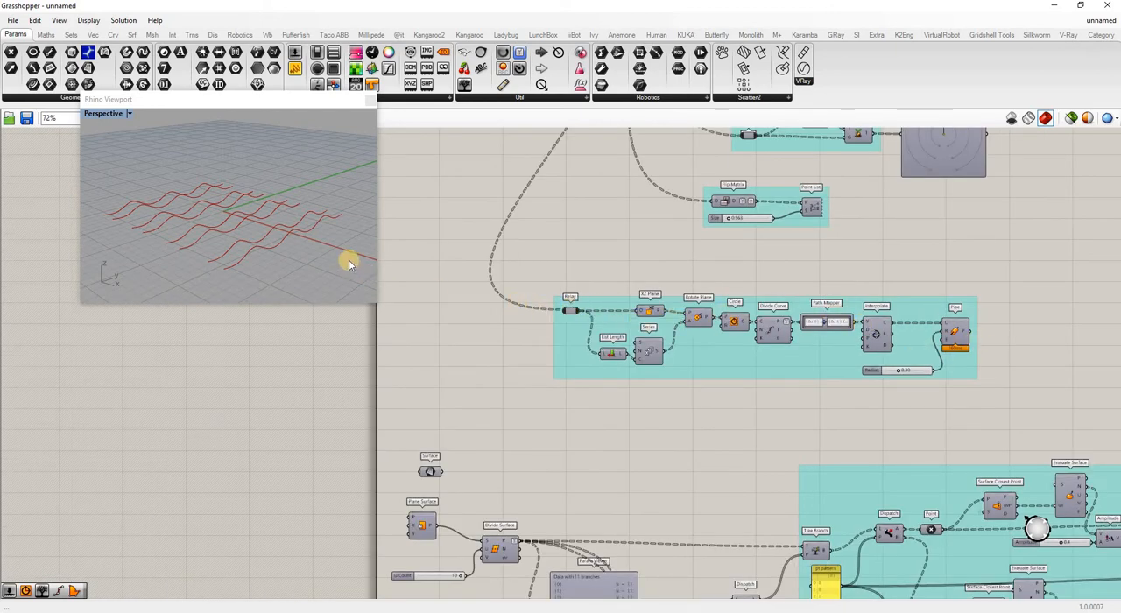
scroll(639, 313, up, 2)
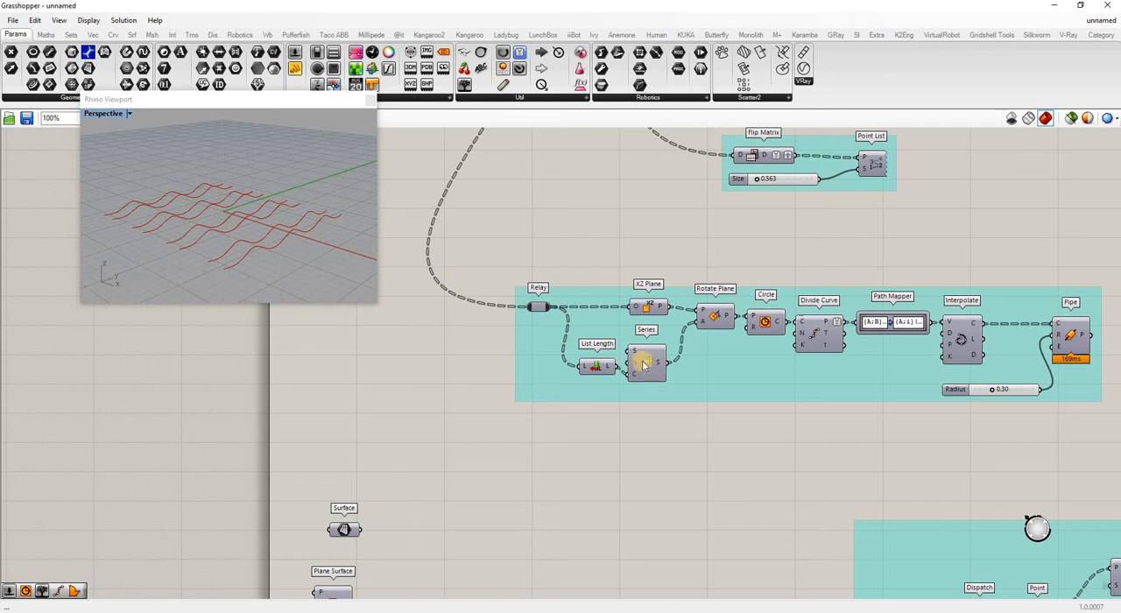
scroll(580, 310, down, 8)
scroll(868, 391, up, 8)
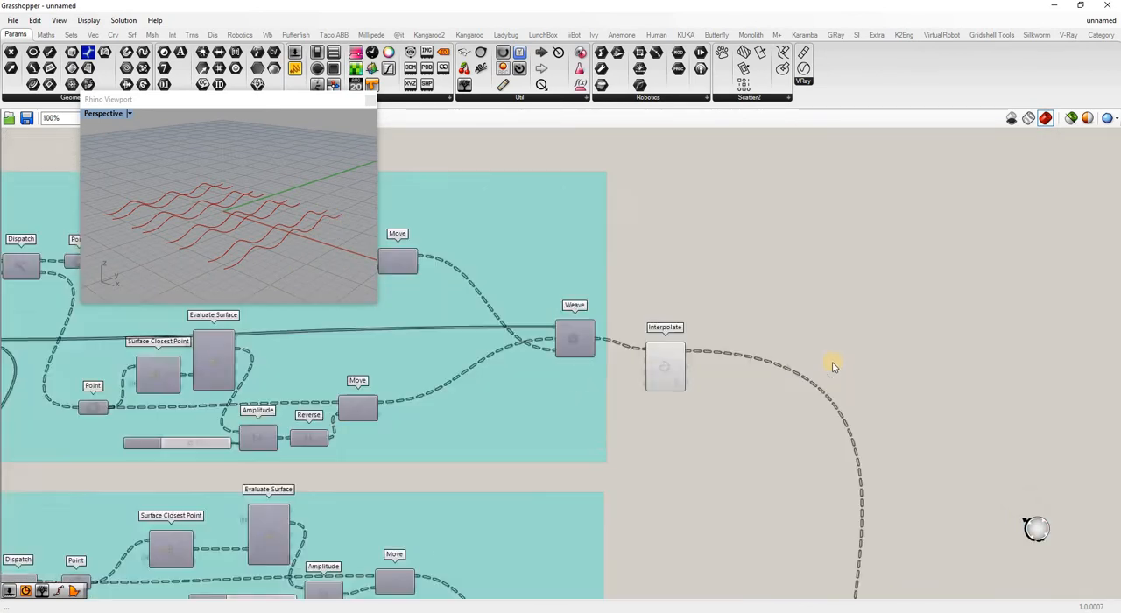
scroll(827, 361, up, 1)
double_click(821, 353)
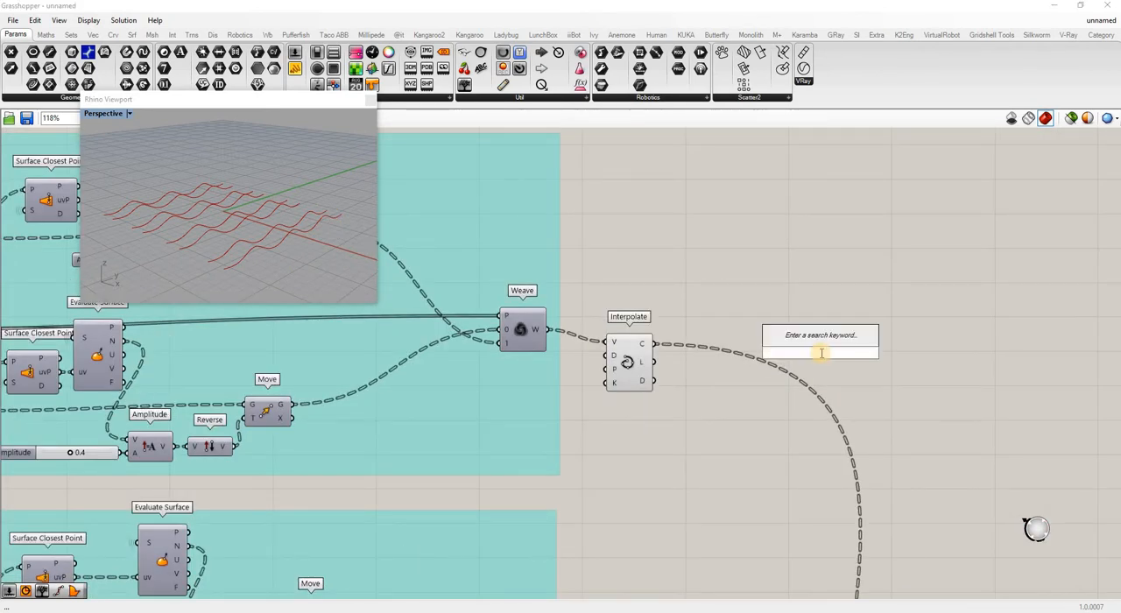
text(curve)
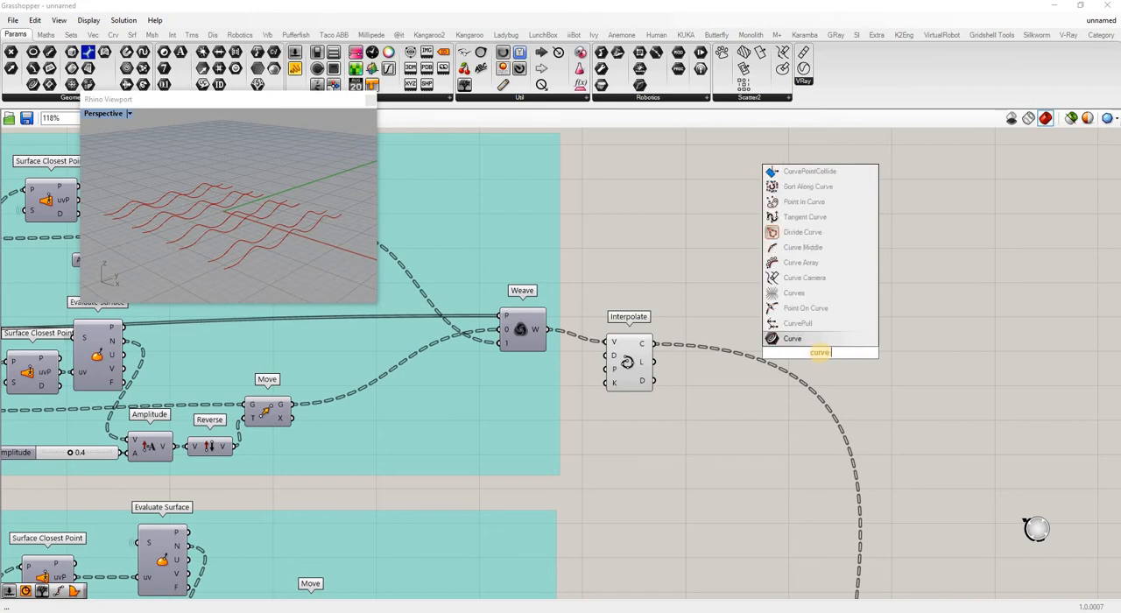
text( fr)
key(BackSpace)
key(BackSpace)
key(BackSpace)
key(BackSpace)
key(BackSpace)
key(BackSpace)
key(BackSpace)
key(BackSpace)
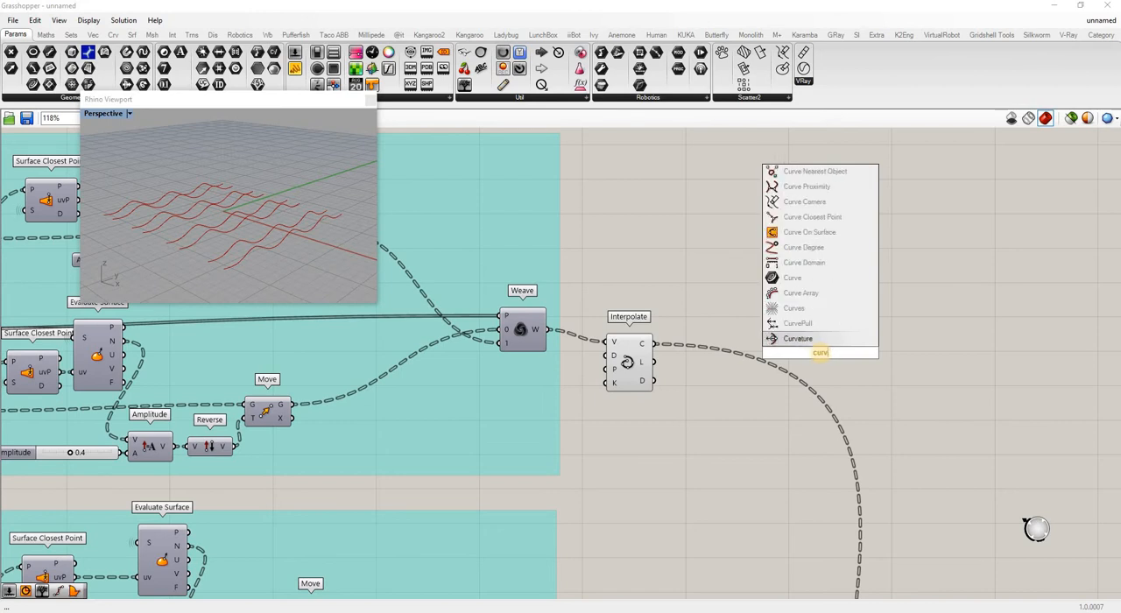
text(fra)
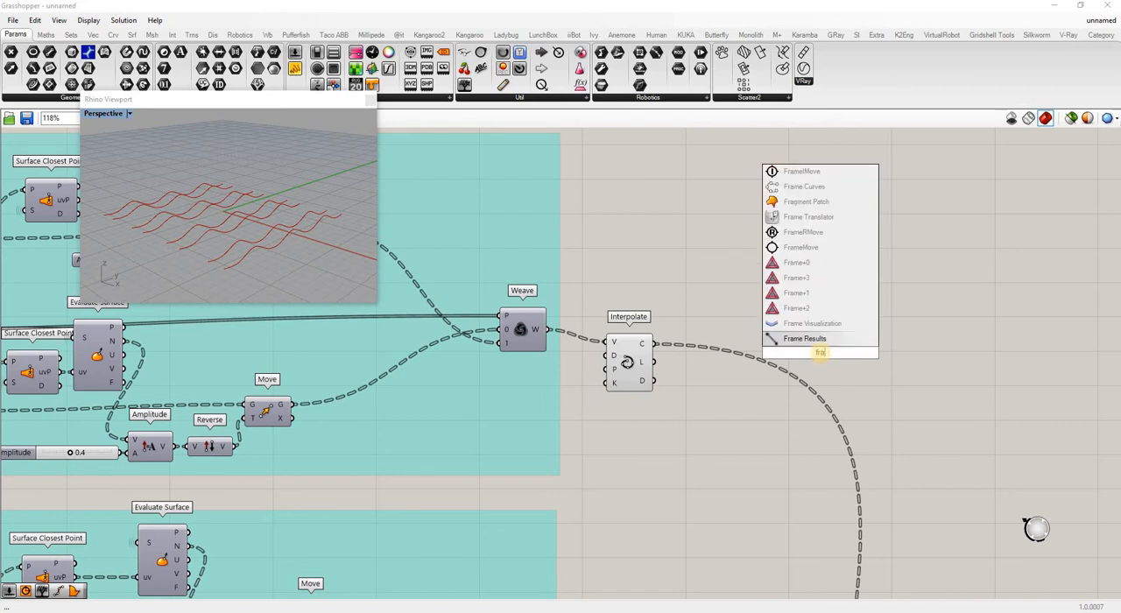
text(me)
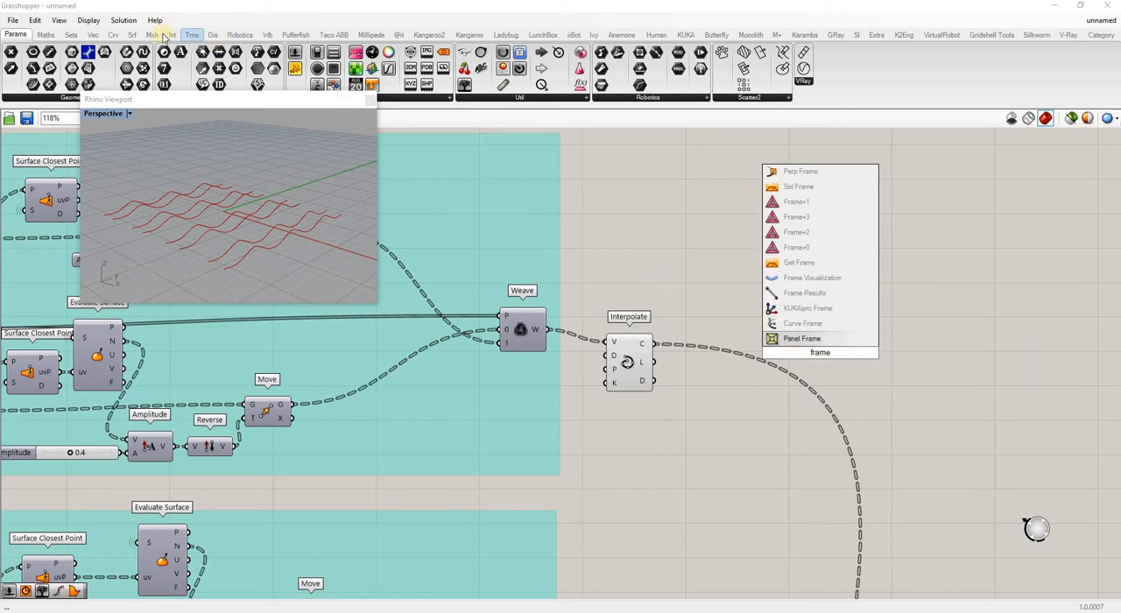
Add a Perp Frames component beside the uppermost Interpolate and feed it the interpolated curves.
click(114, 35)
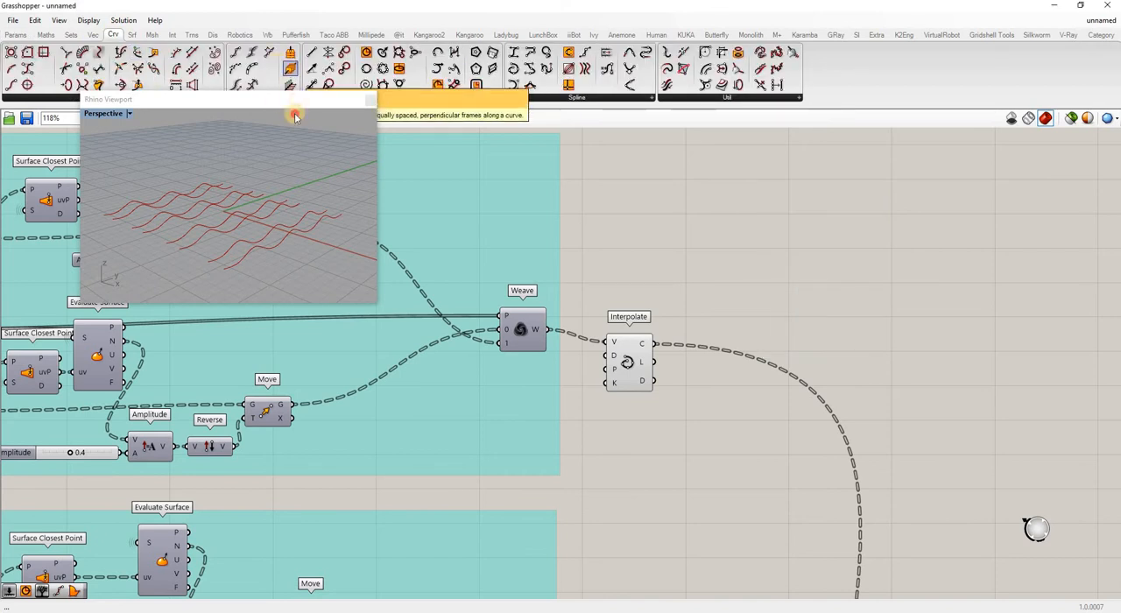
drag(296, 100, 285, 168)
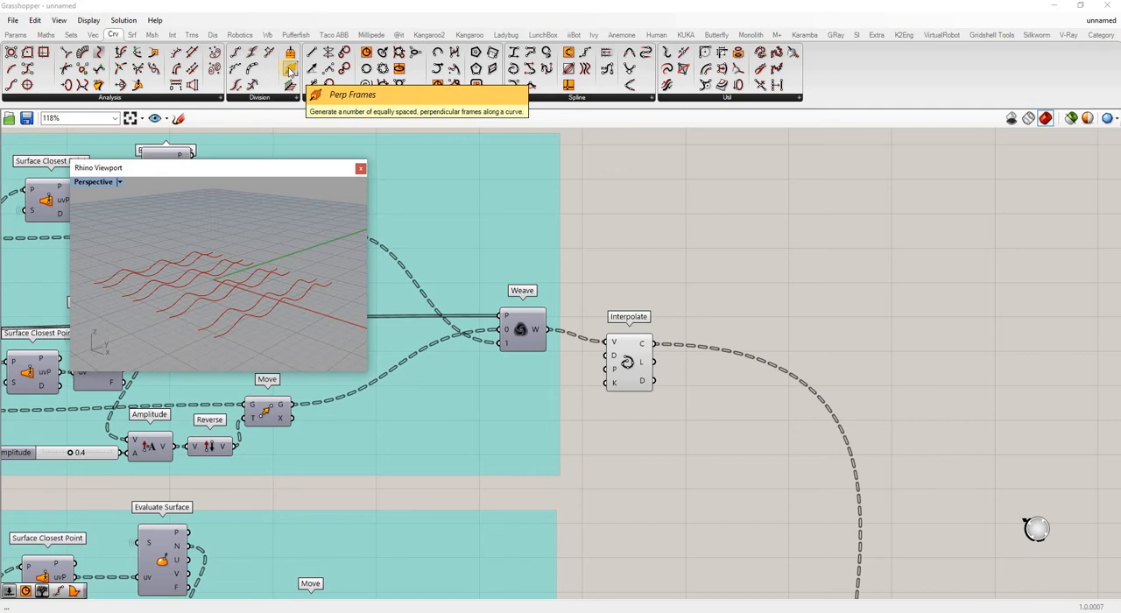
drag(493, 142, 734, 279)
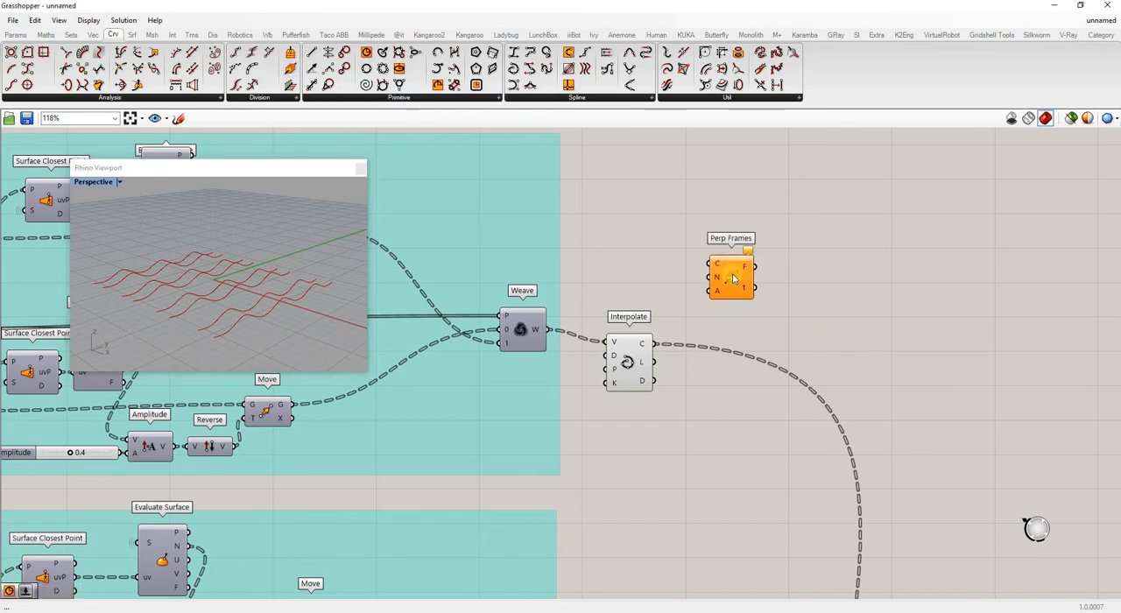
drag(885, 296, 864, 285)
scroll(650, 294, up, 3)
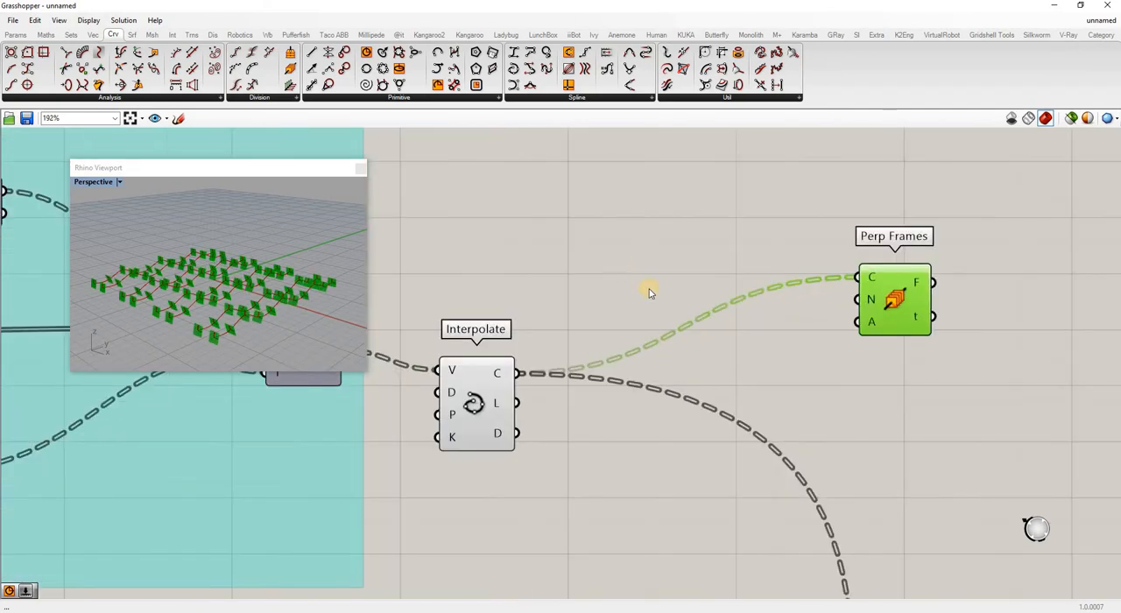
Add a number slider with the value 30 and connect it to the N input of Perp Frames.
click(653, 294)
text(3)
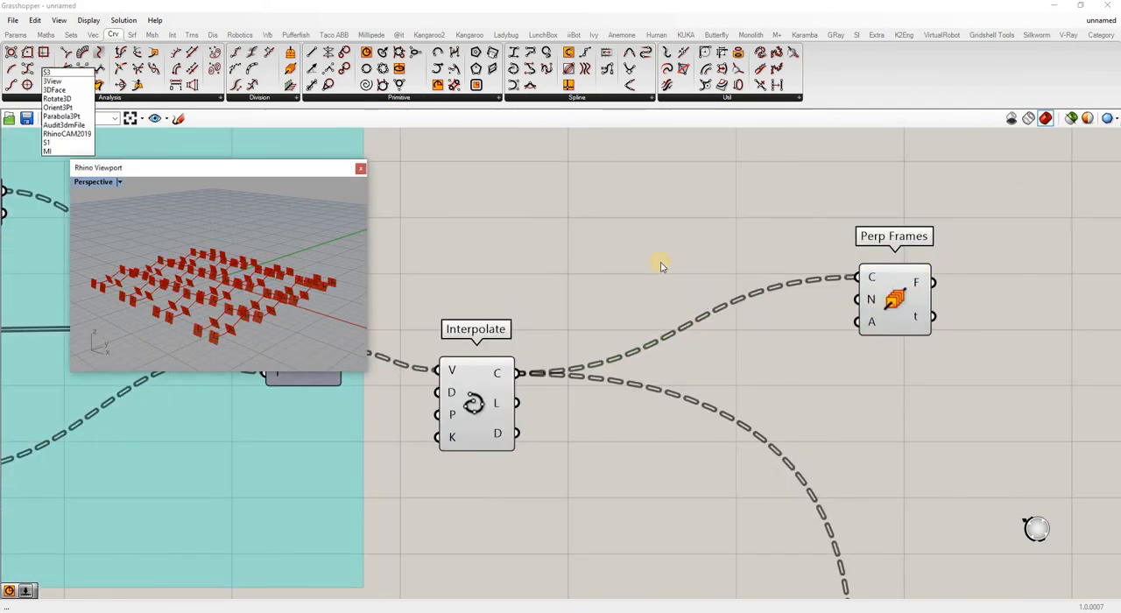
double_click(661, 263)
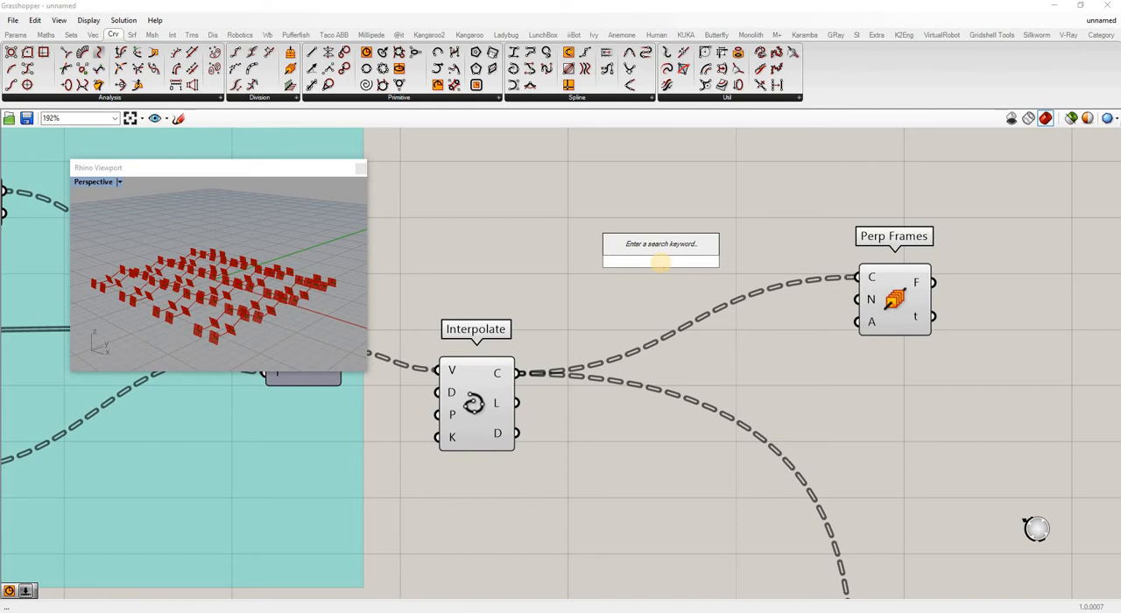
text(30)
key(Return)
drag(842, 306, 855, 301)
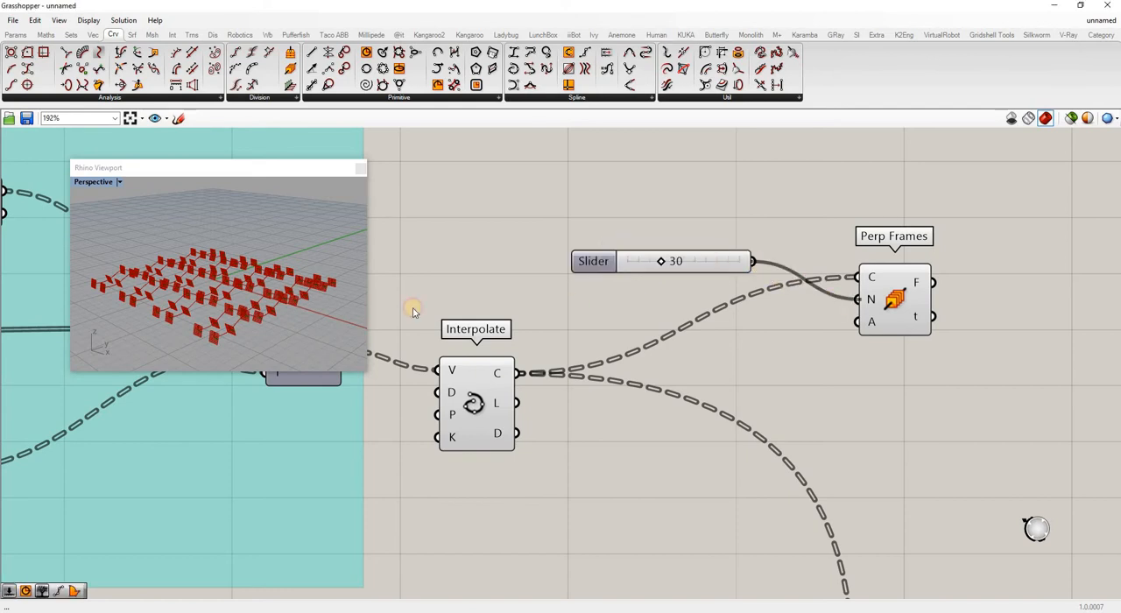
Line up the Count slider and the Perp Frames component with the uppermost Interpolate component.
scroll(253, 329, up, 8)
scroll(382, 292, down, 5)
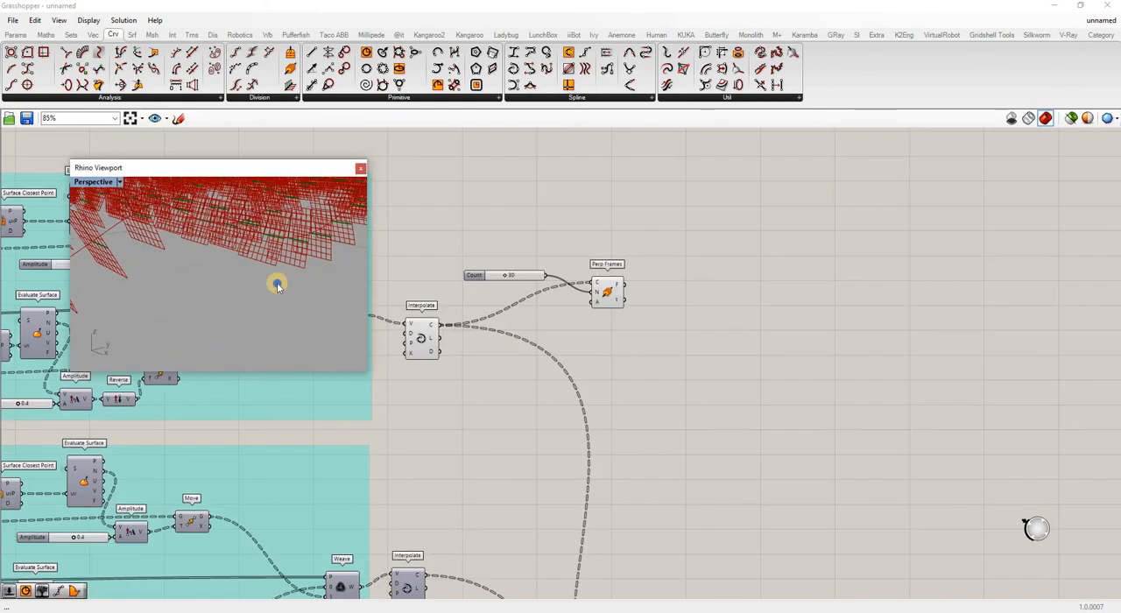
right_drag(272, 293, 208, 271)
right_drag(298, 263, 694, 329)
scroll(235, 293, up, 4)
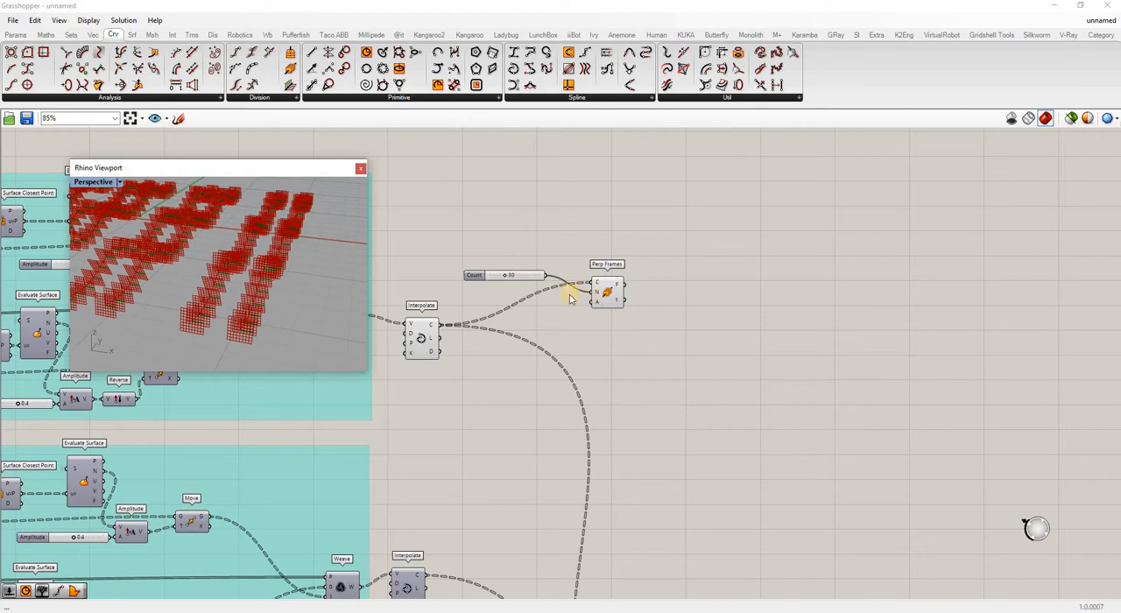
drag(477, 275, 517, 331)
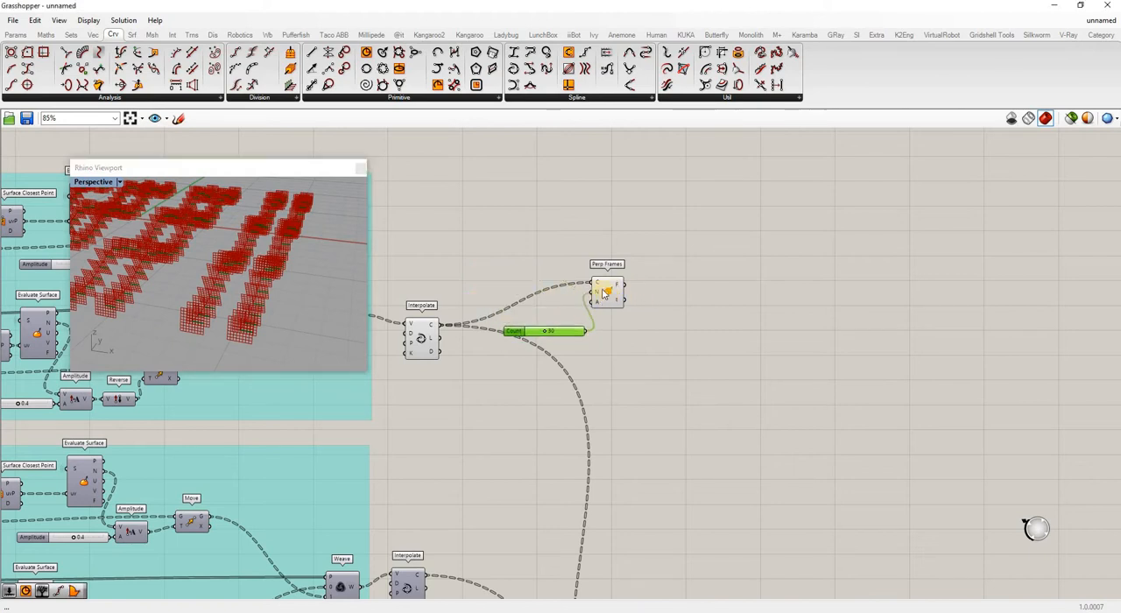
drag(609, 295, 624, 332)
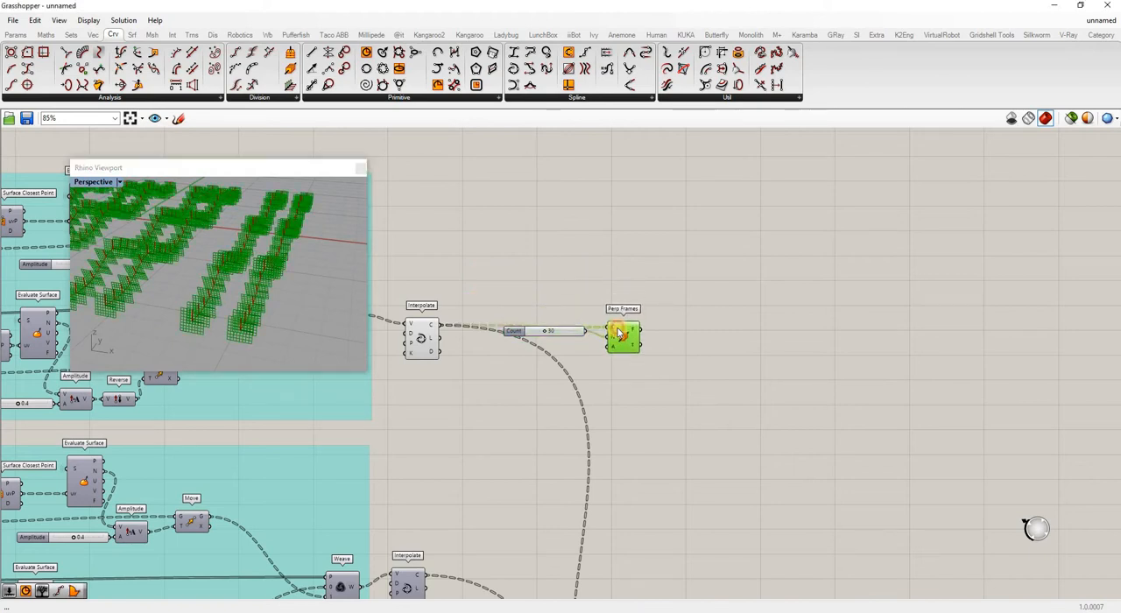
Add a Circle component after Perp Frames, connect the frames to its plane input, and space it farther along the chain.
double_click(724, 334)
text(circle)
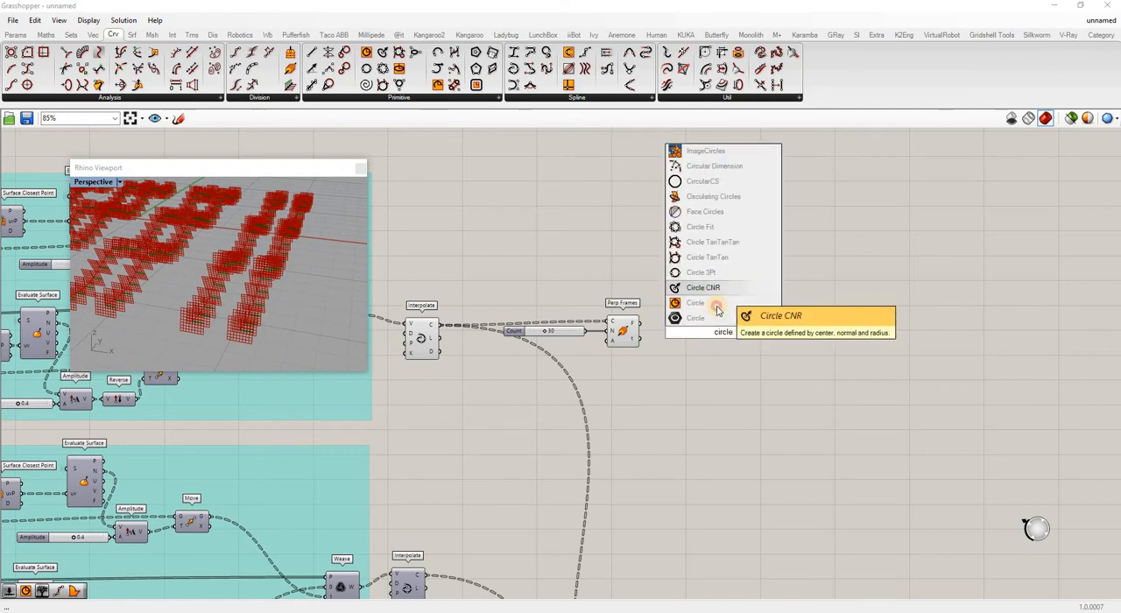
click(717, 304)
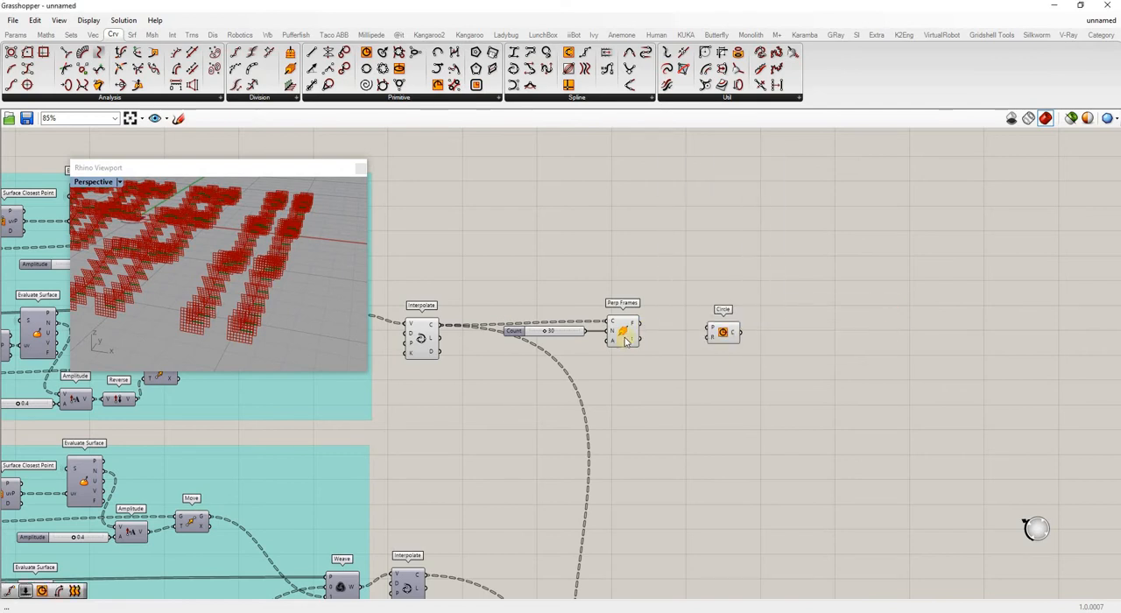
drag(718, 327, 822, 346)
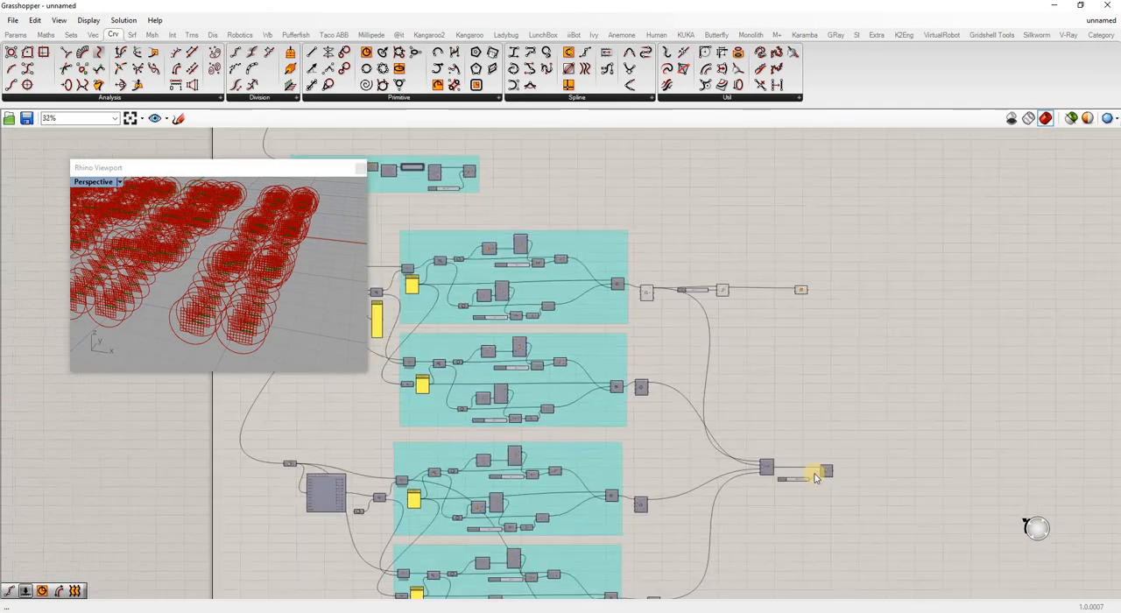
Copy the Radius slider of the Pipe after Merge and connect the copy to the new Circle's radius input.
scroll(780, 488, up, 5)
scroll(753, 495, down, 4)
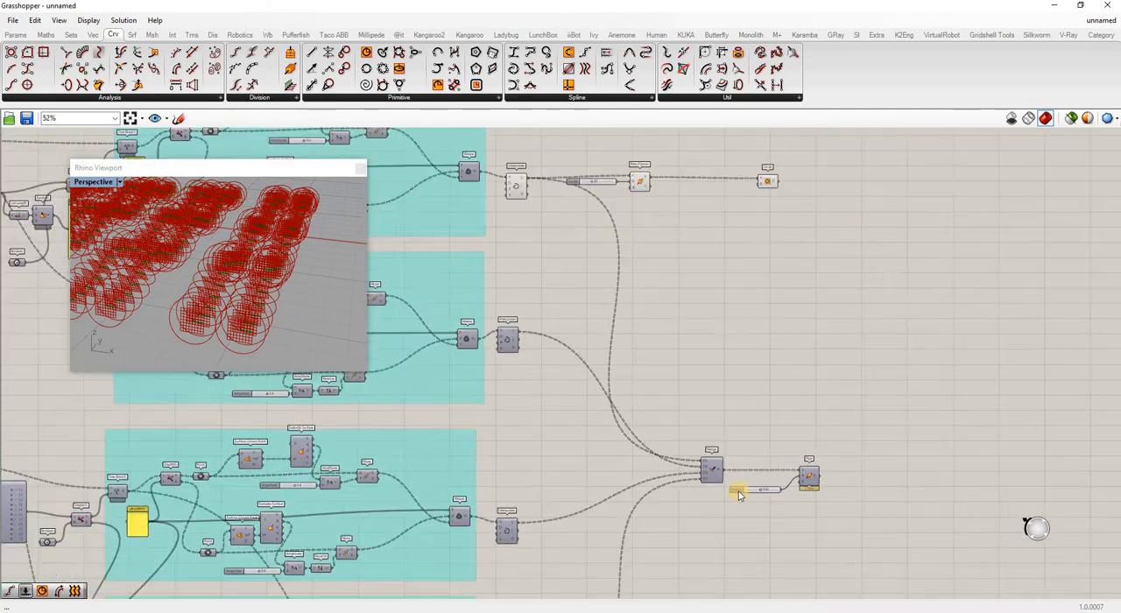
key(ctrl+c)
key(ctrl+v)
drag(741, 492, 741, 482)
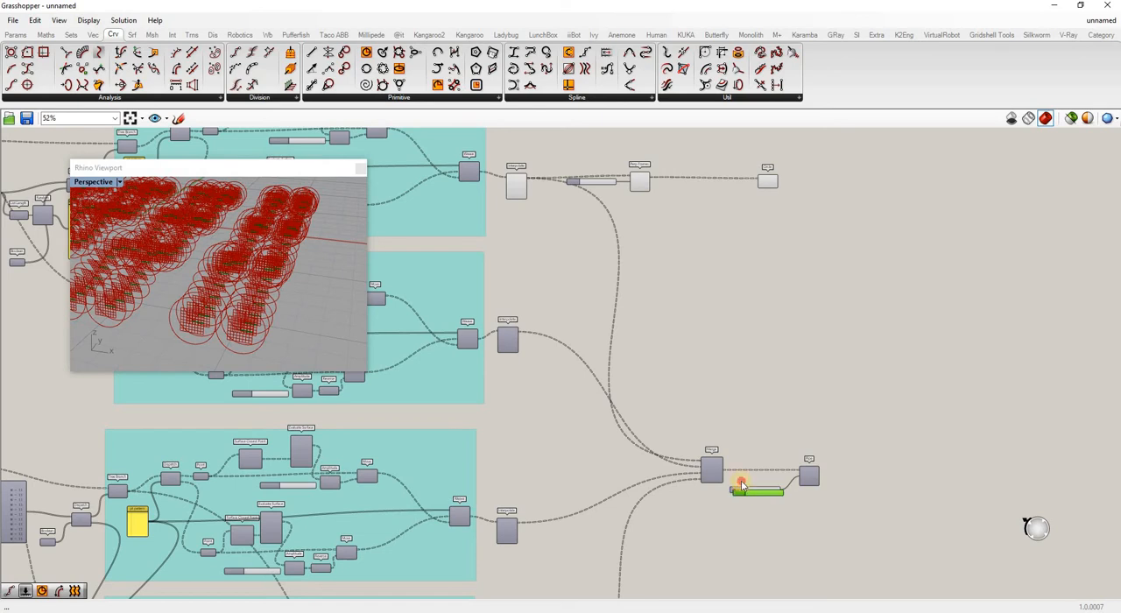
drag(712, 199, 708, 190)
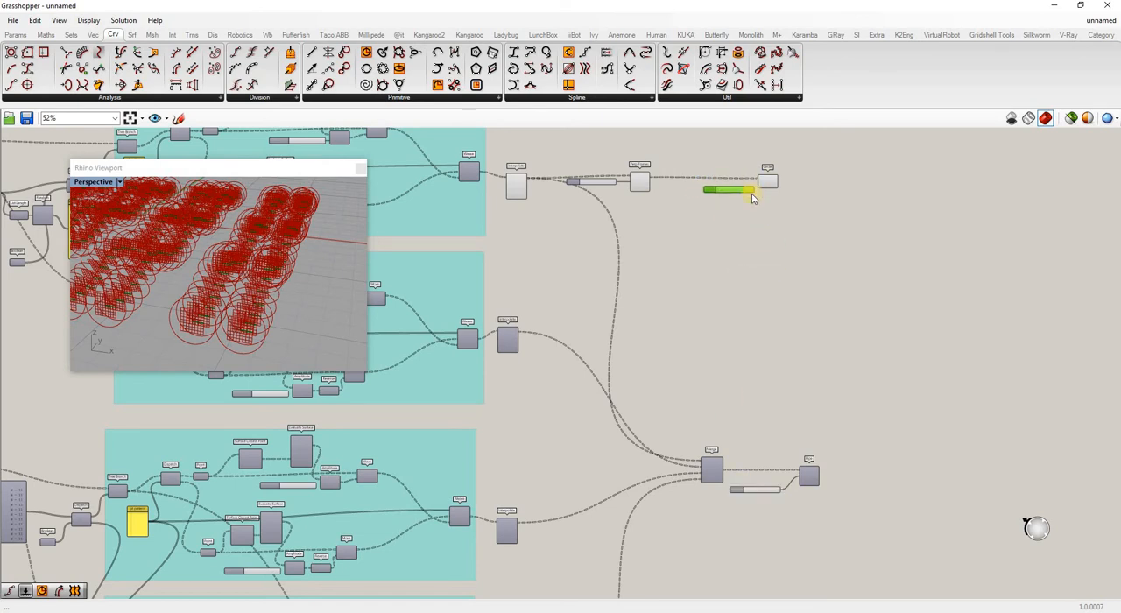
scroll(751, 198, up, 8)
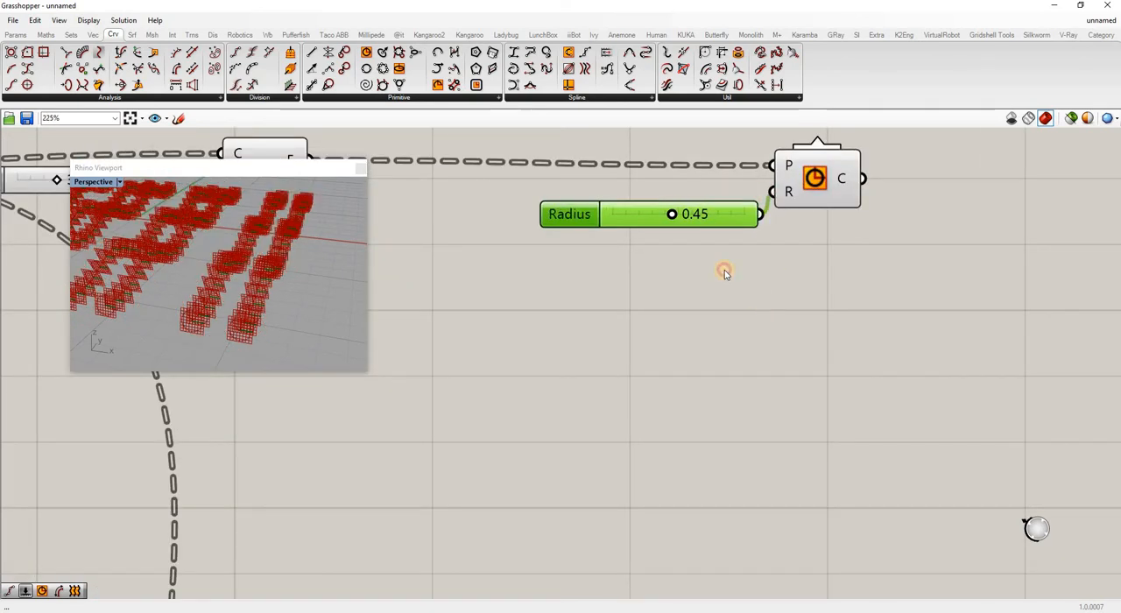
click(930, 288)
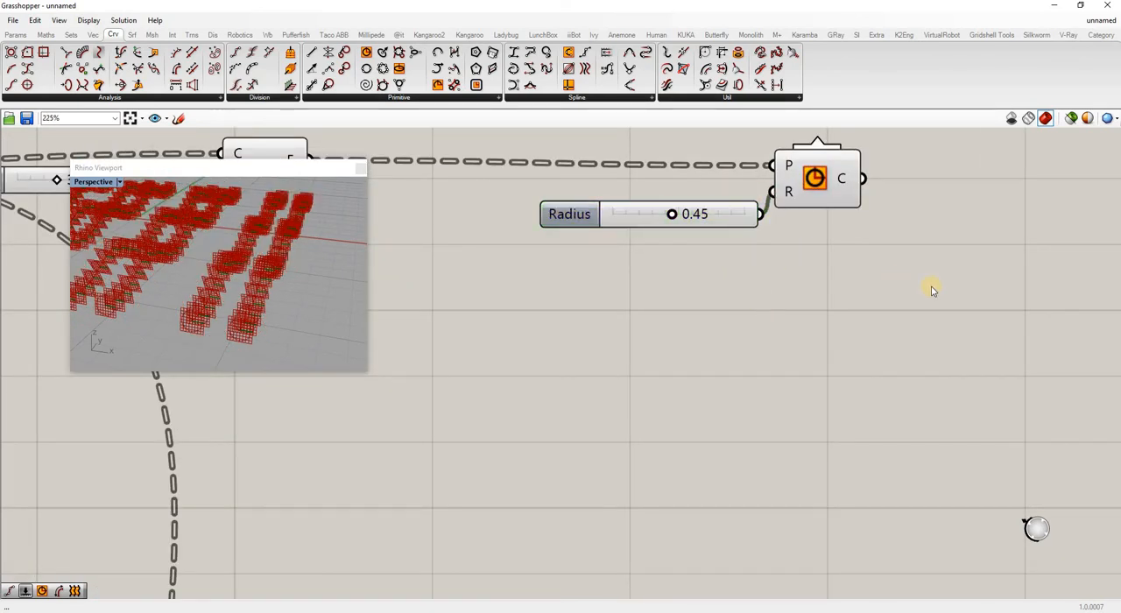
Add a Loft component after the Circle and feed it the circles.
scroll(927, 286, down, 3)
double_click(948, 228)
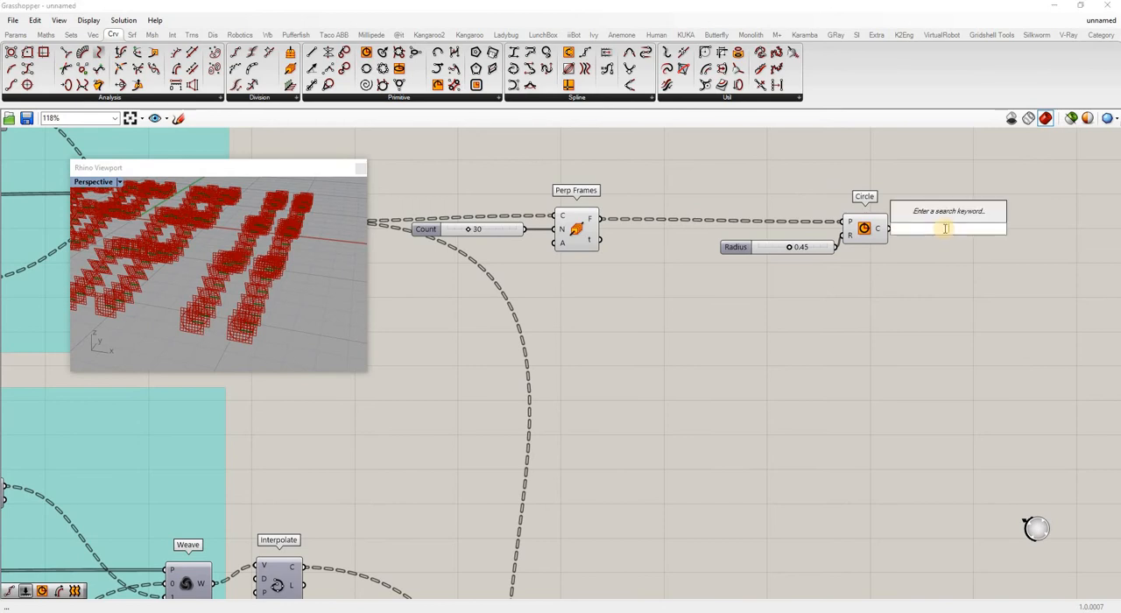
text(loft)
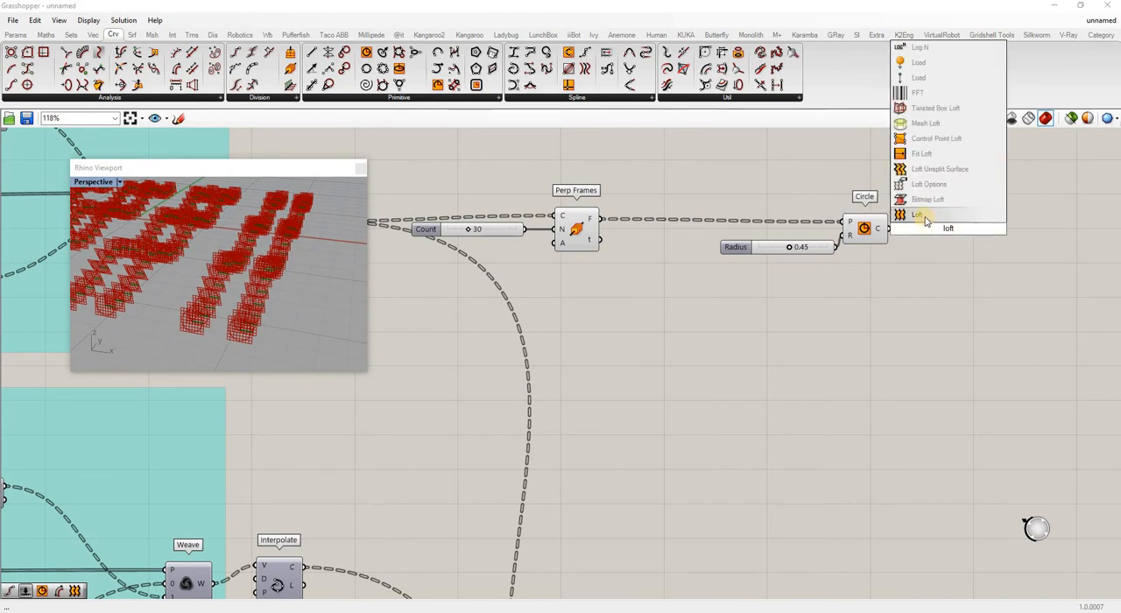
click(926, 217)
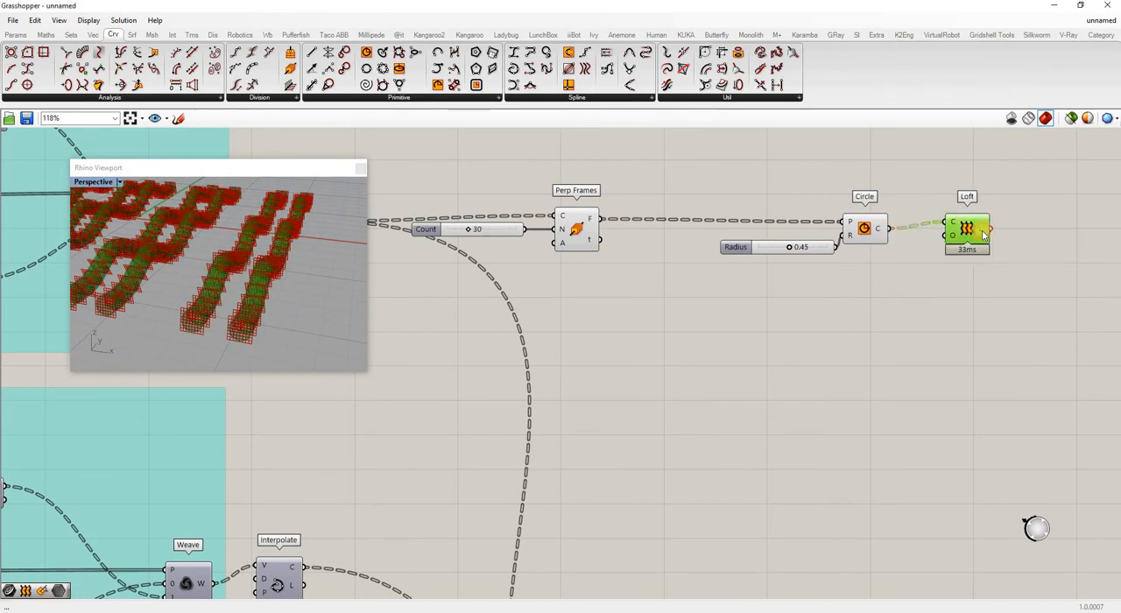
Turn off the previews of the Perp Frames and Circle components to view only the lofted tubes.
right_click(597, 243)
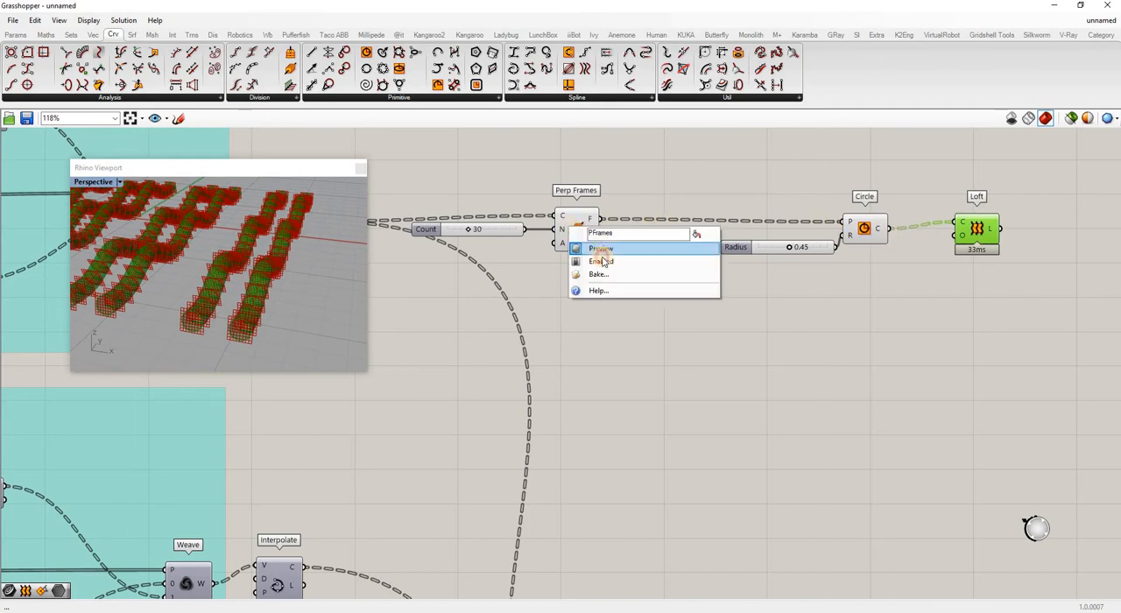
click(604, 252)
right_click(869, 230)
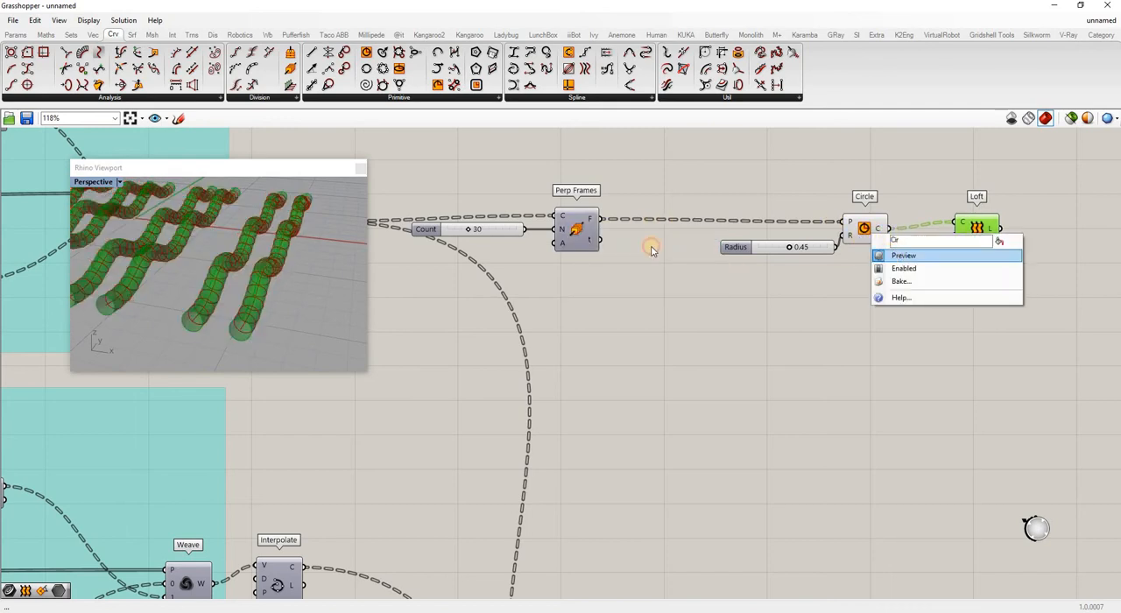
click(894, 250)
right_drag(216, 293, 263, 281)
Turn the Circle component's preview back on and inspect the circles along the lofted tubes.
right_click(882, 245)
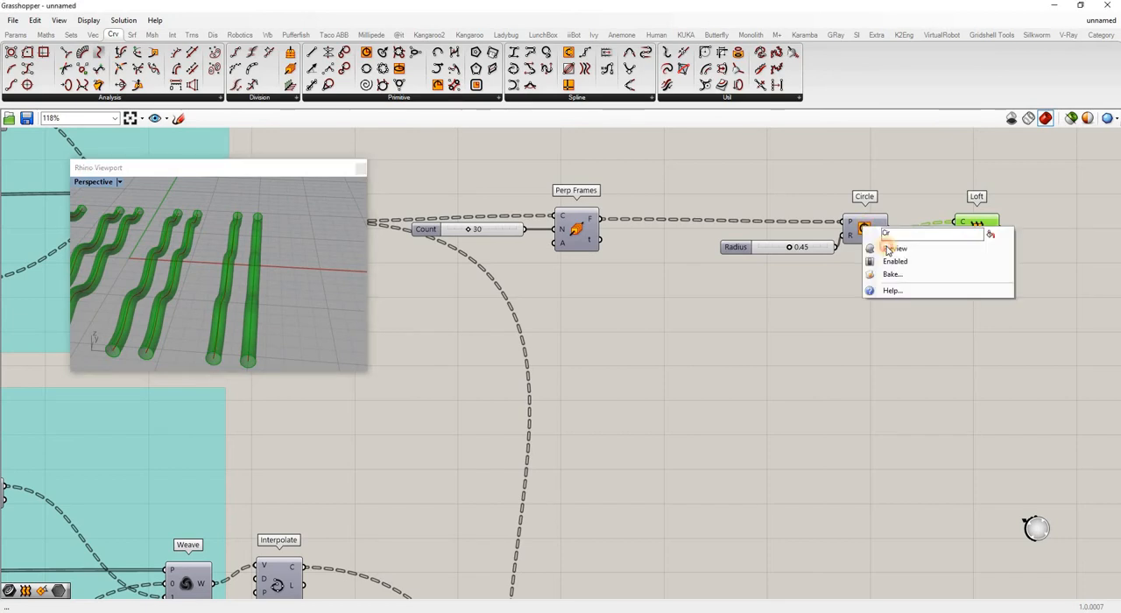
click(893, 248)
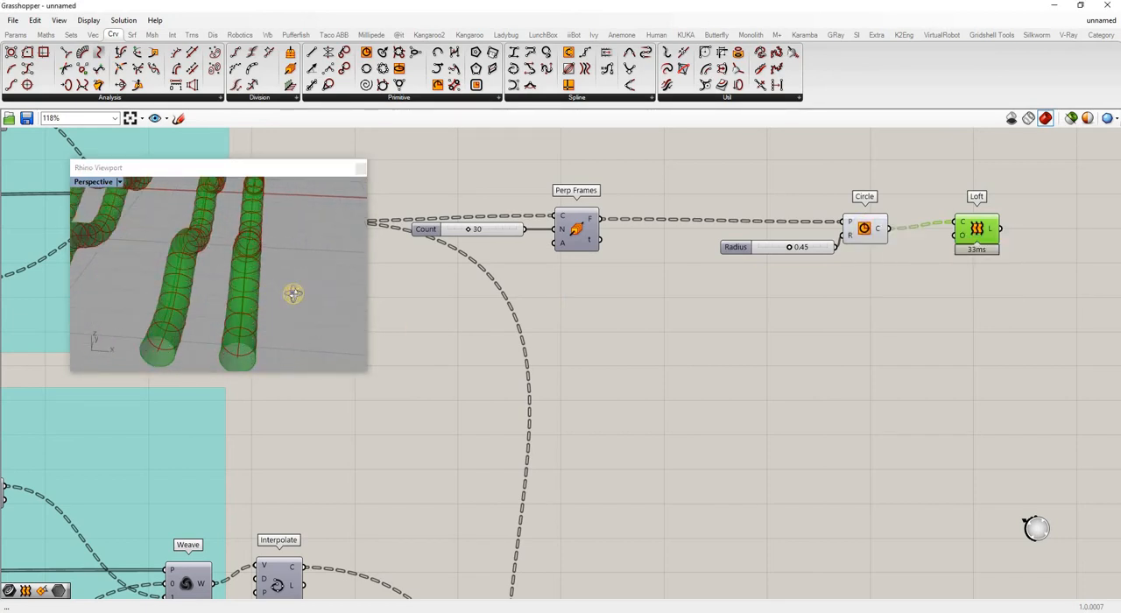
right_drag(293, 294, 278, 270)
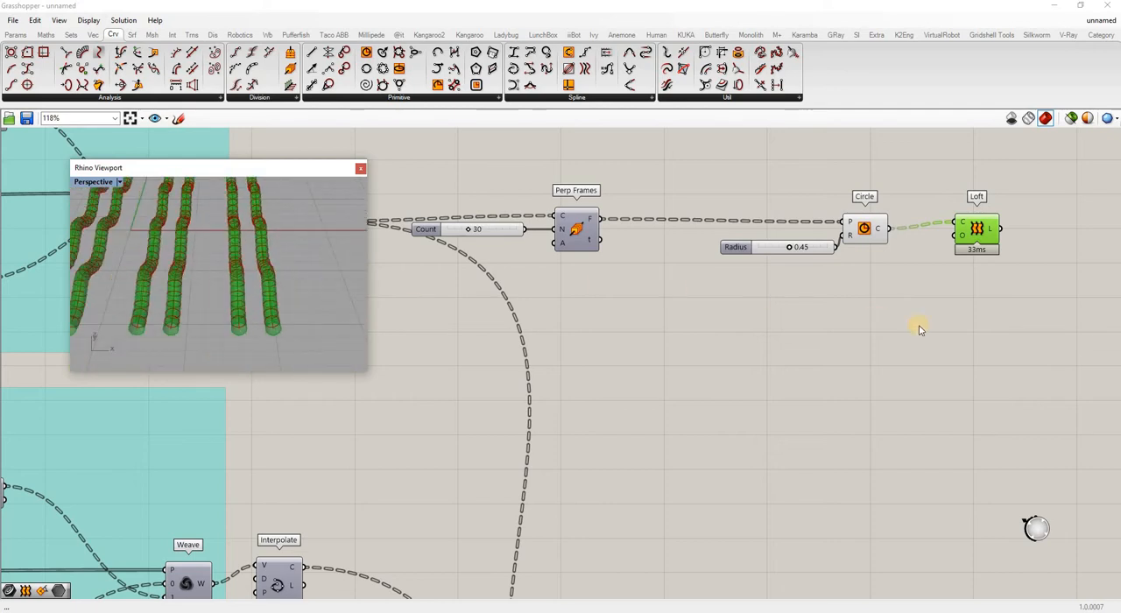
Move the Count slider and Perp Frames closer to Interpolate, leaving a wider gap before the Circle.
scroll(771, 281, down, 2)
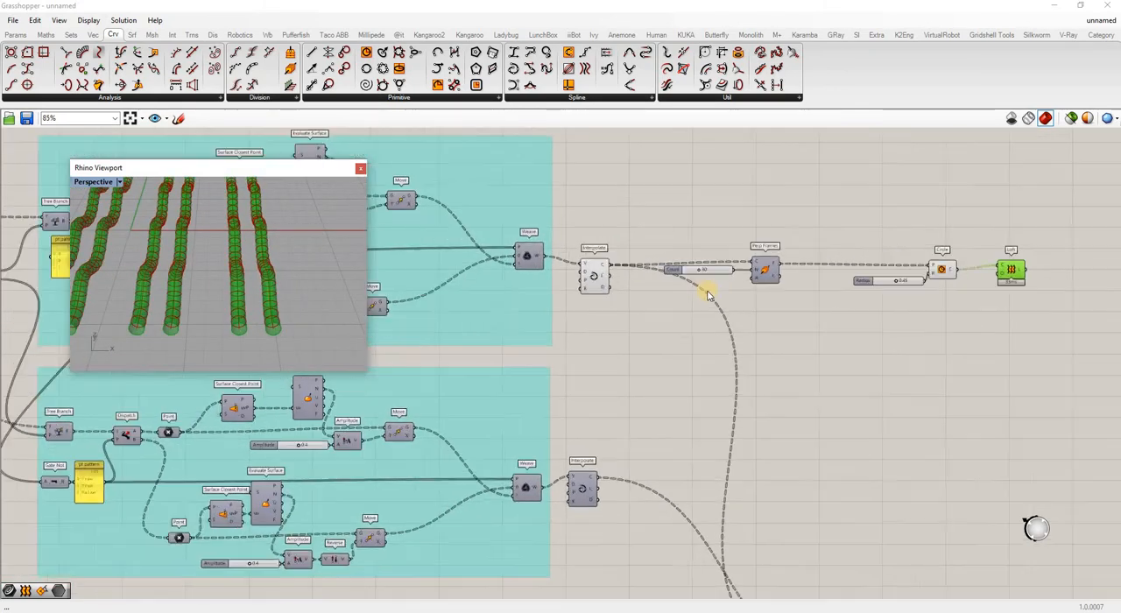
drag(668, 270, 607, 287)
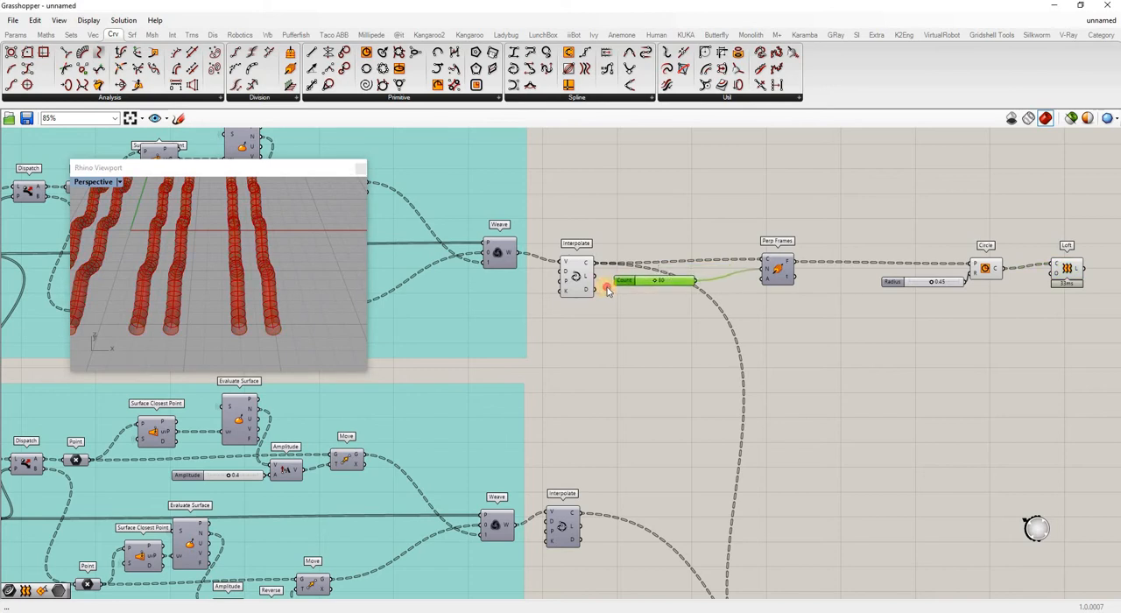
drag(771, 273, 729, 277)
click(807, 304)
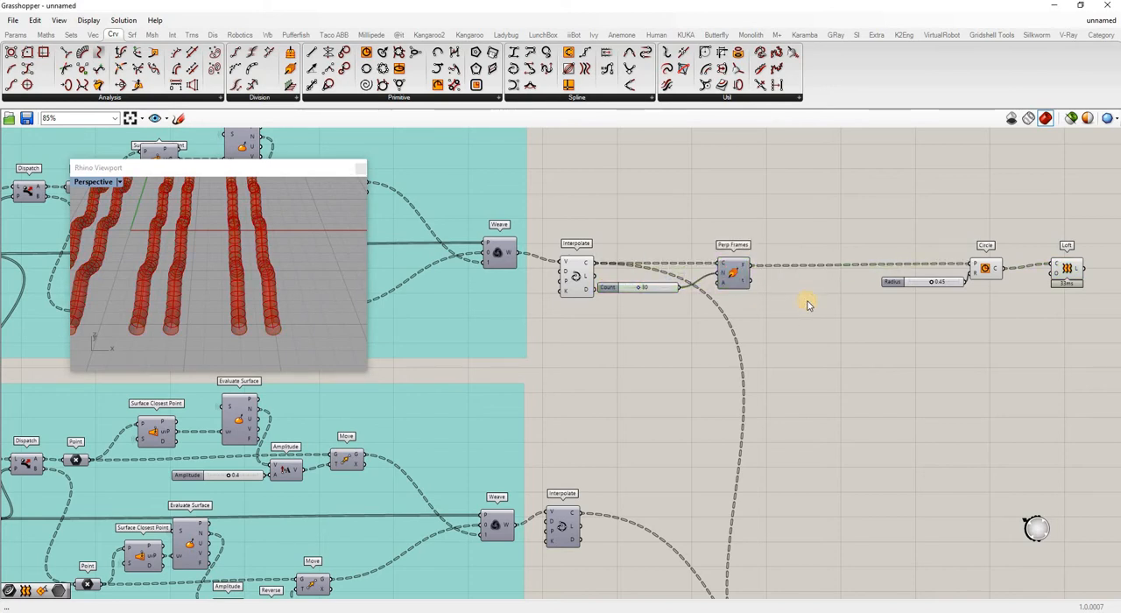
Add a Rotate Plane component and feed its plane input with the frames from Perp Frames.
double_click(807, 303)
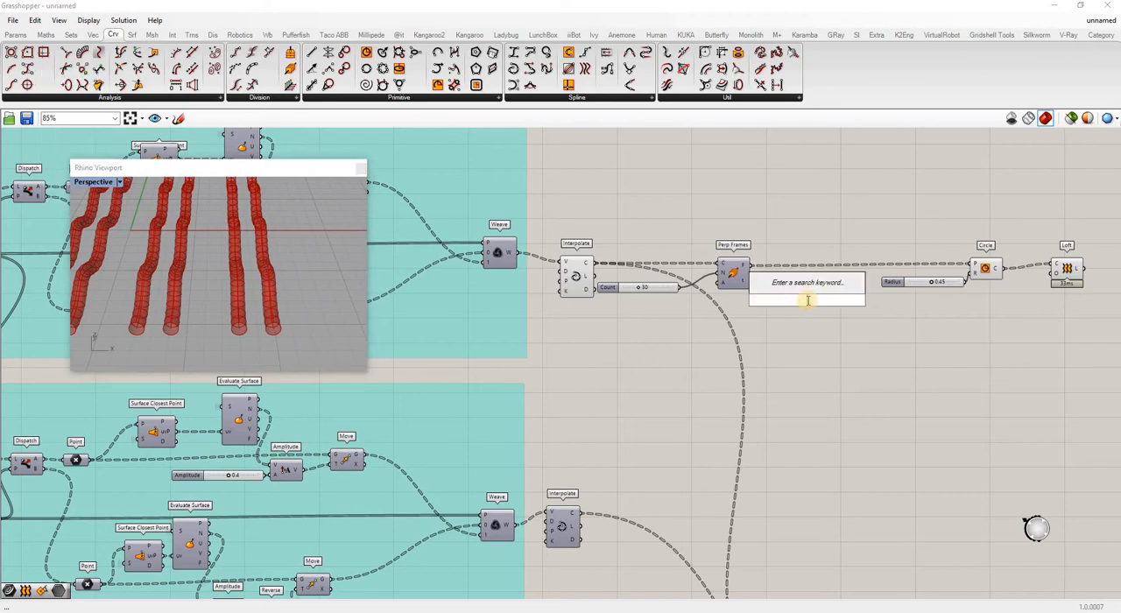
text(rot)
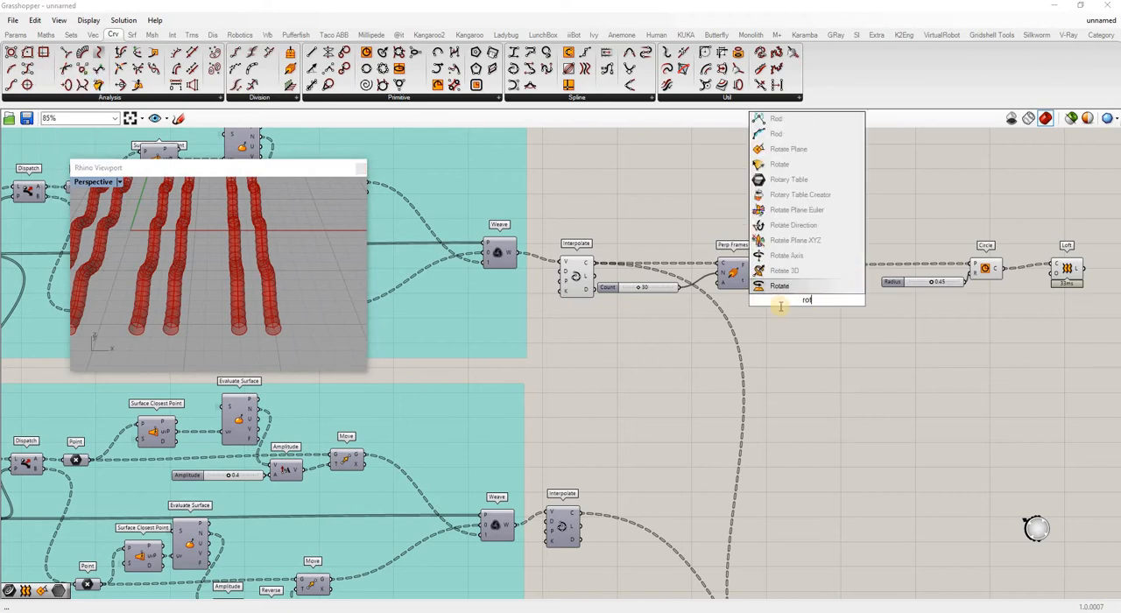
click(788, 149)
drag(751, 265, 855, 296)
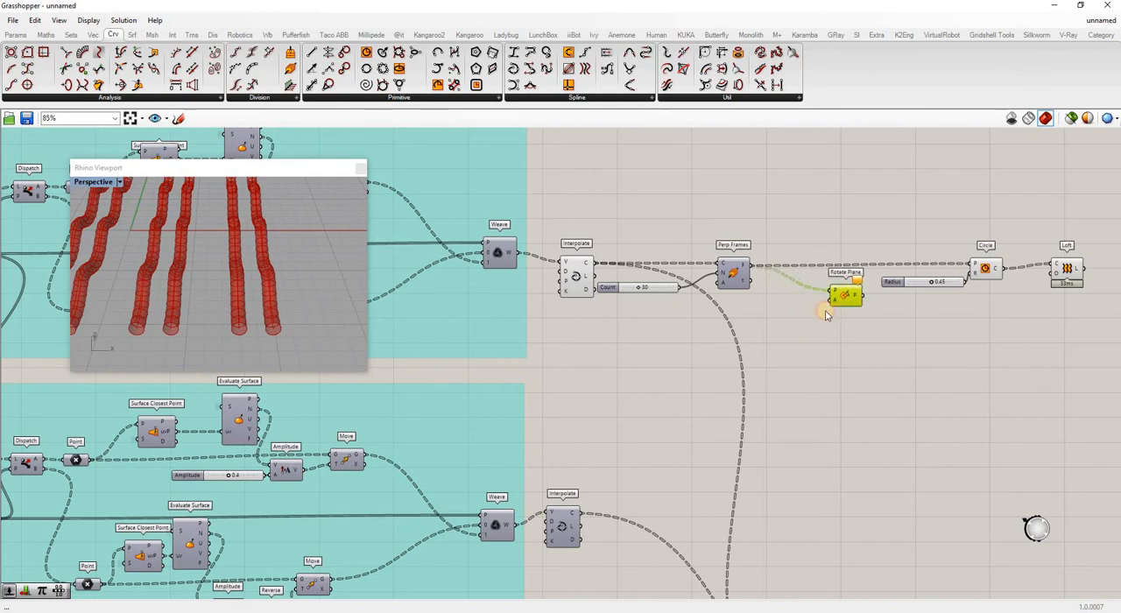
Add a List Length component below Perp Frames and feed it the perpendicular frames.
click(774, 331)
double_click(775, 327)
text(le)
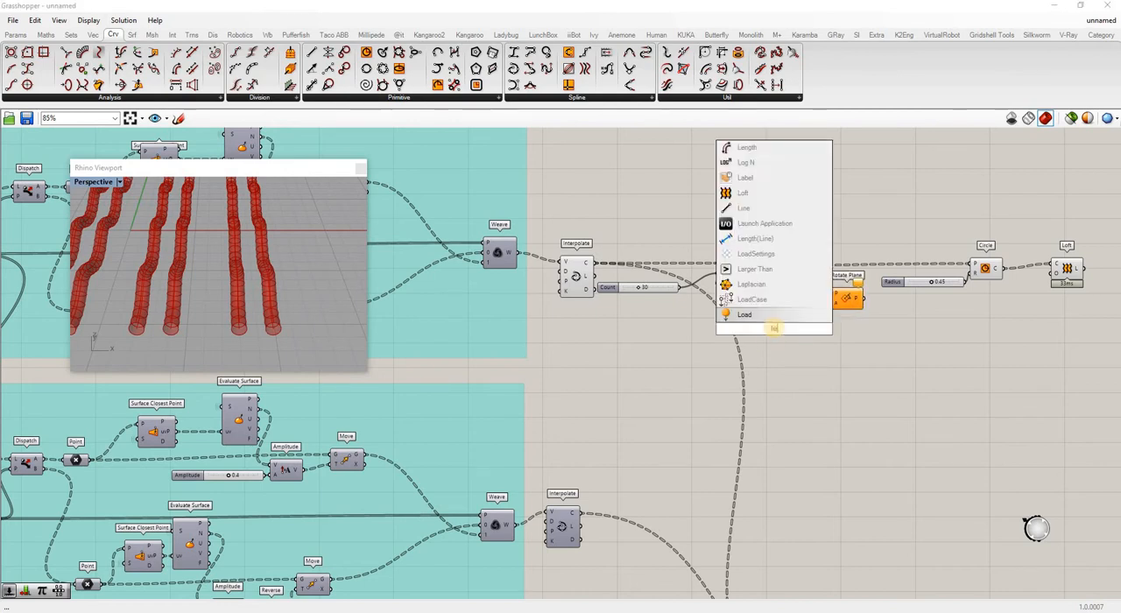
text(ngth)
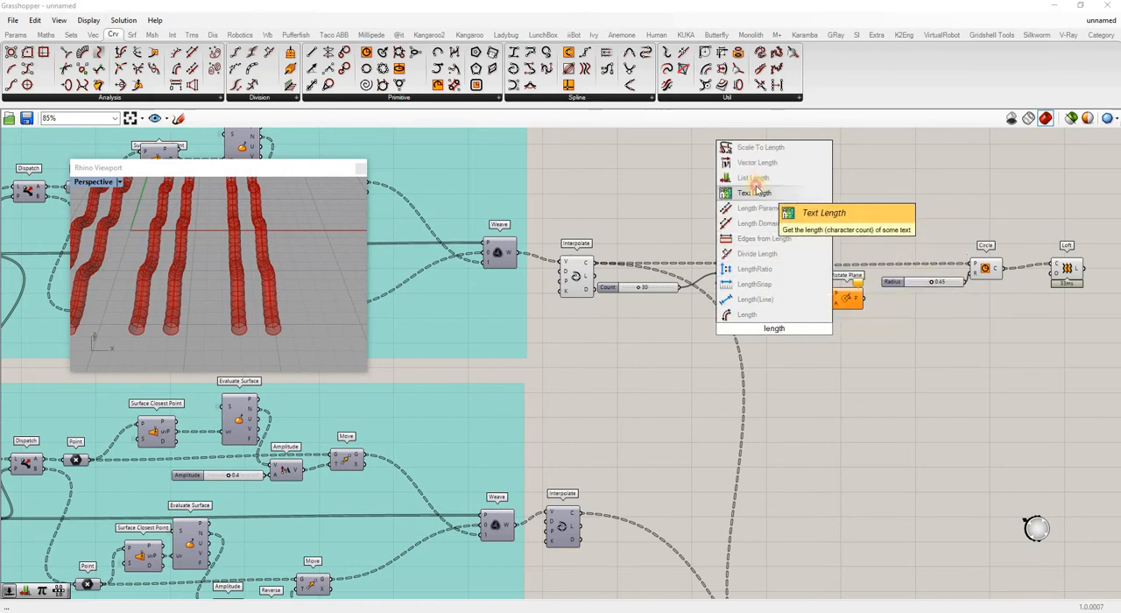
click(755, 178)
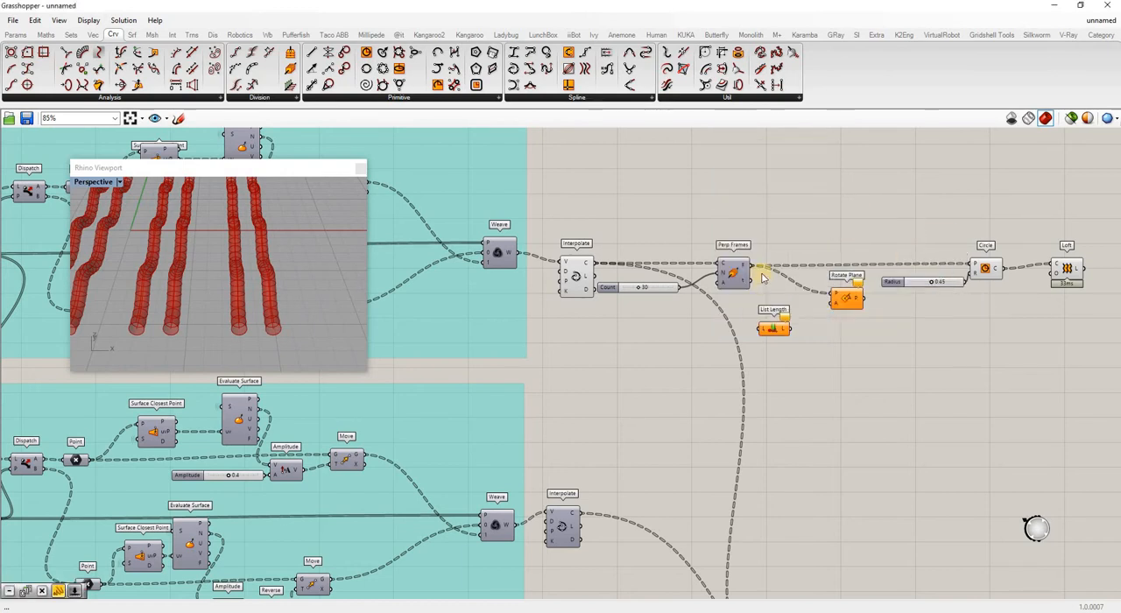
drag(751, 264, 763, 336)
Add a Series component and connect the List Length output to its count input.
click(820, 349)
double_click(819, 347)
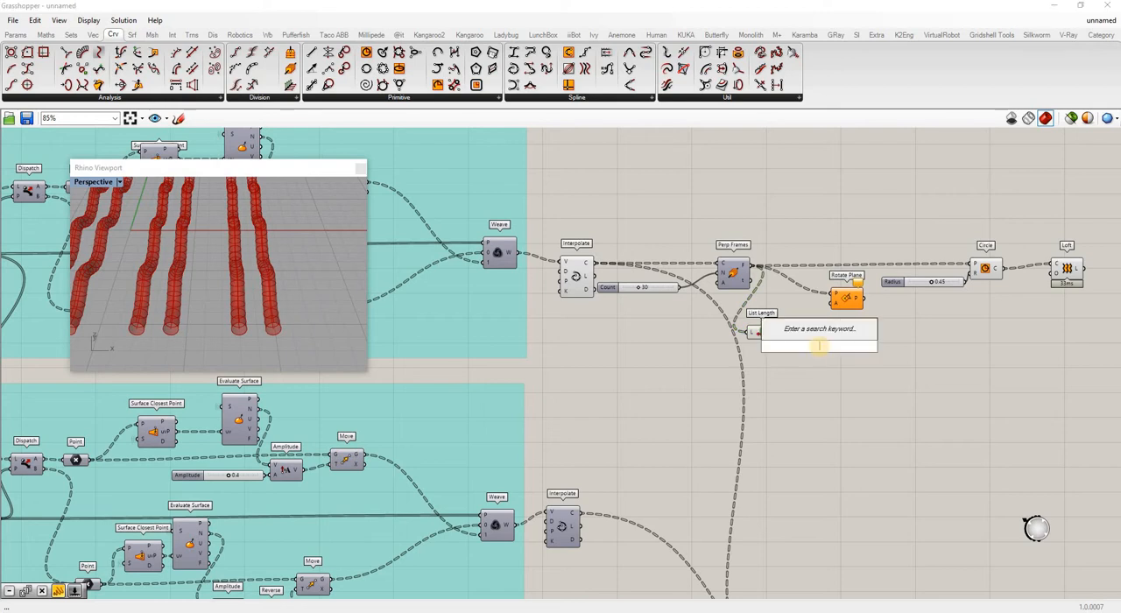
text(series)
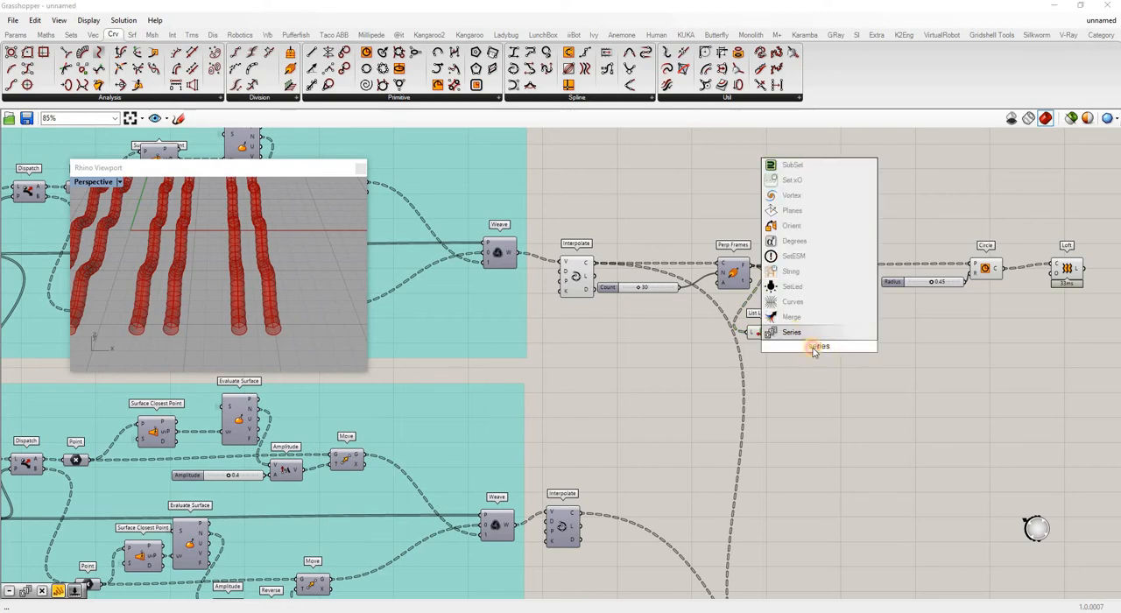
key(Return)
scroll(799, 338, up, 4)
mouse_move(799, 333)
mouse_down()
mouse_move(755, 324)
mouse_move(793, 326)
mouse_up()
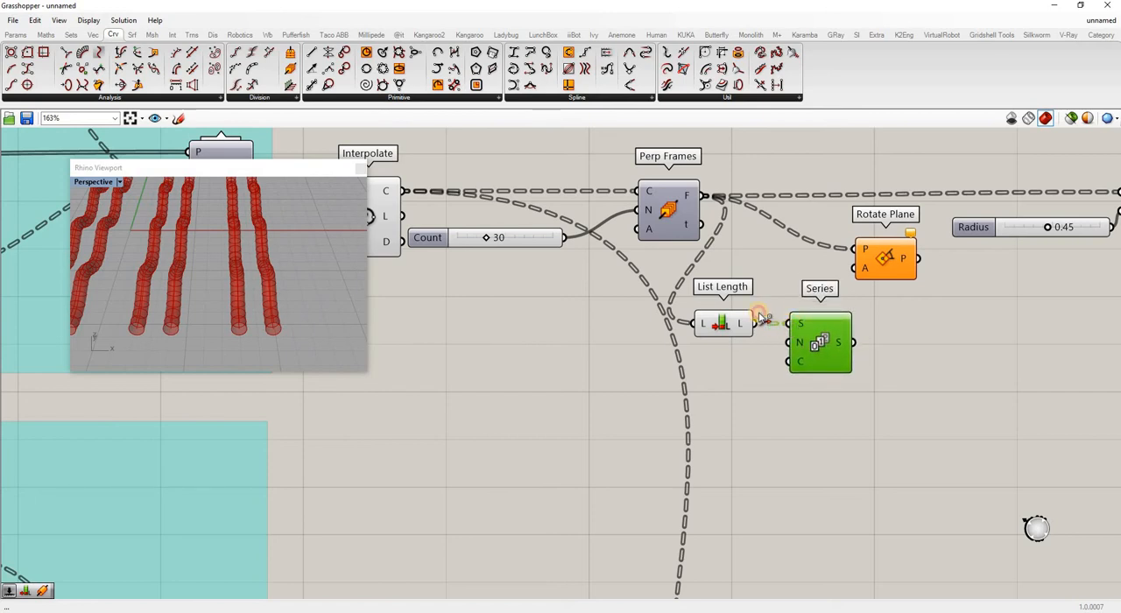
key(ctrl+z)
drag(755, 324, 792, 372)
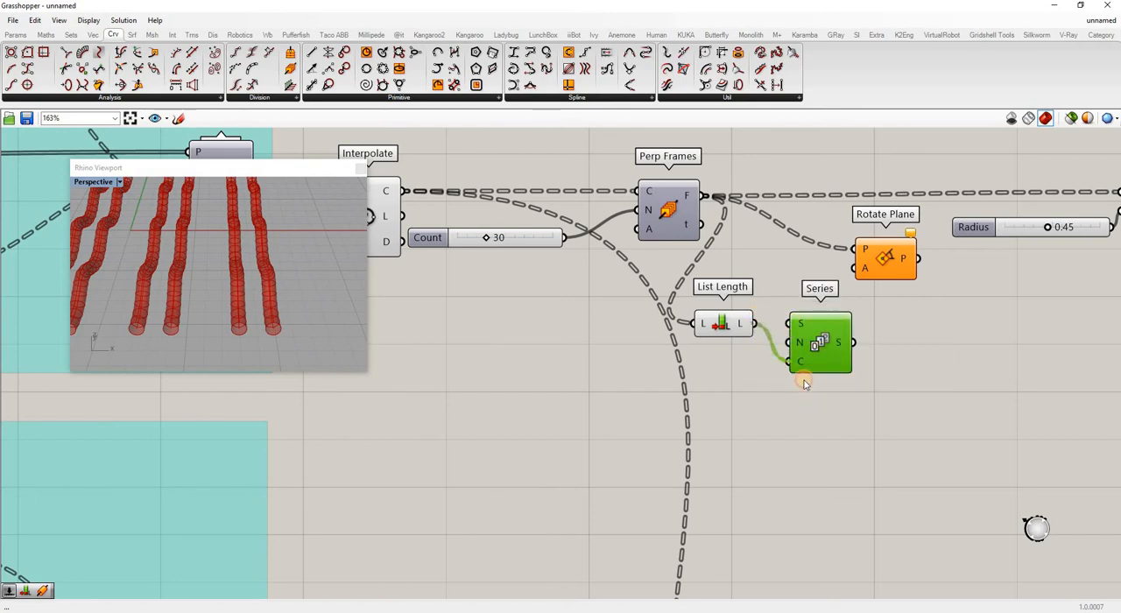
click(806, 382)
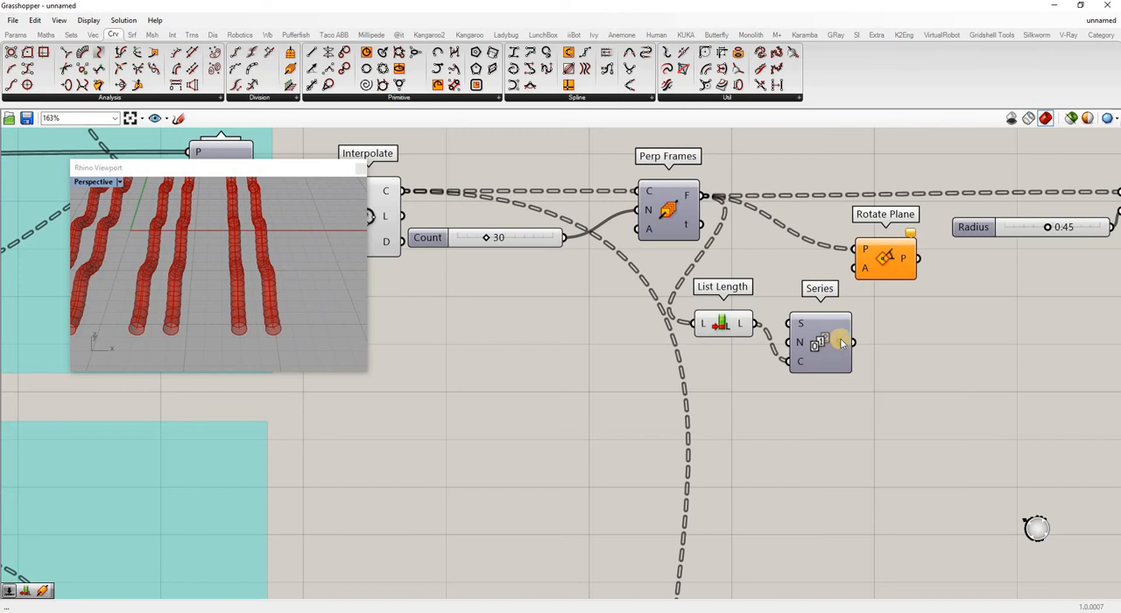
Connect the Series to Rotate Plane's angle input and add a slider of 15 as the Series step.
mouse_move(860, 345)
drag(858, 342, 918, 252)
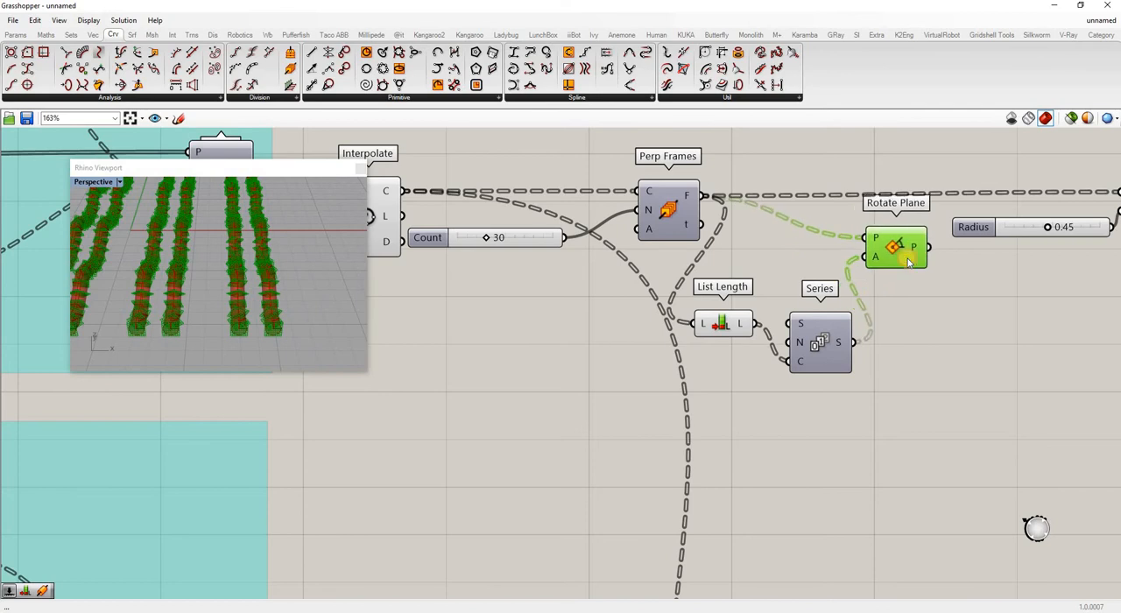
double_click(722, 389)
text(slider)
key(Return)
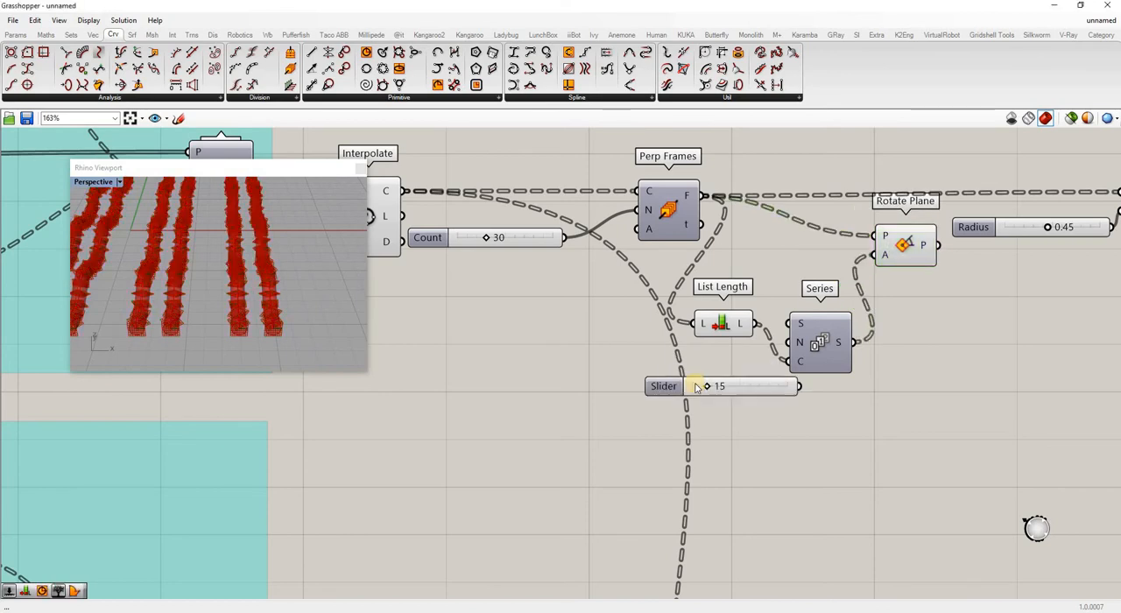
drag(763, 389, 790, 343)
click(862, 354)
Set Rotate Plane's angle input to degrees and inspect the rotated frames along the tubes.
mouse_move(884, 257)
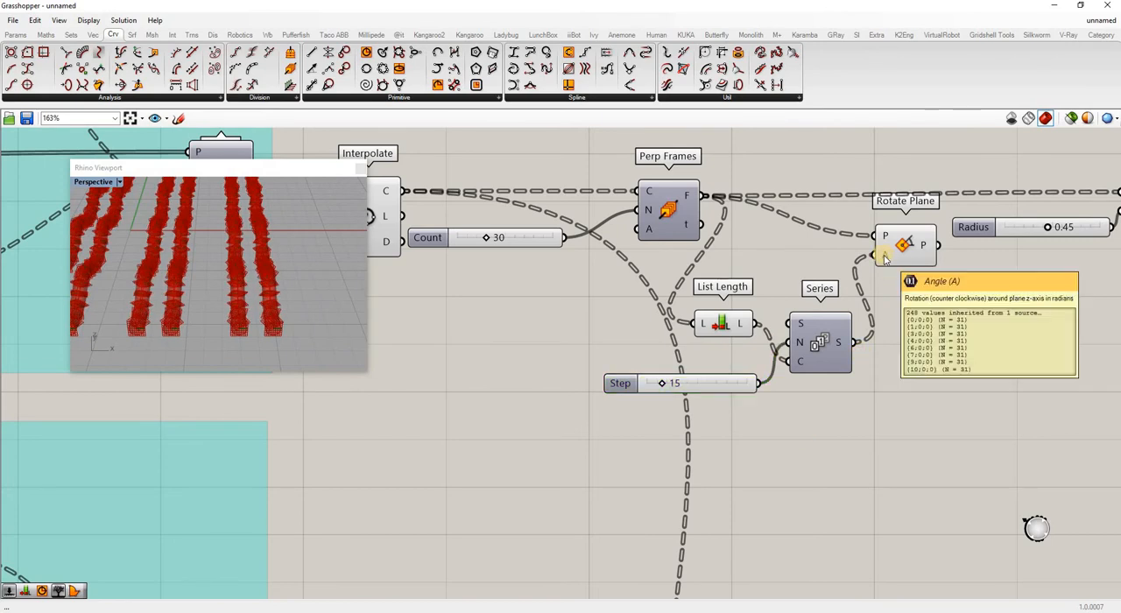
right_click(884, 255)
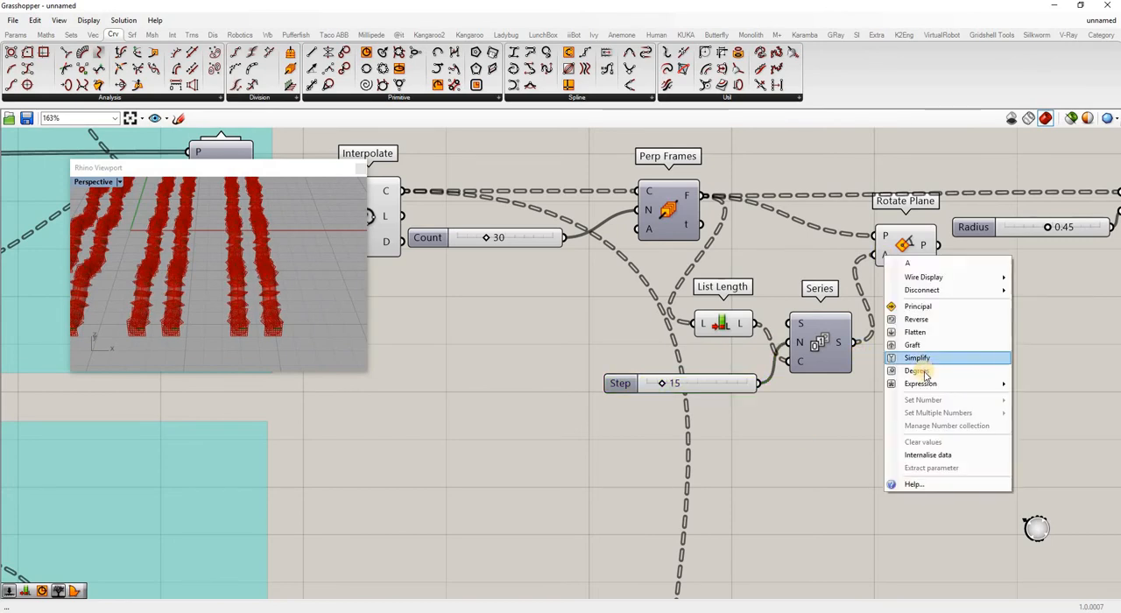
click(915, 370)
drag(921, 245, 930, 240)
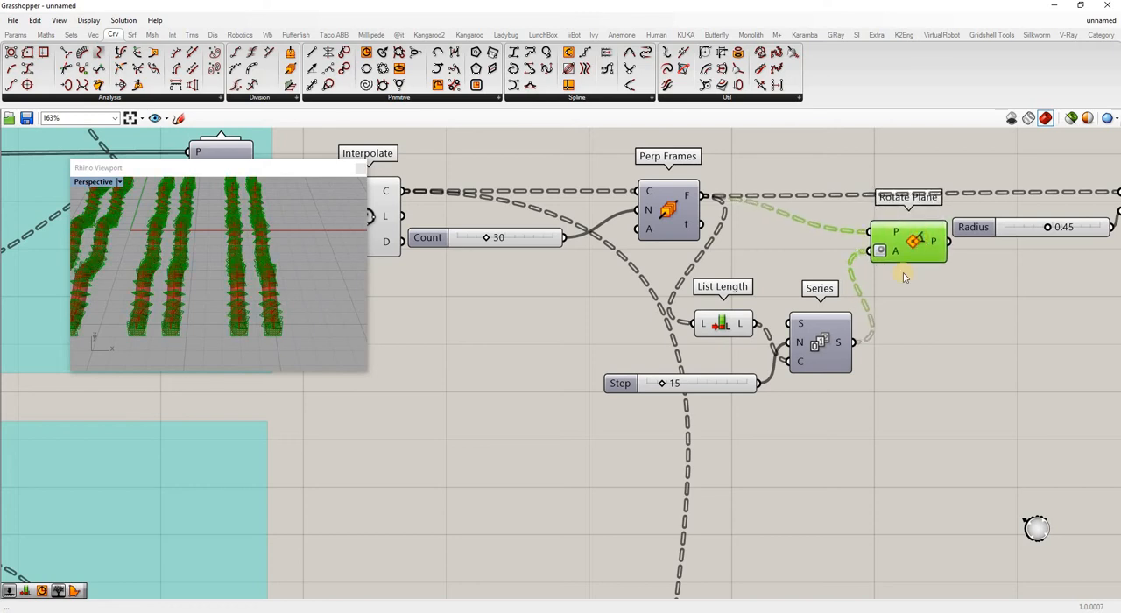
scroll(221, 264, up, 3)
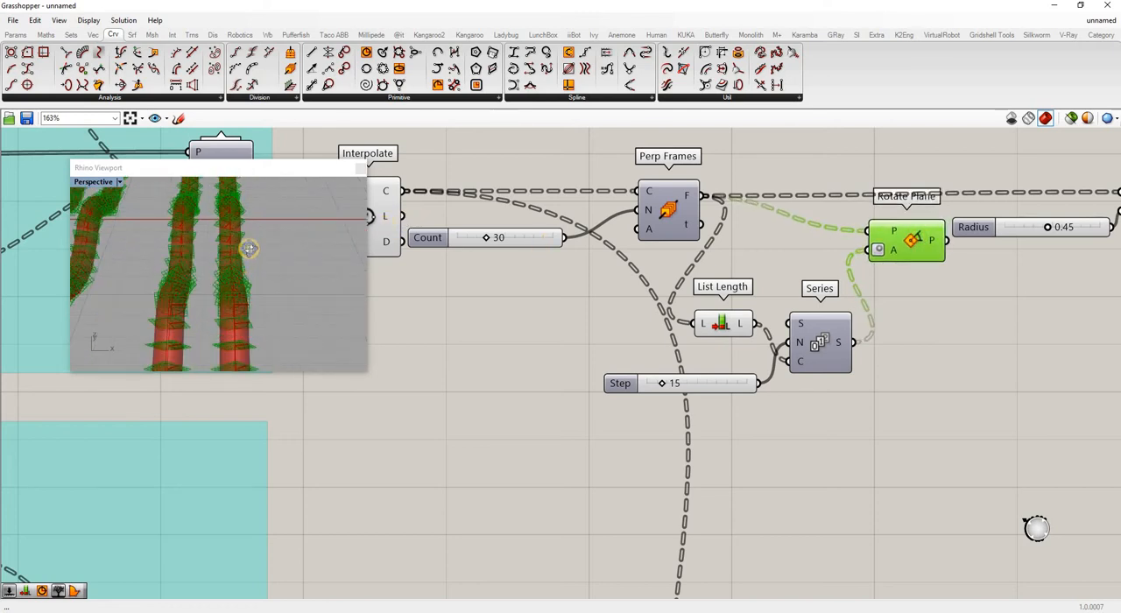
mouse_move(249, 249)
right_down()
mouse_move(249, 230)
mouse_move(250, 279)
mouse_move(257, 219)
mouse_move(251, 268)
mouse_move(263, 245)
right_up()
Feed the rotated planes into the Circle, align Rotate Plane between Perp Frames and Circle, and turn off its preview.
scroll(1092, 332, down, 3)
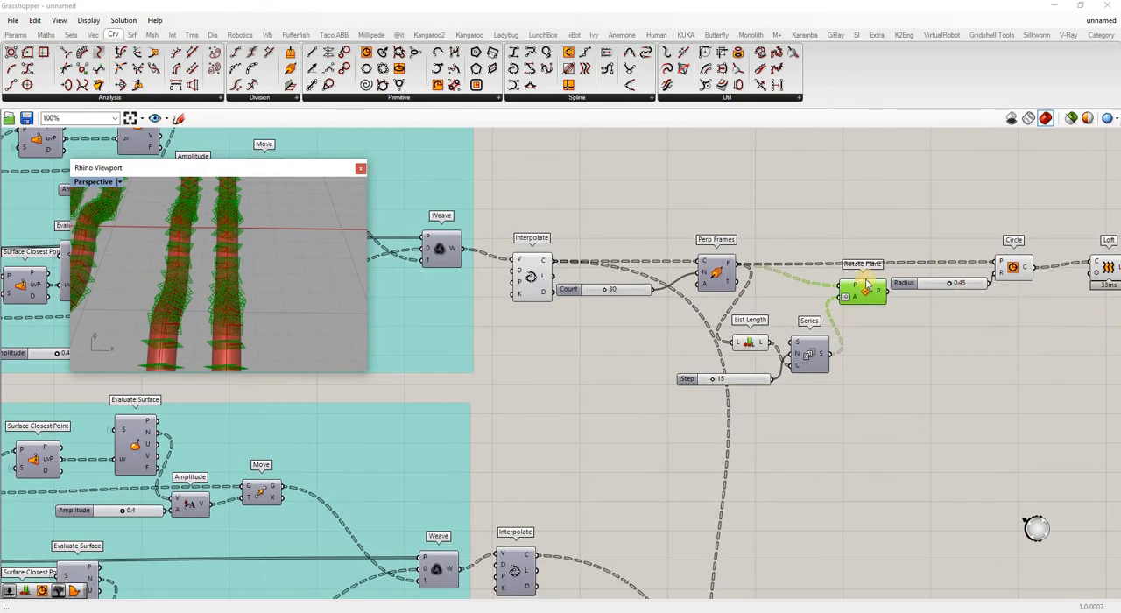
scroll(1087, 322, up, 1)
drag(852, 287, 979, 254)
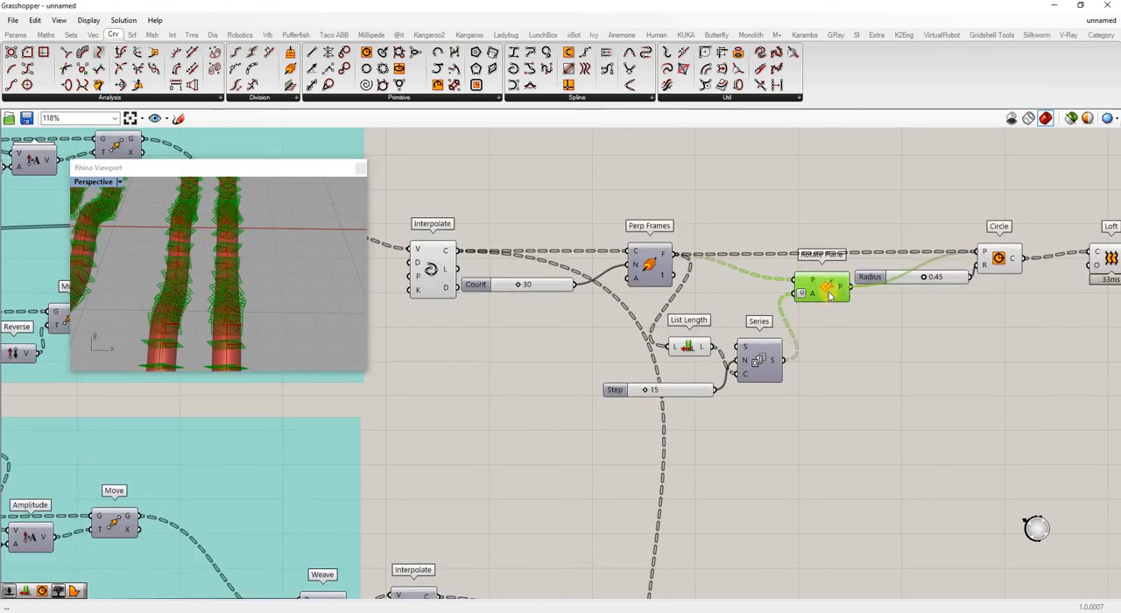
drag(827, 292, 838, 255)
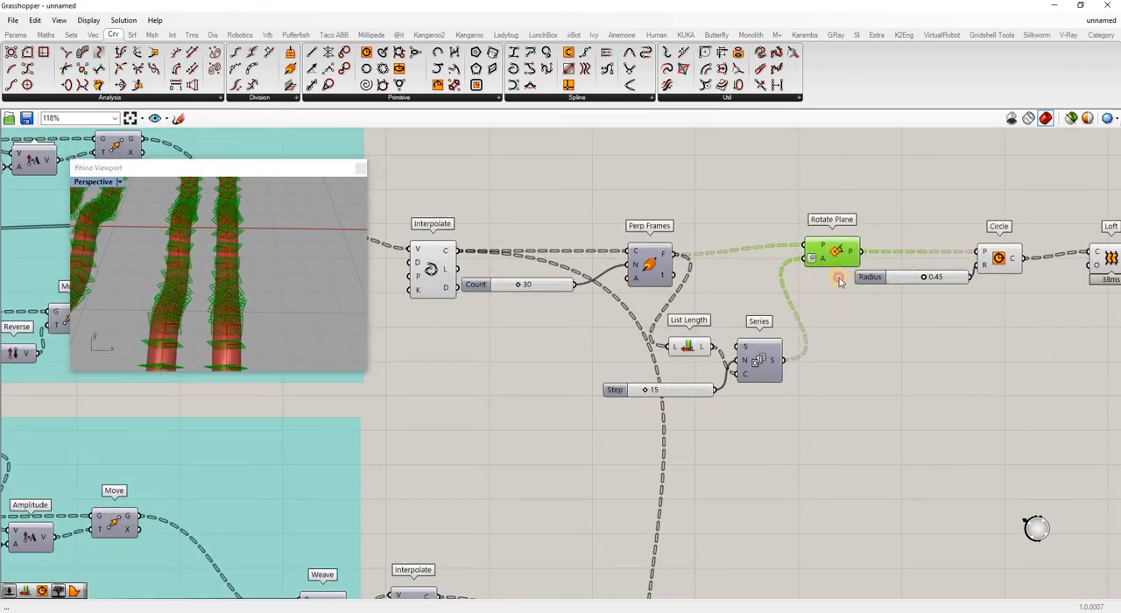
click(839, 279)
right_click(832, 249)
click(863, 271)
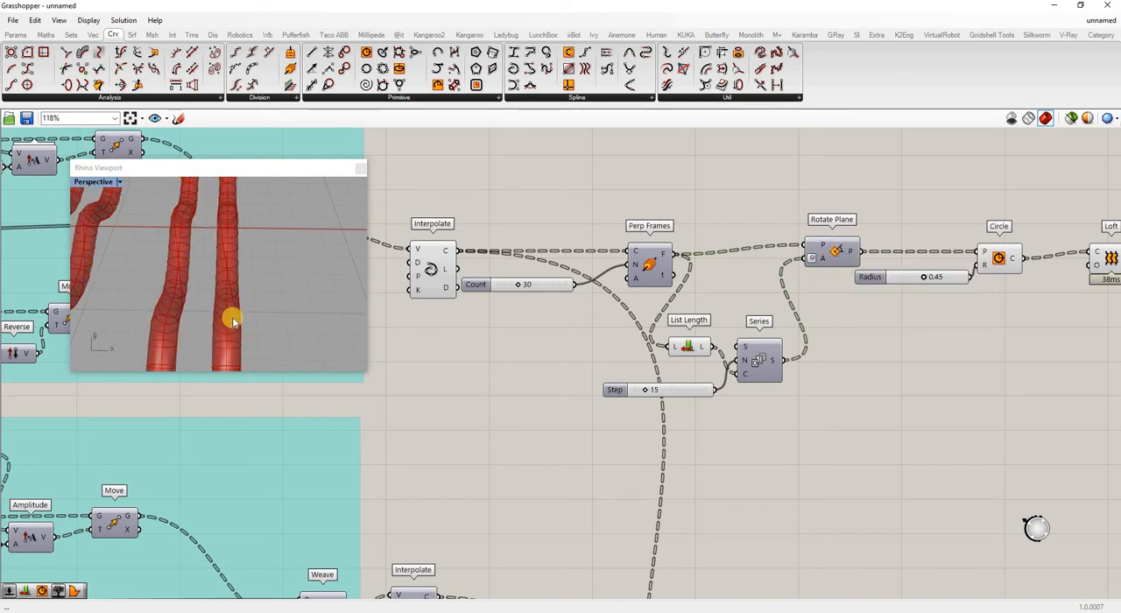
Set the Series Step slider to 23 and turn off the Circle's preview to view only the lofted tubes.
right_drag(232, 322, 238, 296)
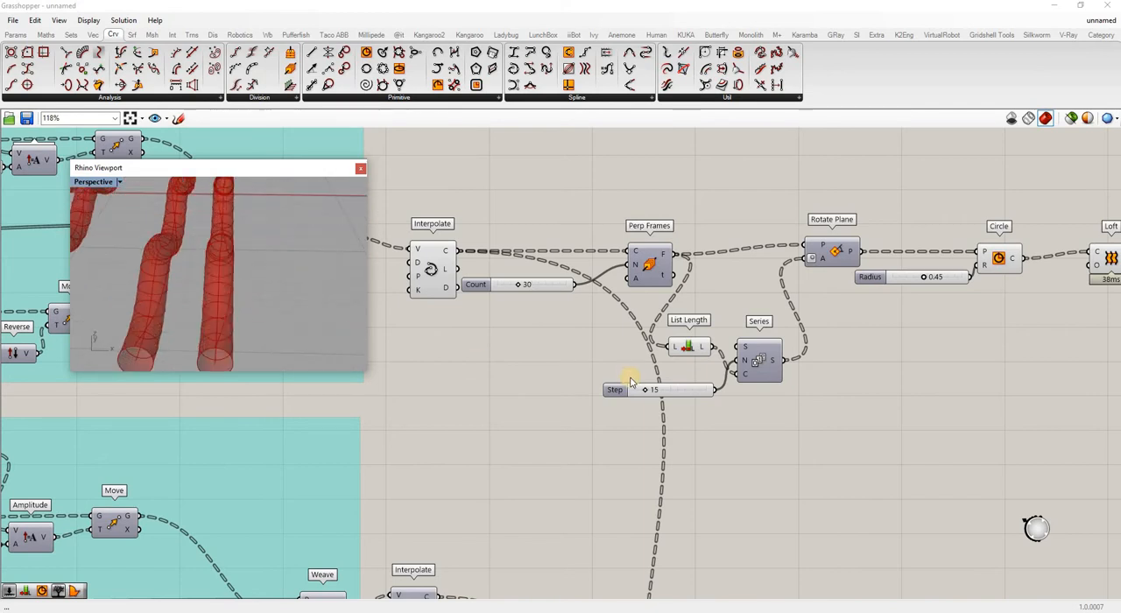
mouse_move(648, 392)
mouse_down()
mouse_move(687, 390)
mouse_move(653, 396)
mouse_up()
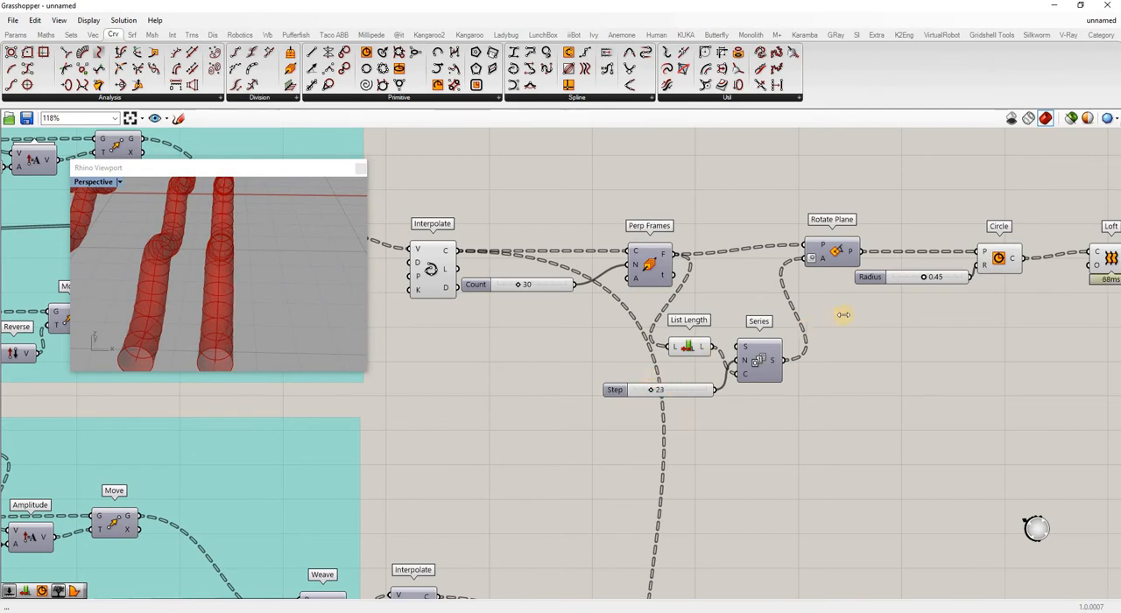
scroll(845, 314, down, 3)
scroll(864, 300, up, 2)
right_click(863, 296)
click(895, 321)
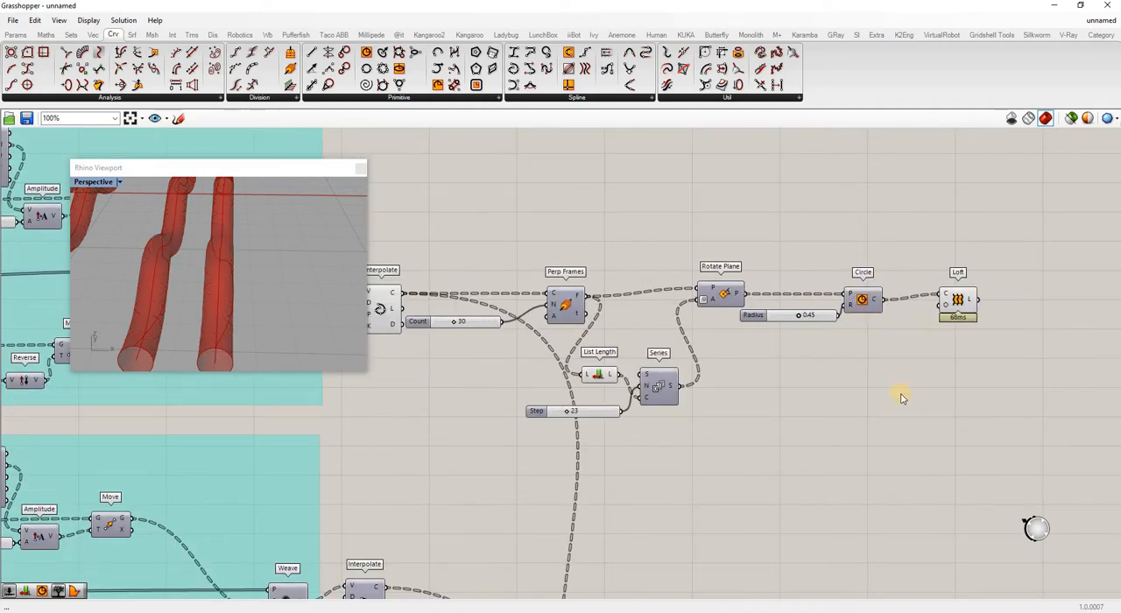
Turn off the Loft's preview and turn the Circle's preview back on.
right_click(957, 299)
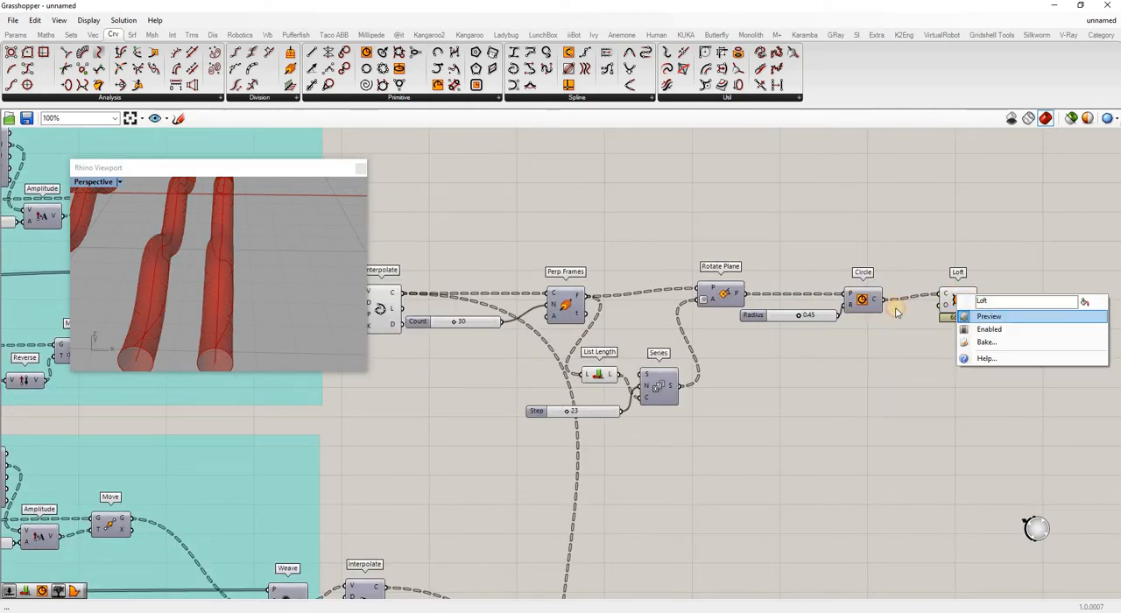
click(988, 316)
right_click(862, 301)
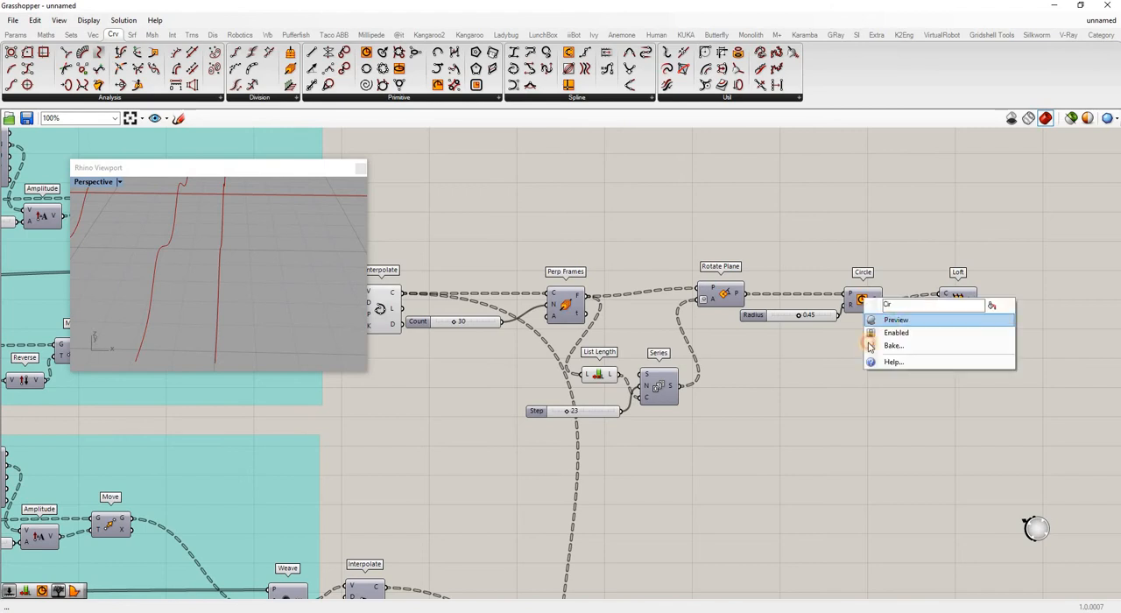
click(892, 319)
Move the Loft farther from the Circle and add a Divide Curve component fed by the circles.
scroll(916, 306, down, 2)
drag(928, 308, 1091, 316)
double_click(968, 375)
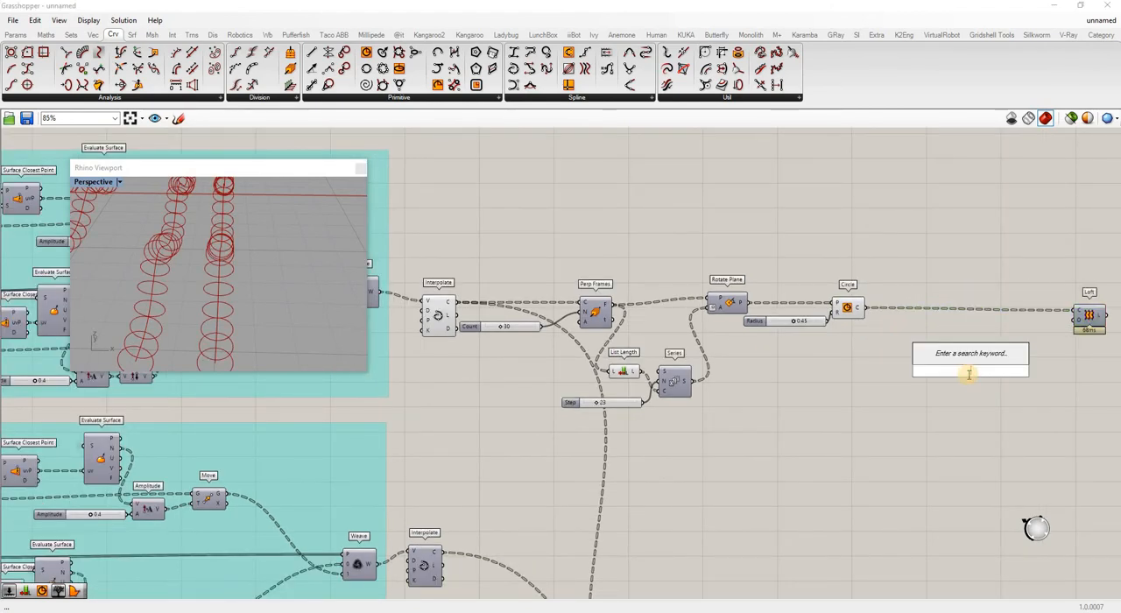
text(div)
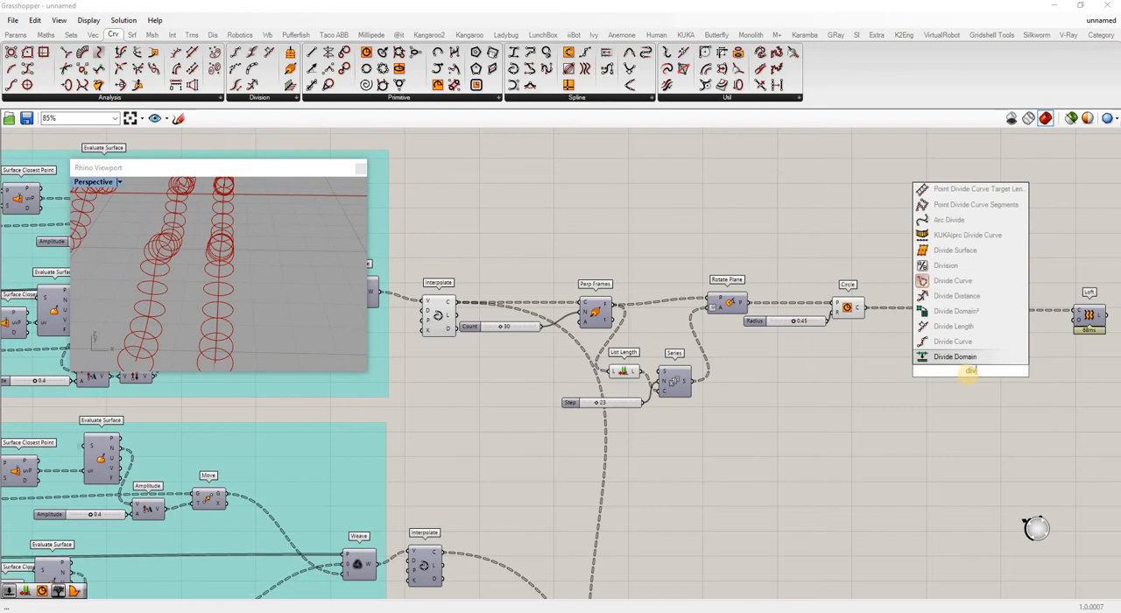
click(948, 341)
drag(952, 357, 909, 356)
Add an Interpolate component fed by the division points and move Divide Curve farther from it.
double_click(1025, 375)
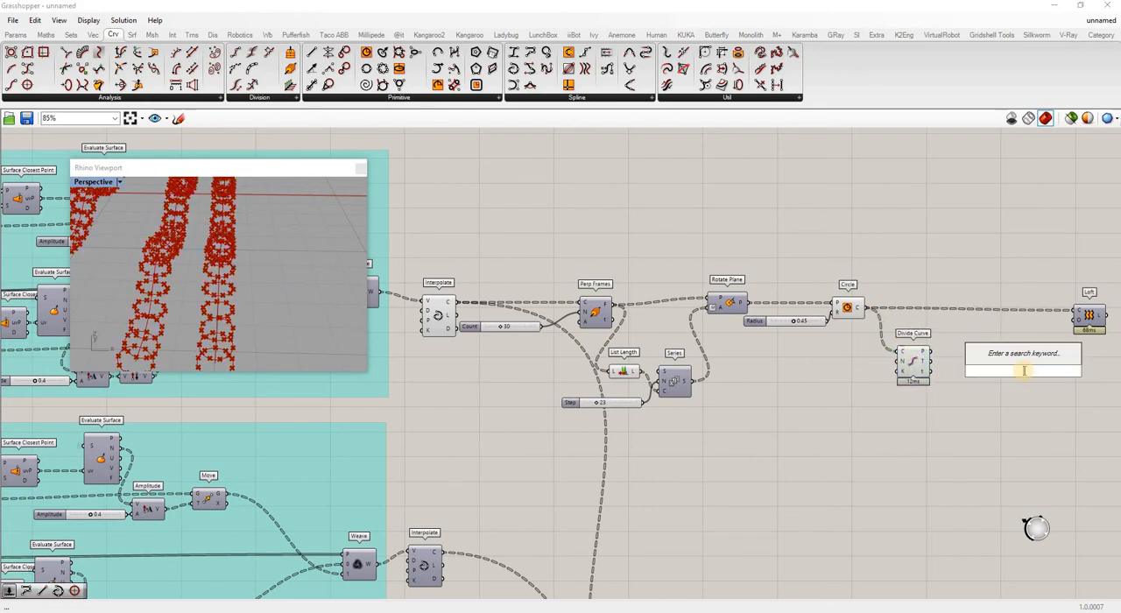
text(interp)
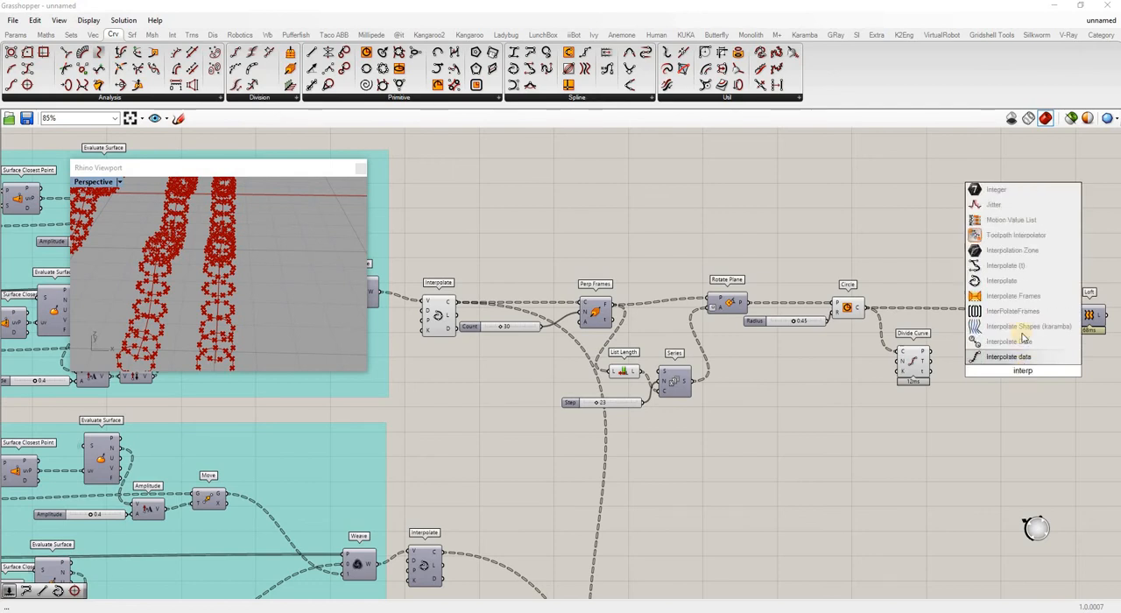
click(1001, 280)
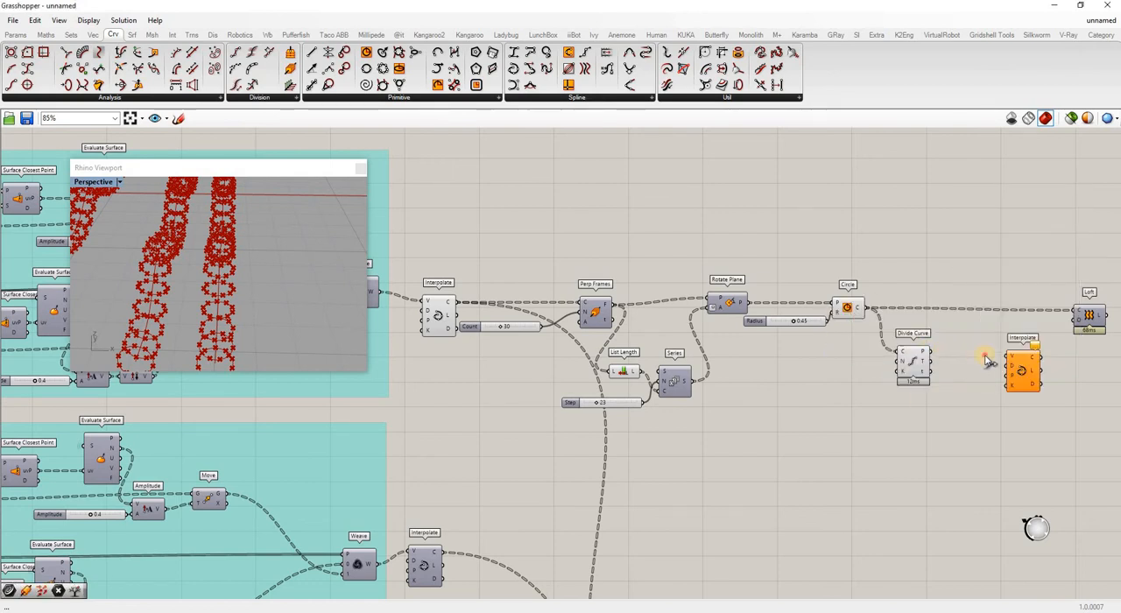
drag(986, 360, 1009, 354)
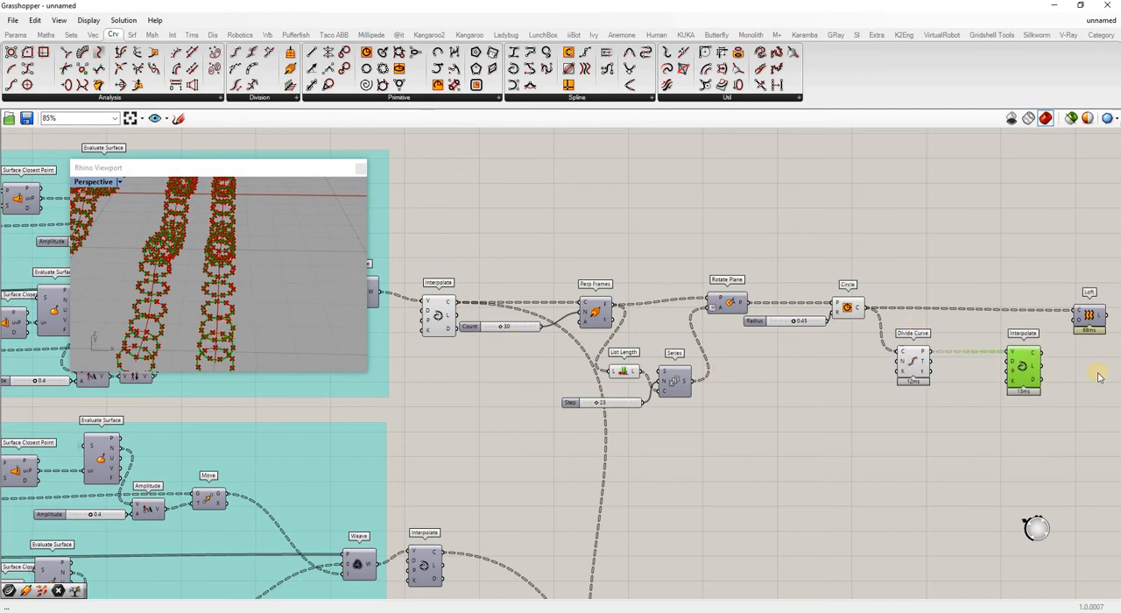
click(1080, 393)
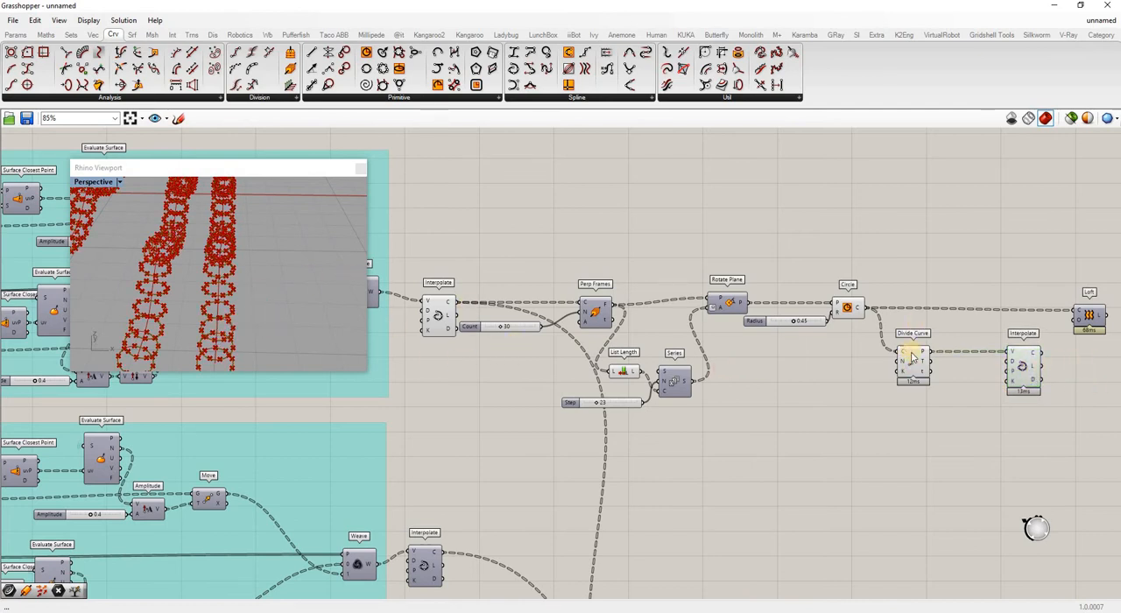
click(913, 364)
click(959, 390)
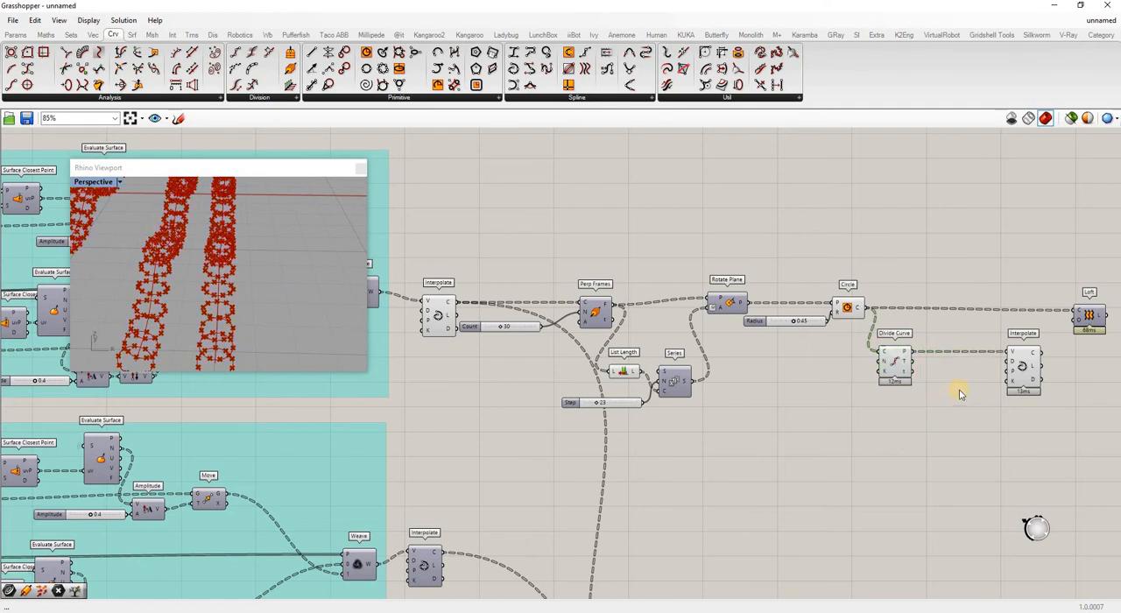
Copy the Path Mapper from the earlier rotated-circle setup and place the duplicate beside the new Divide Curve component.
scroll(689, 311, down, 3)
scroll(688, 311, down, 6)
right_drag(438, 221, 613, 282)
scroll(613, 281, up, 10)
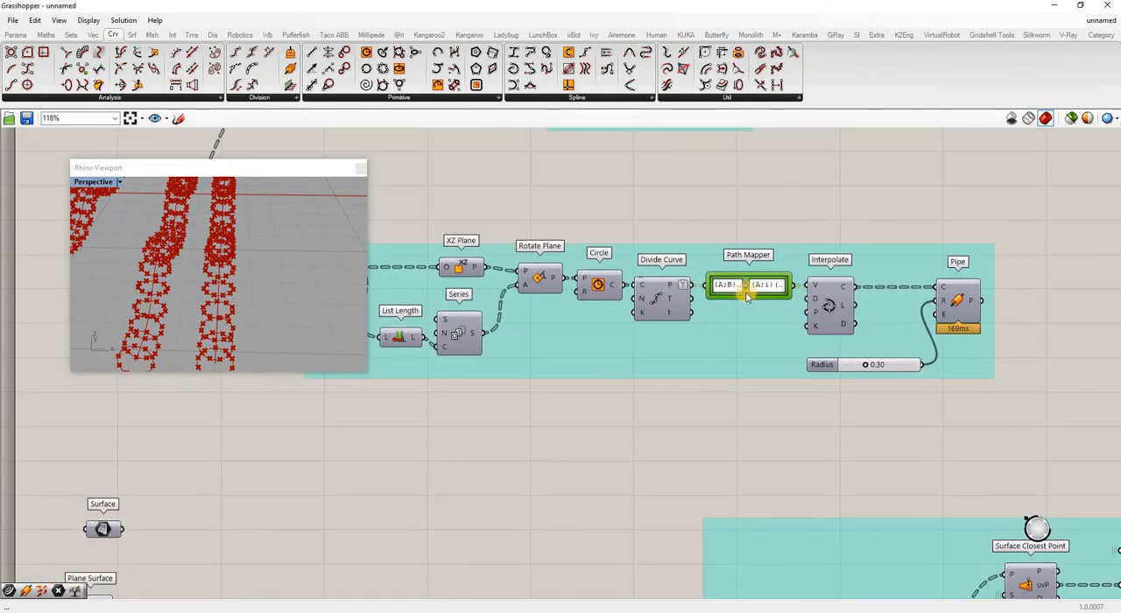
key(ctrl+c)
key(ctrl+v)
drag(729, 308, 1023, 389)
scroll(689, 281, down, 9)
scroll(1079, 398, up, 5)
scroll(1027, 380, up, 8)
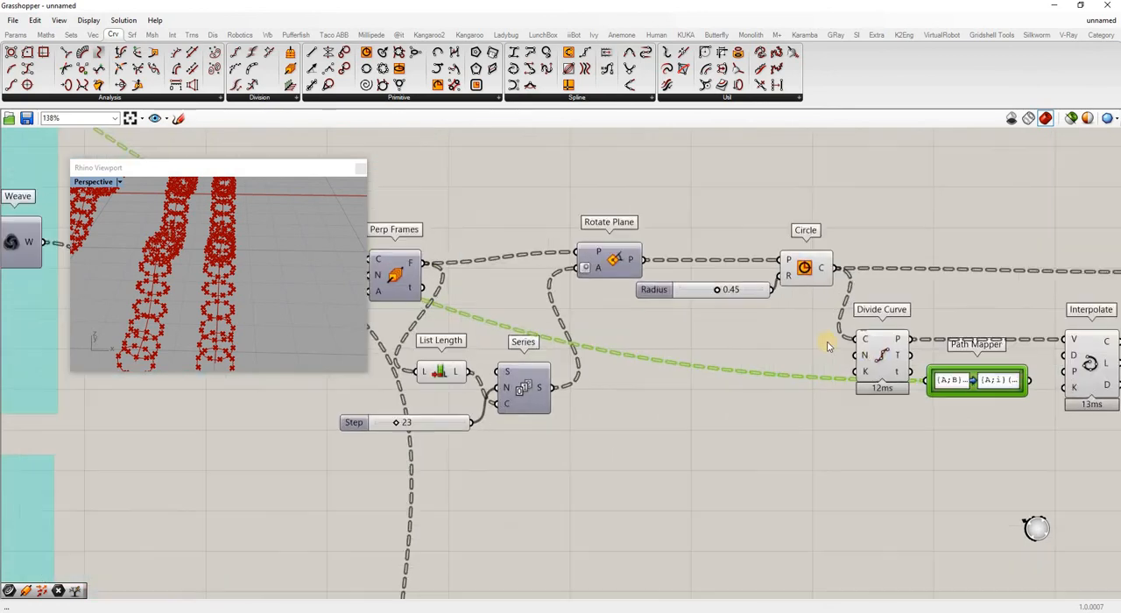
Fit the Path Mapper between Divide Curve and Interpolate, wiring the division points through it into the Interpolate vertices.
drag(967, 381, 968, 336)
scroll(1055, 337, down, 1)
scroll(1056, 336, down, 2)
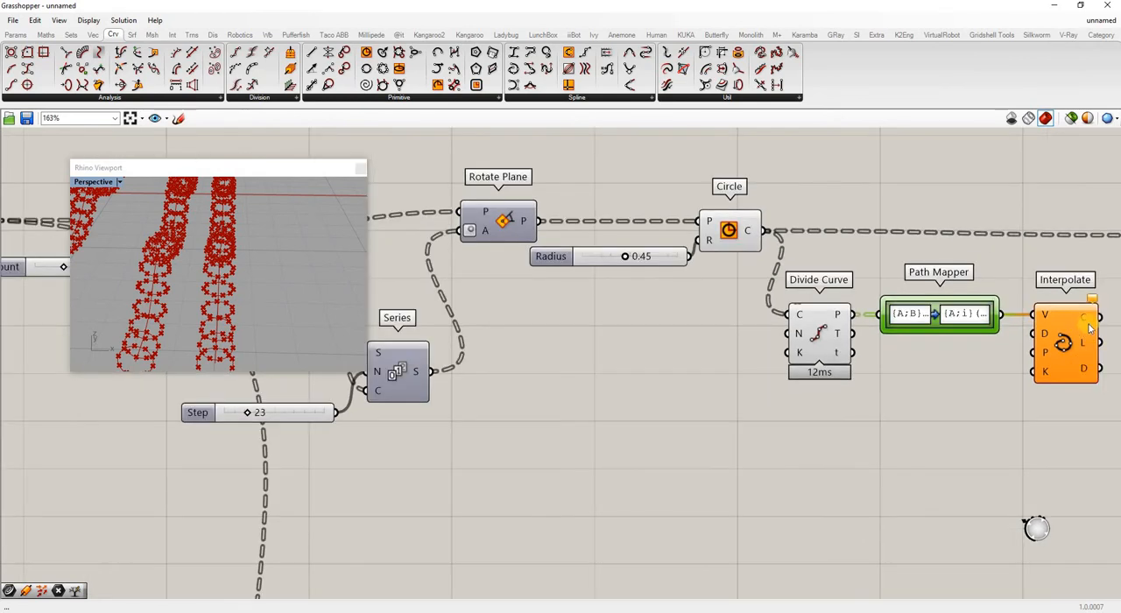
Simplify the Points output of Divide Curve and inspect its data tree paths.
scroll(802, 308, up, 4)
mouse_move(679, 305)
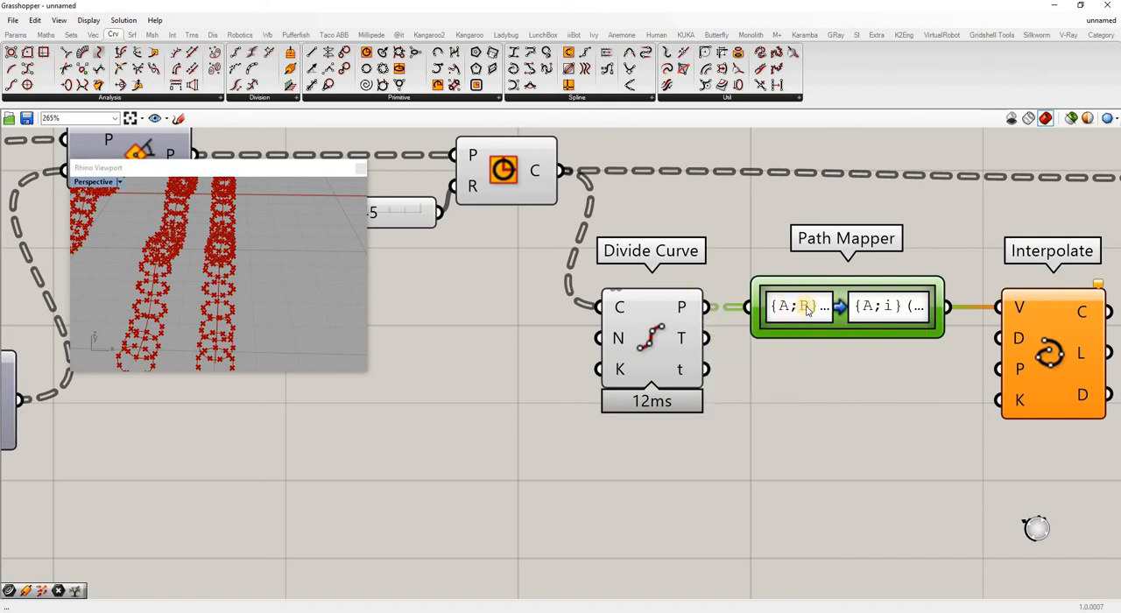
right_click(681, 308)
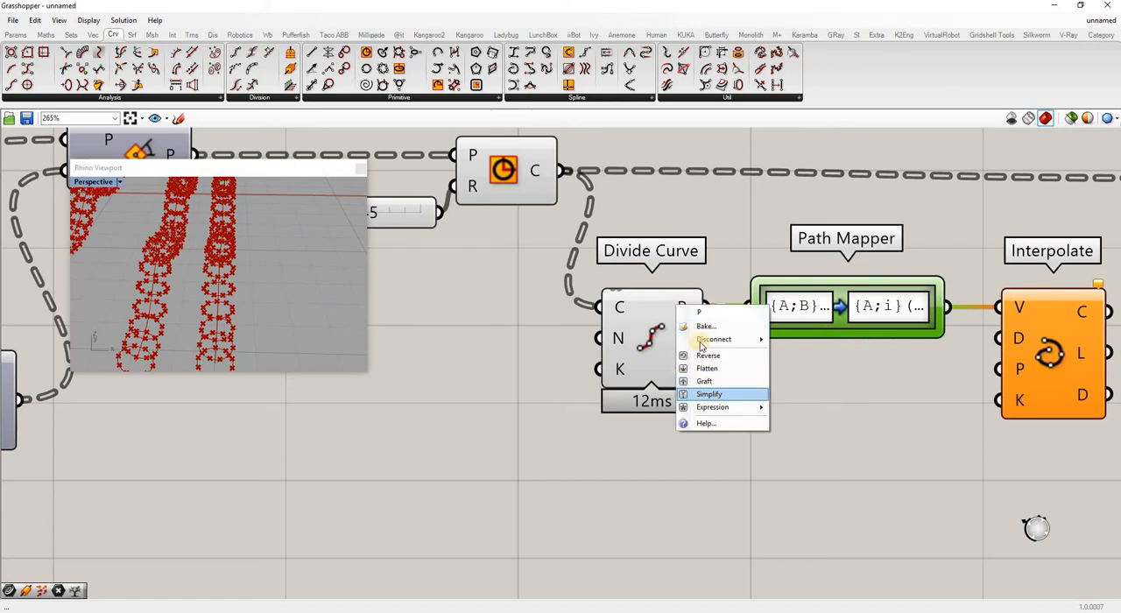
click(714, 393)
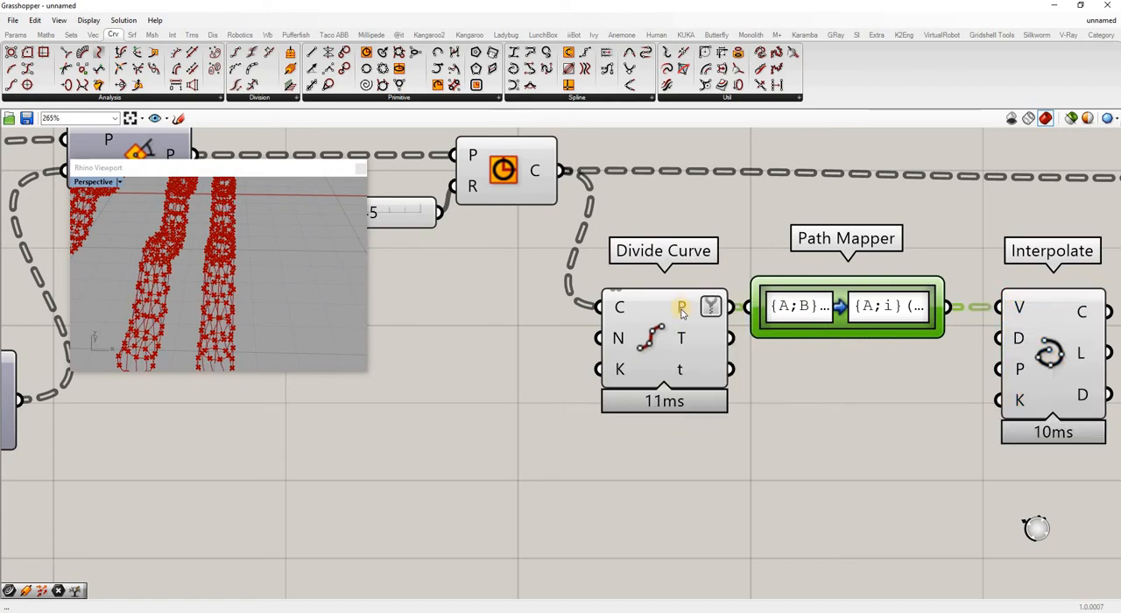
mouse_move(682, 312)
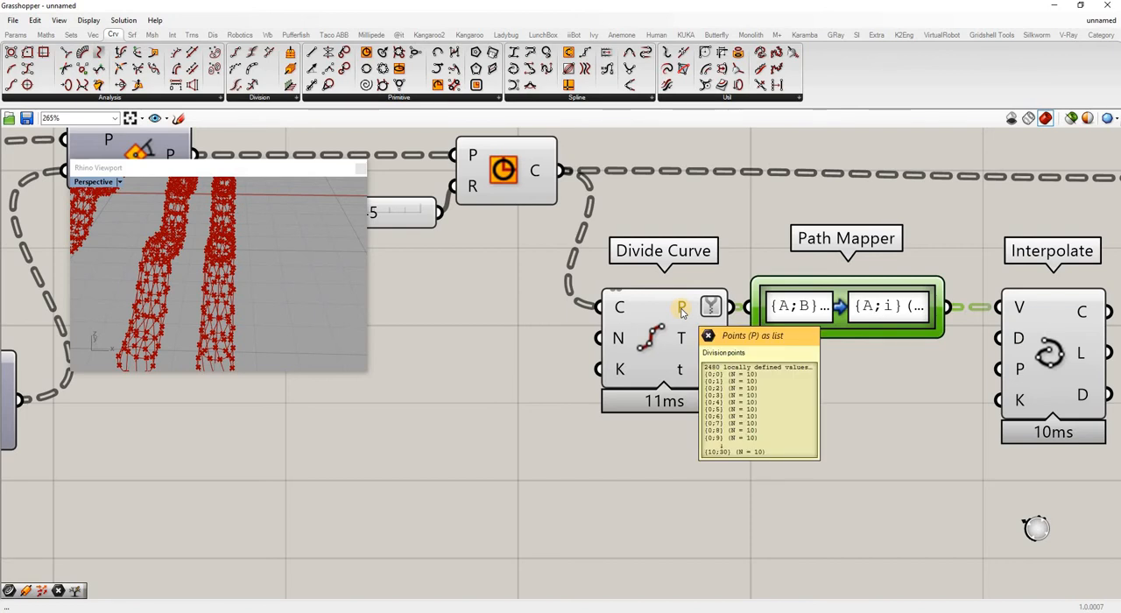
click(988, 358)
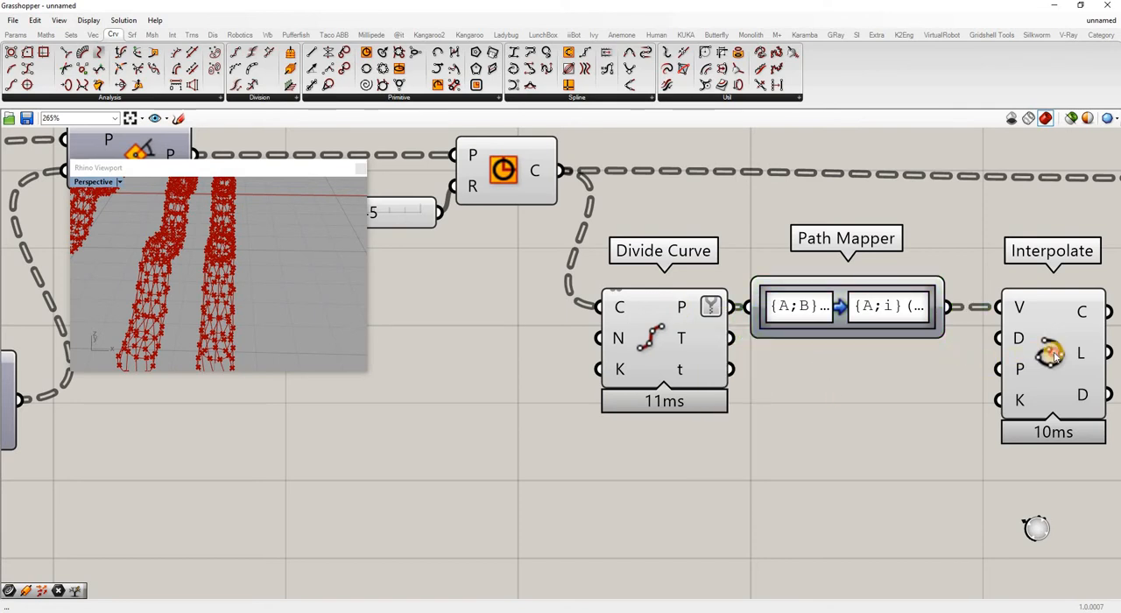
Select the new Interpolate component and turn off the previews of Divide Curve and Circle.
click(1021, 425)
scroll(1021, 426, down, 3)
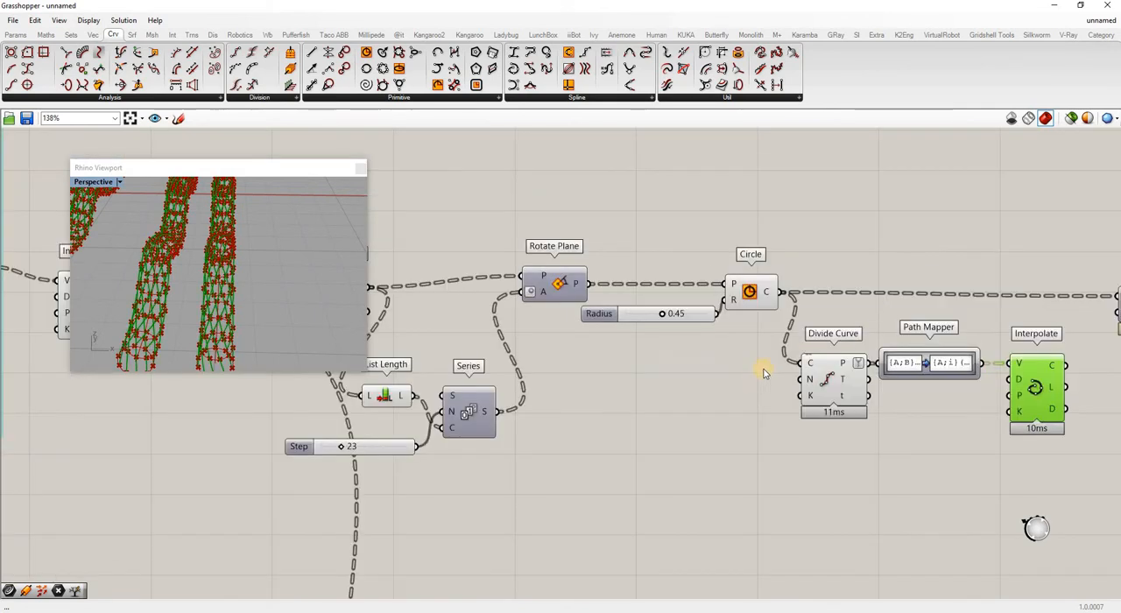
right_click(841, 386)
click(857, 394)
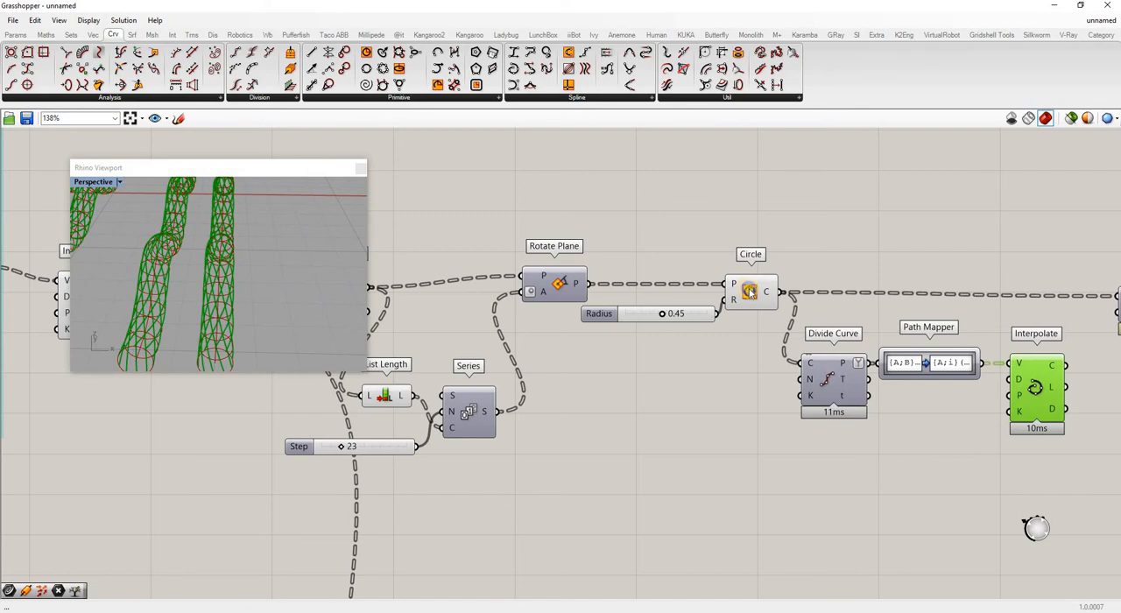
right_click(751, 293)
click(777, 313)
Turn off the preview of the Interpolate component feeding Perp Frames so only the twisted strands are displayed.
right_drag(246, 269, 767, 367)
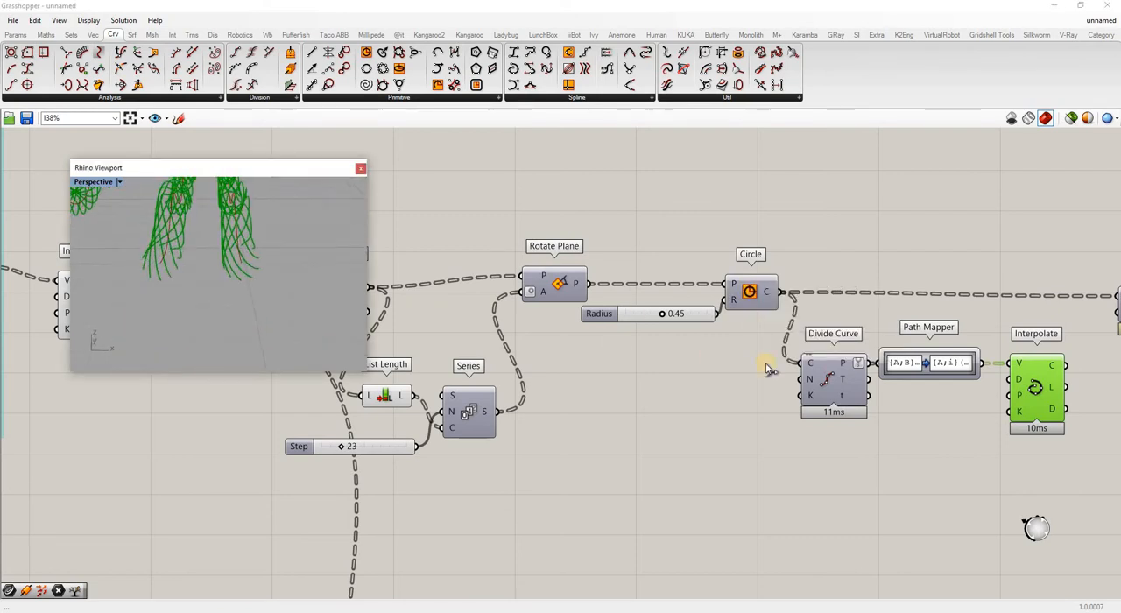
scroll(767, 368, down, 4)
right_click(445, 338)
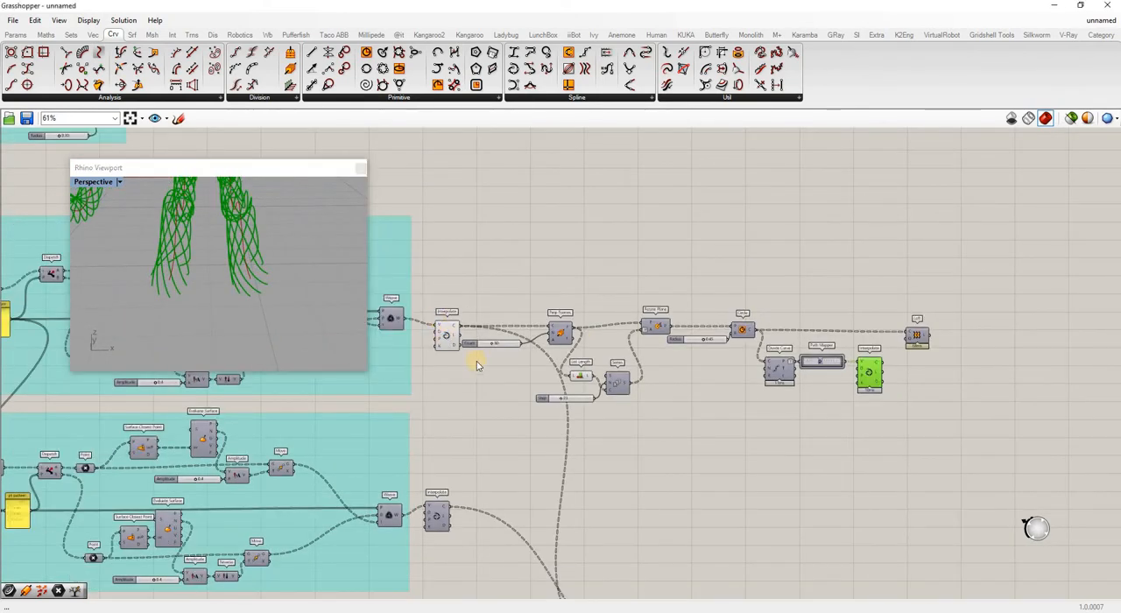
click(462, 355)
right_drag(258, 258, 278, 303)
Add a Pipe component fed by the interpolated strand curves and move it farther from Interpolate.
scroll(259, 296, down, 8)
scroll(924, 371, up, 4)
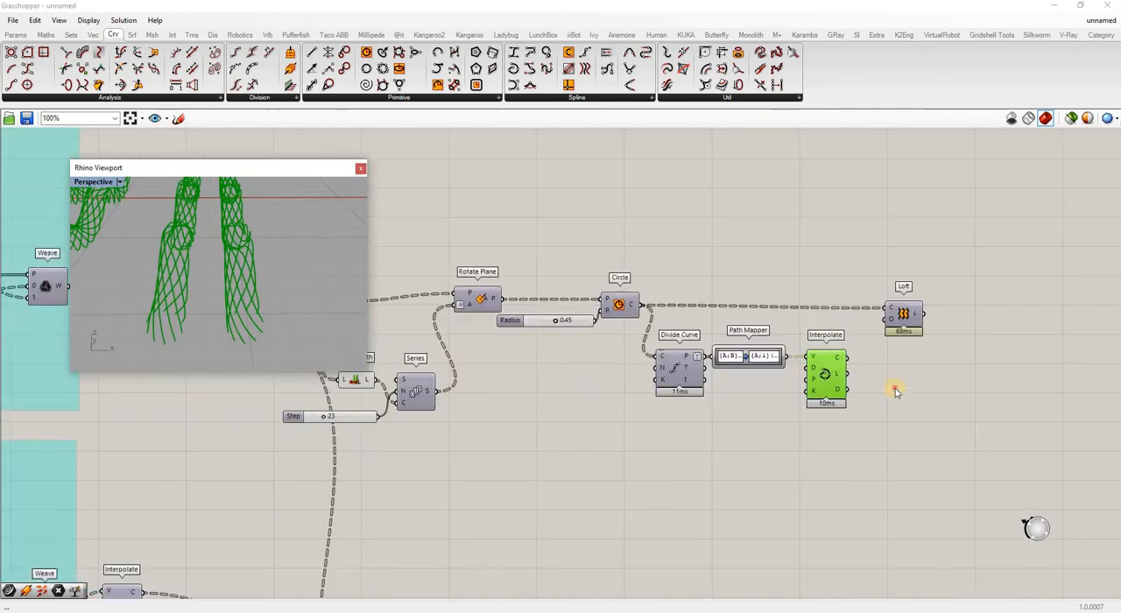
click(914, 357)
double_click(913, 355)
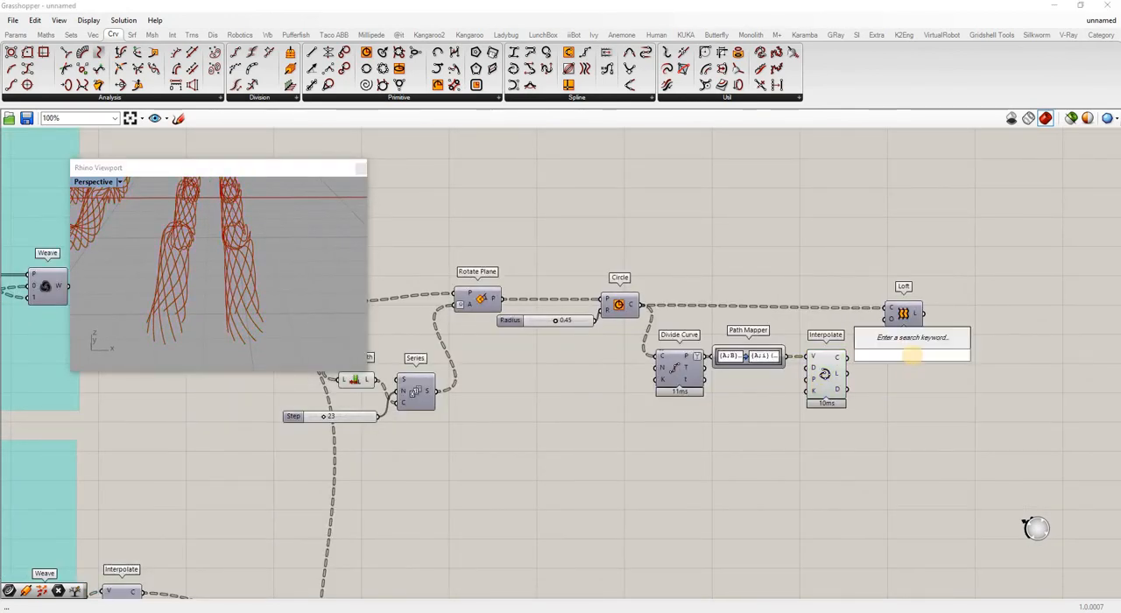
text(pipe)
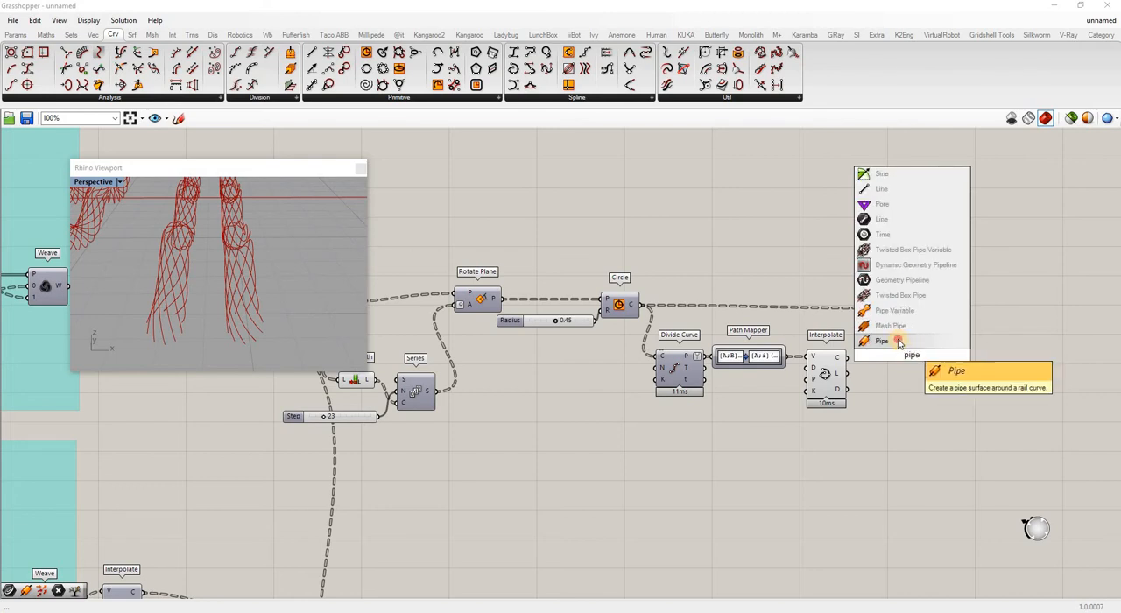
click(898, 341)
drag(847, 357, 894, 343)
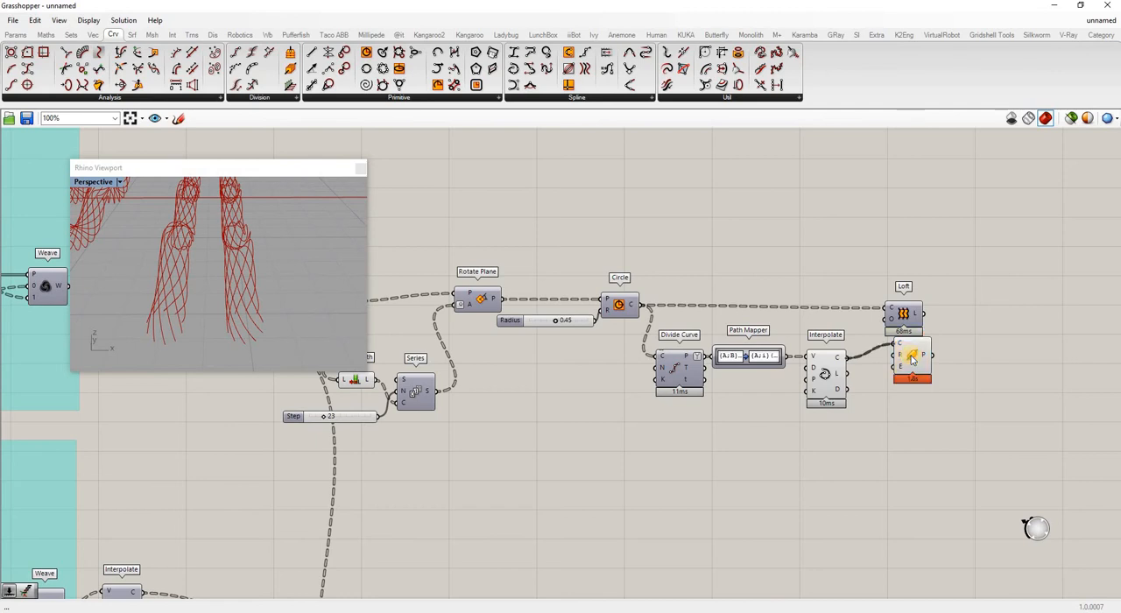
drag(990, 383, 996, 368)
Add a number slider set to 0.15 and connect it to the Pipe's Radius input.
double_click(903, 403)
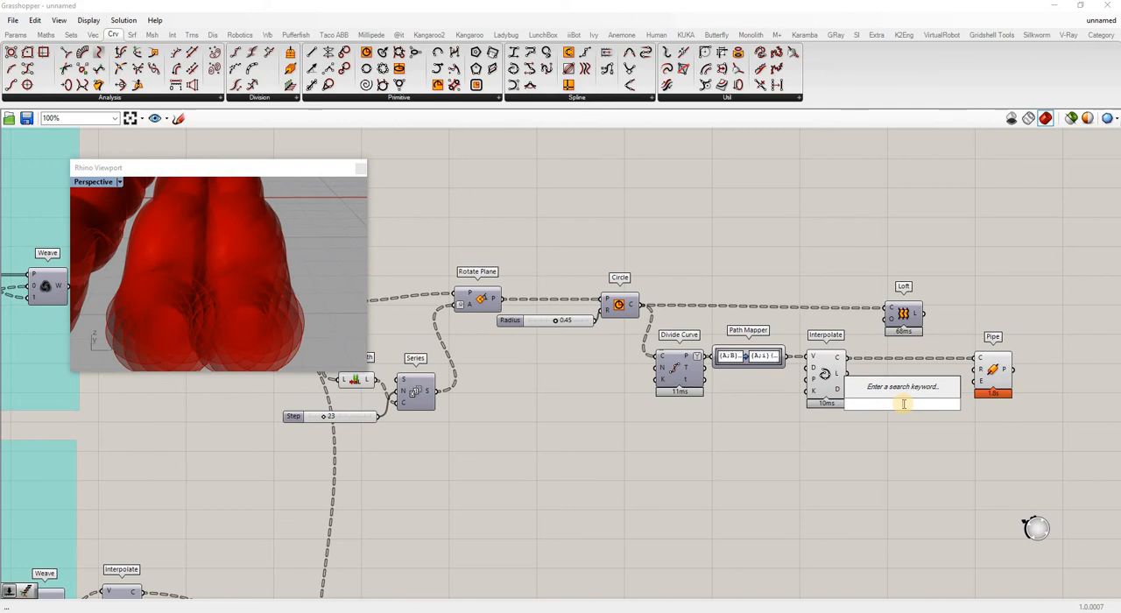
text(0.)
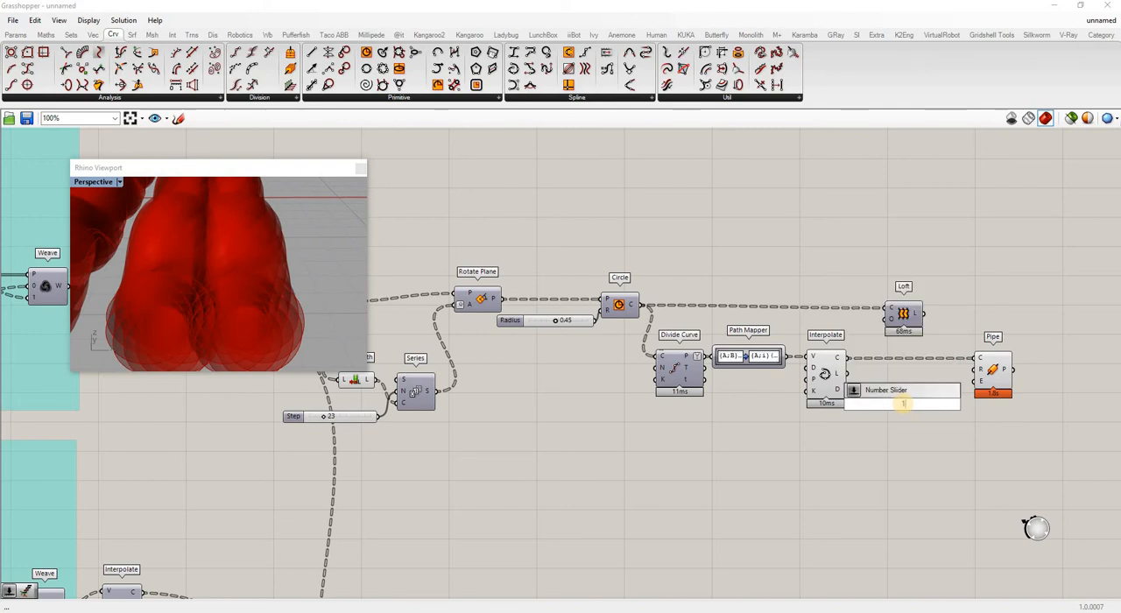
key(Return)
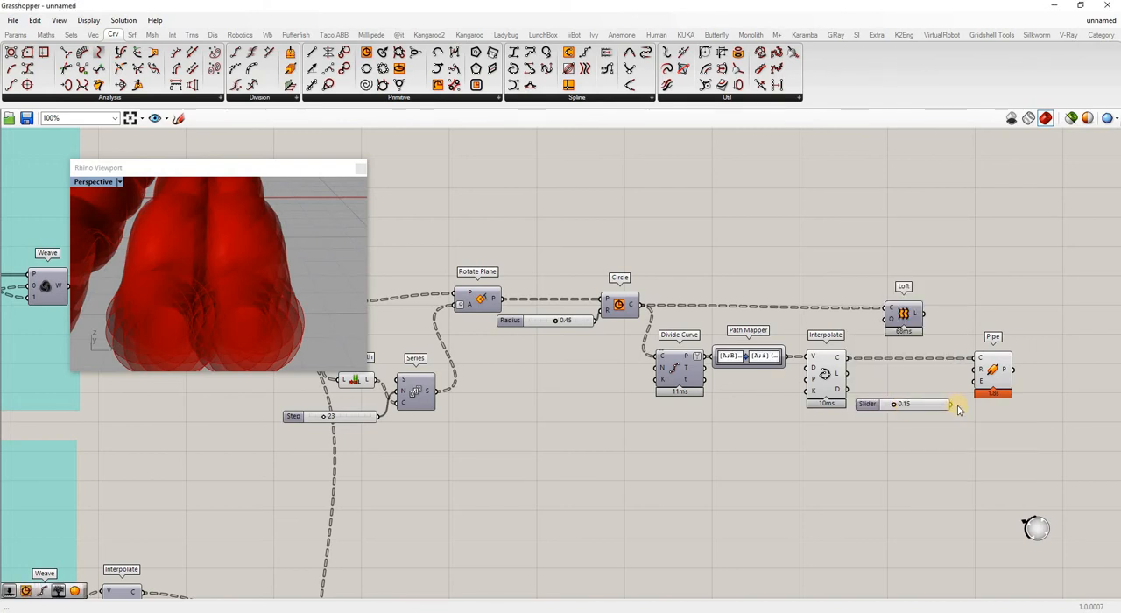
mouse_move(952, 406)
mouse_down()
mouse_move(979, 371)
mouse_move(967, 410)
mouse_up()
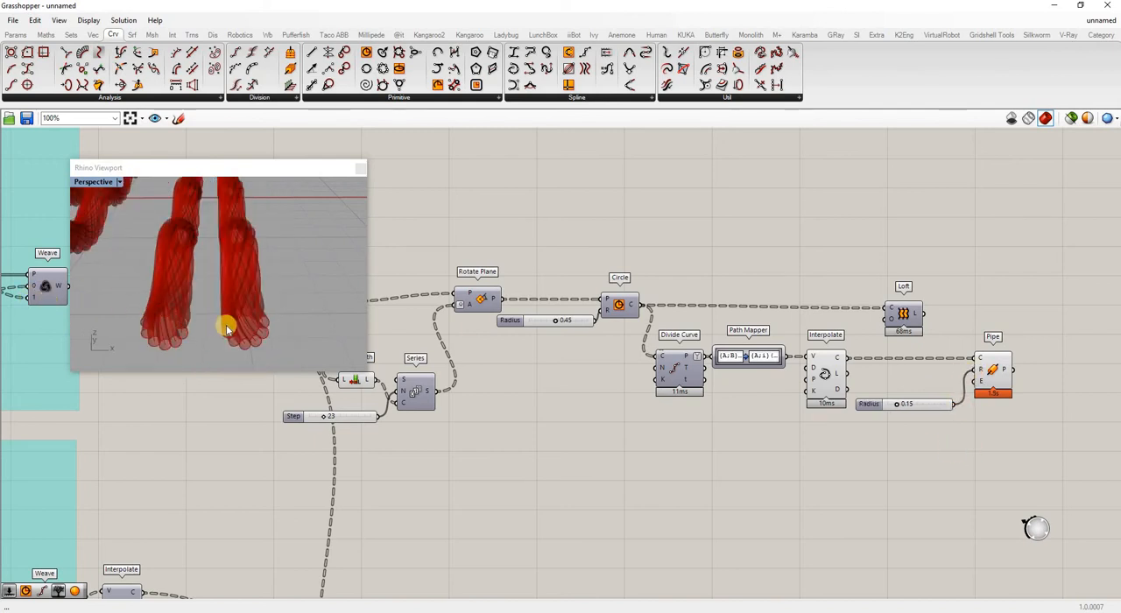
Give the Pipe round caps with a slider set to 2 on its Caps input, and align it under the Radius slider.
scroll(245, 321, up, 5)
scroll(249, 309, down, 3)
right_drag(261, 309, 274, 338)
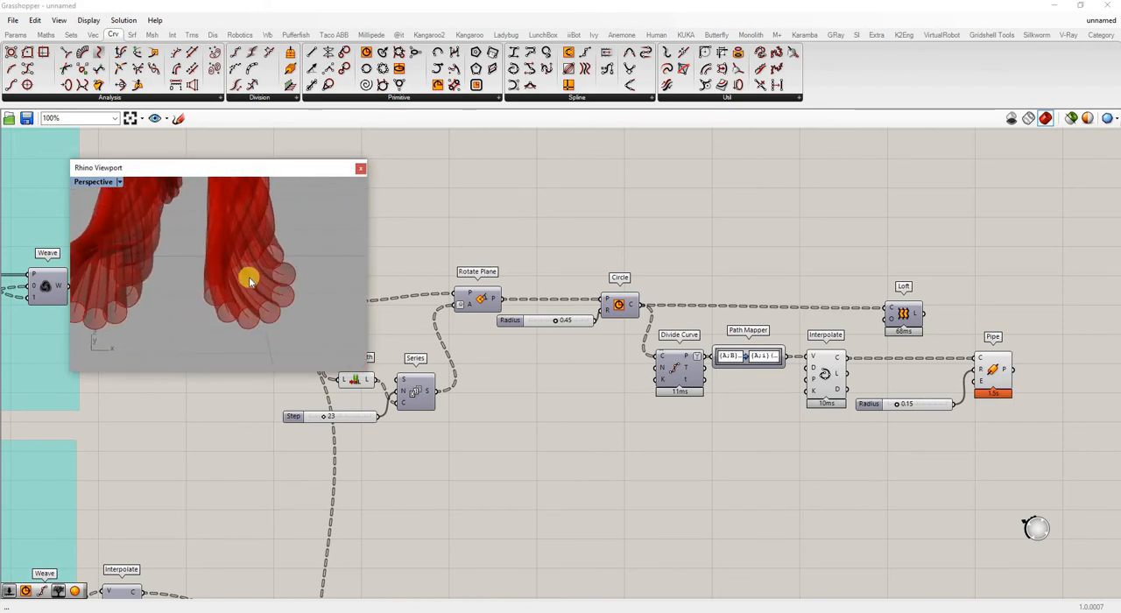
right_drag(252, 278, 290, 269)
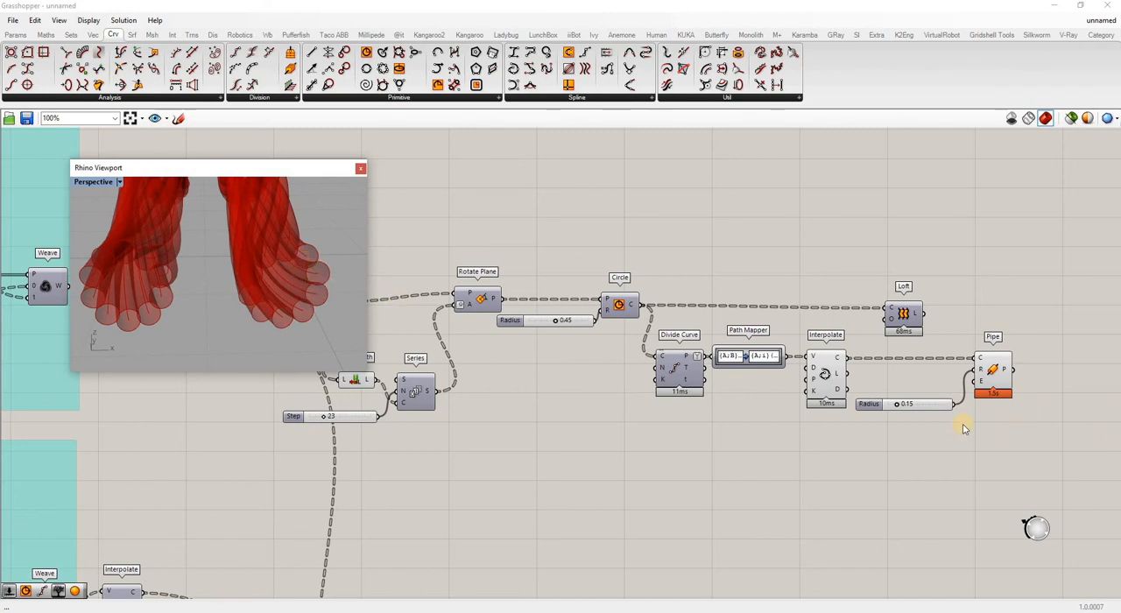
click(924, 442)
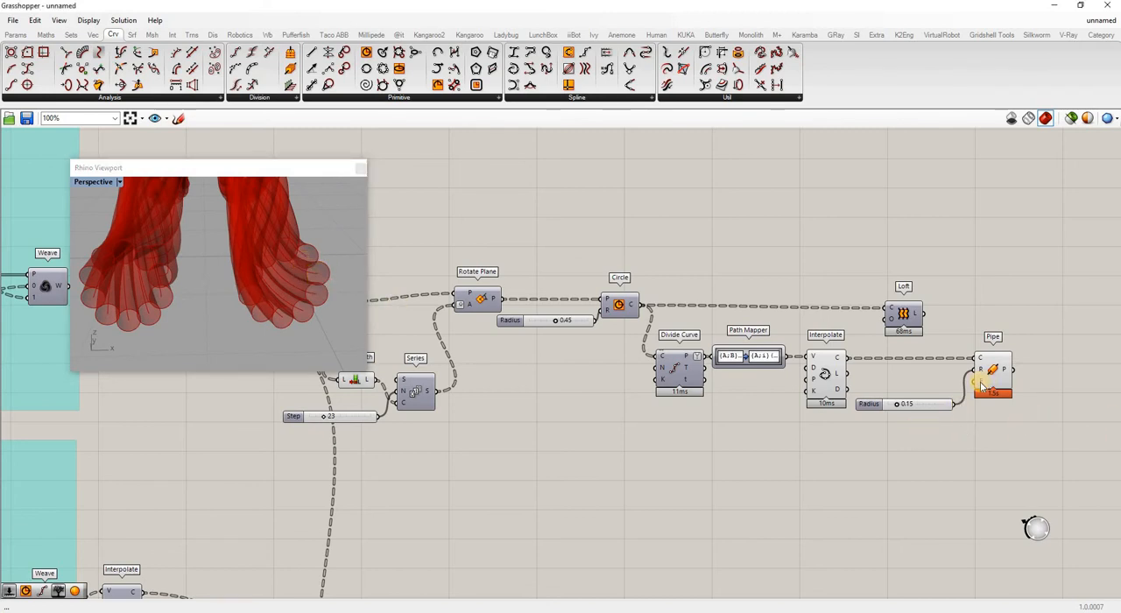
mouse_move(982, 386)
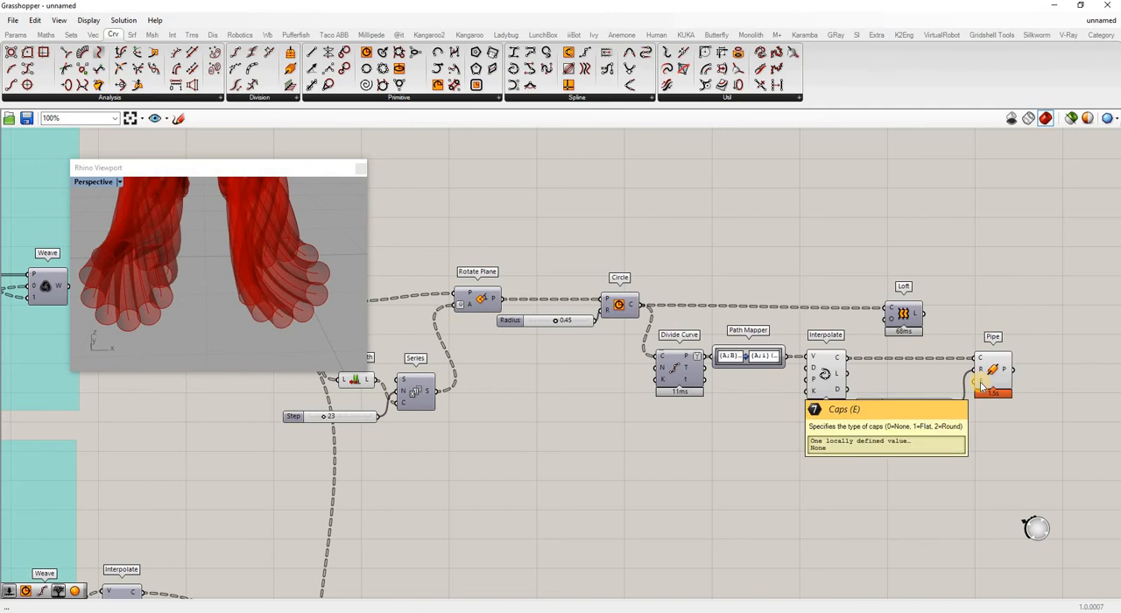
click(913, 439)
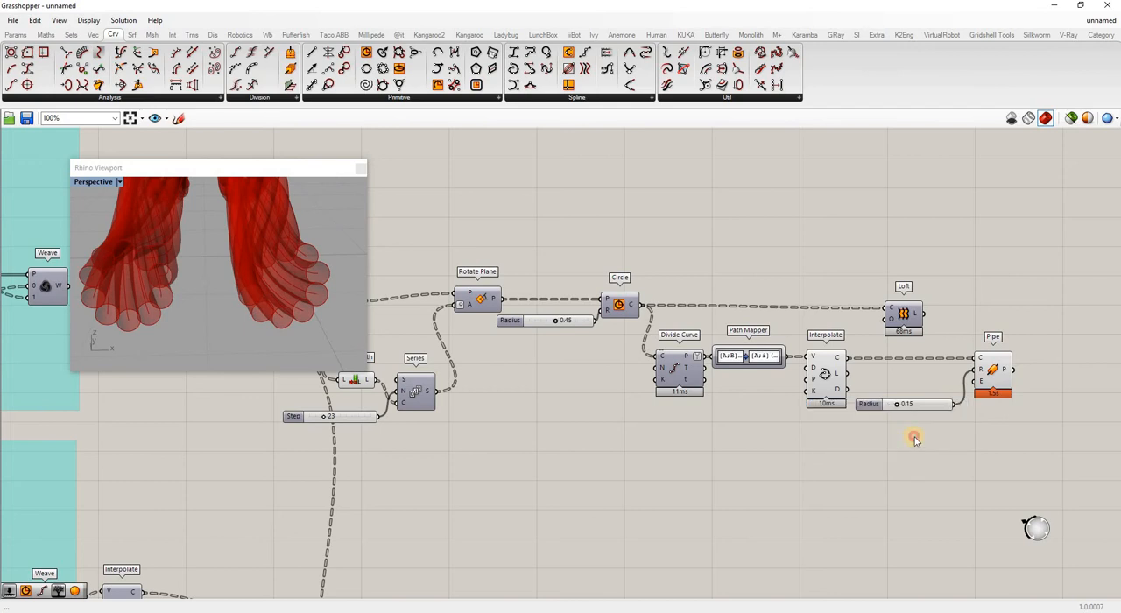
text(2)
key(Return)
drag(966, 437, 976, 382)
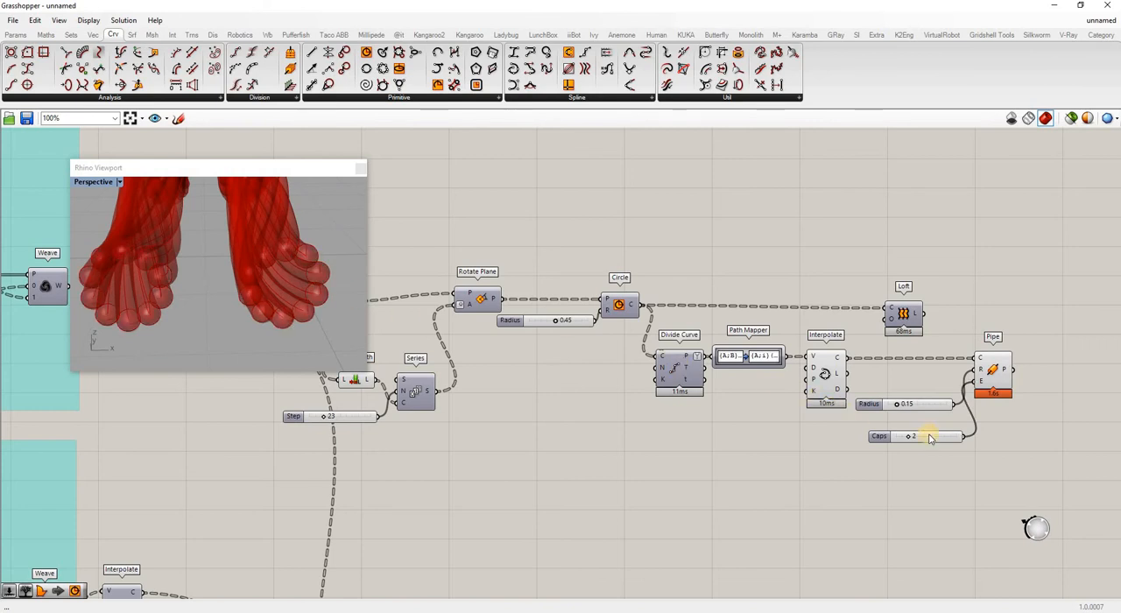
drag(921, 429, 911, 415)
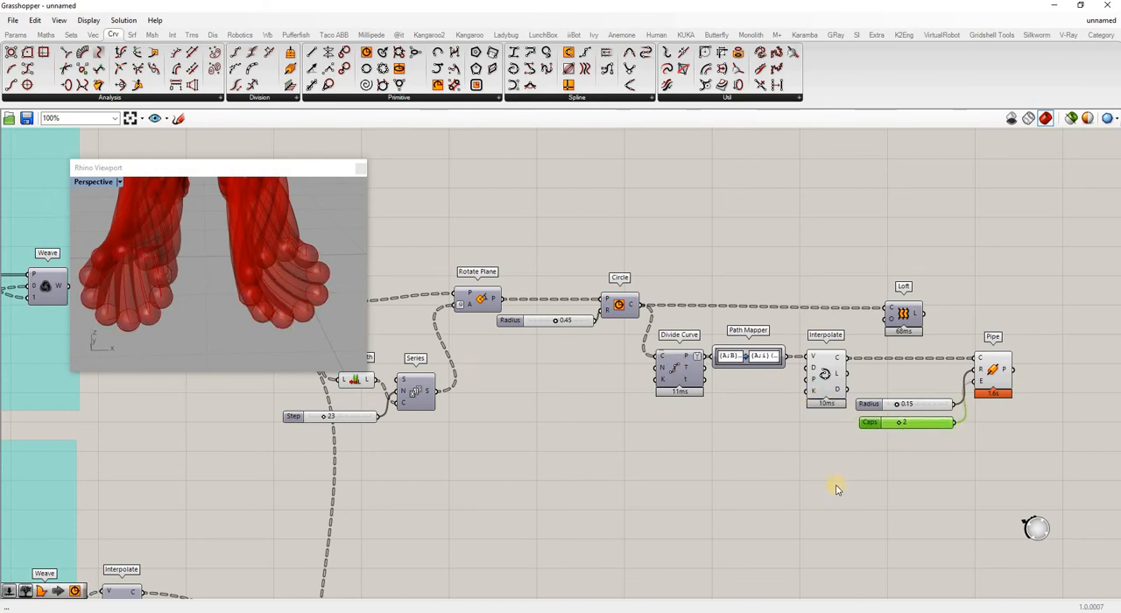
Add a Boundary Surfaces component above the Circle's output wire, leaving room beside it for another component.
scroll(1007, 436, down, 3)
scroll(831, 342, up, 1)
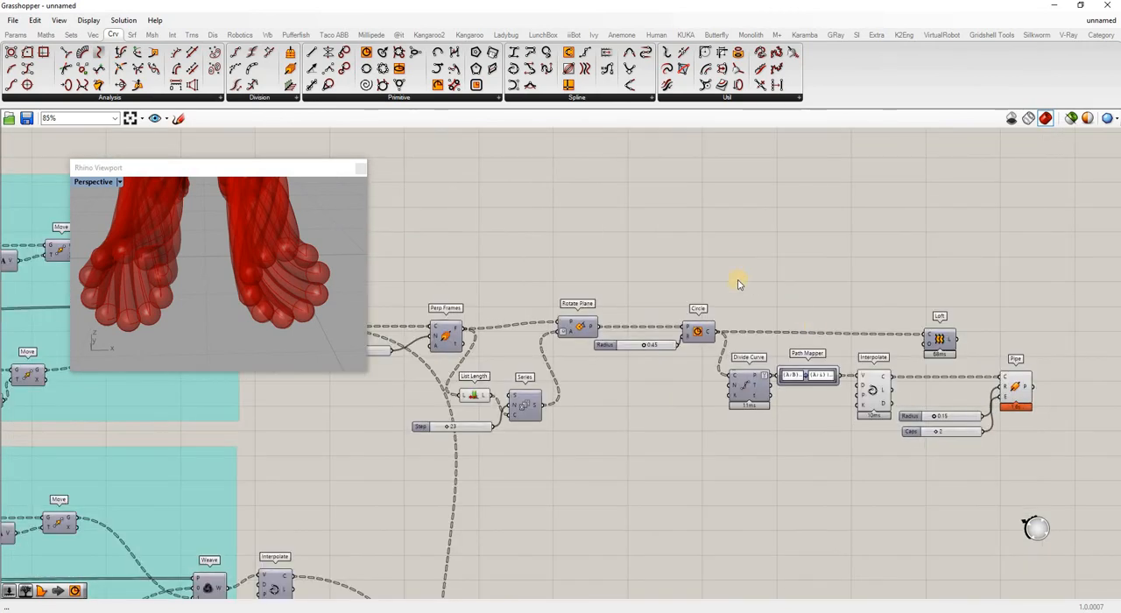
double_click(750, 278)
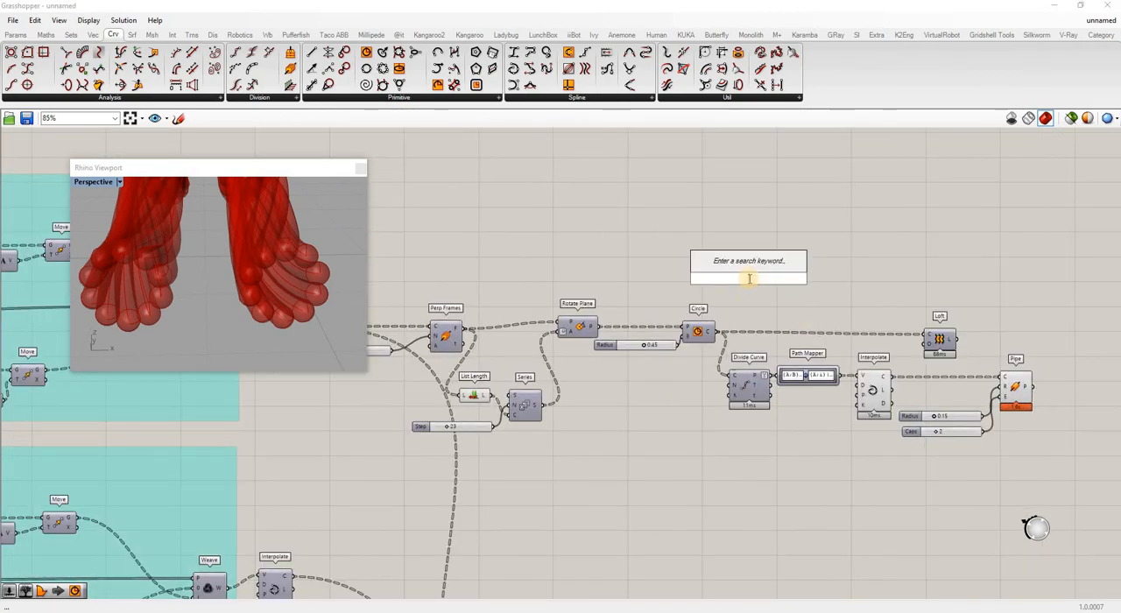
text(boundar)
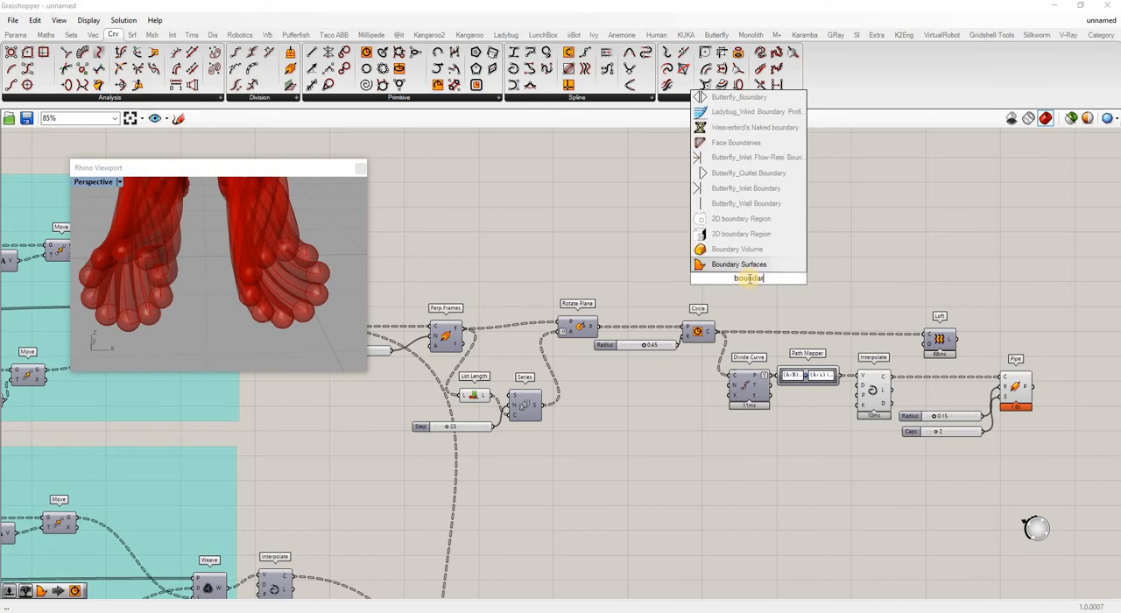
click(738, 265)
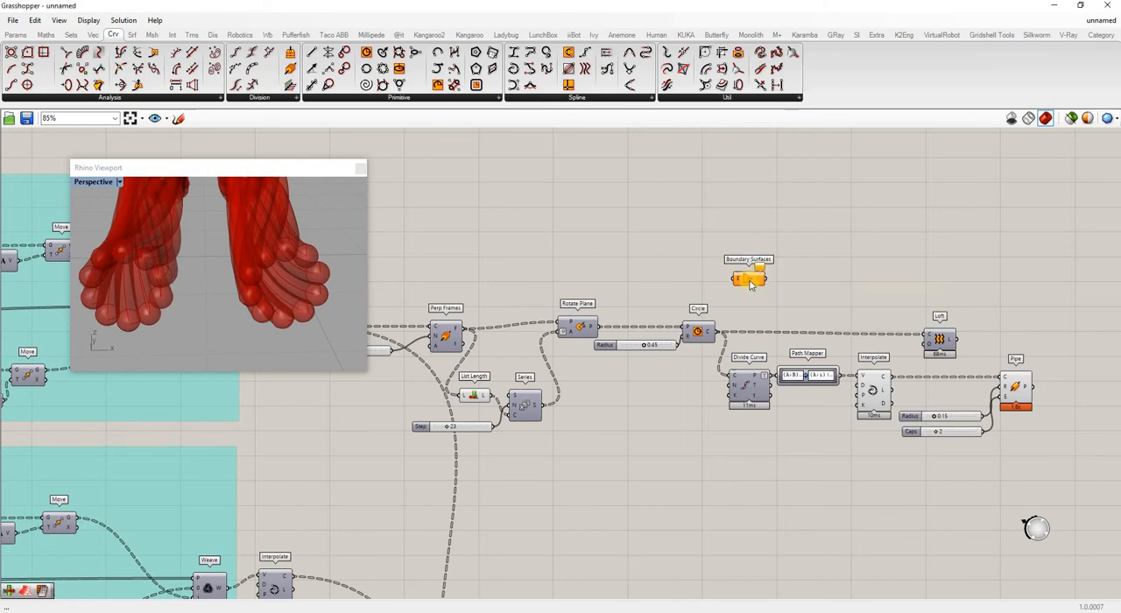
Add a List Item component before Boundary Surfaces and feed its List input from the Circle output.
click(699, 333)
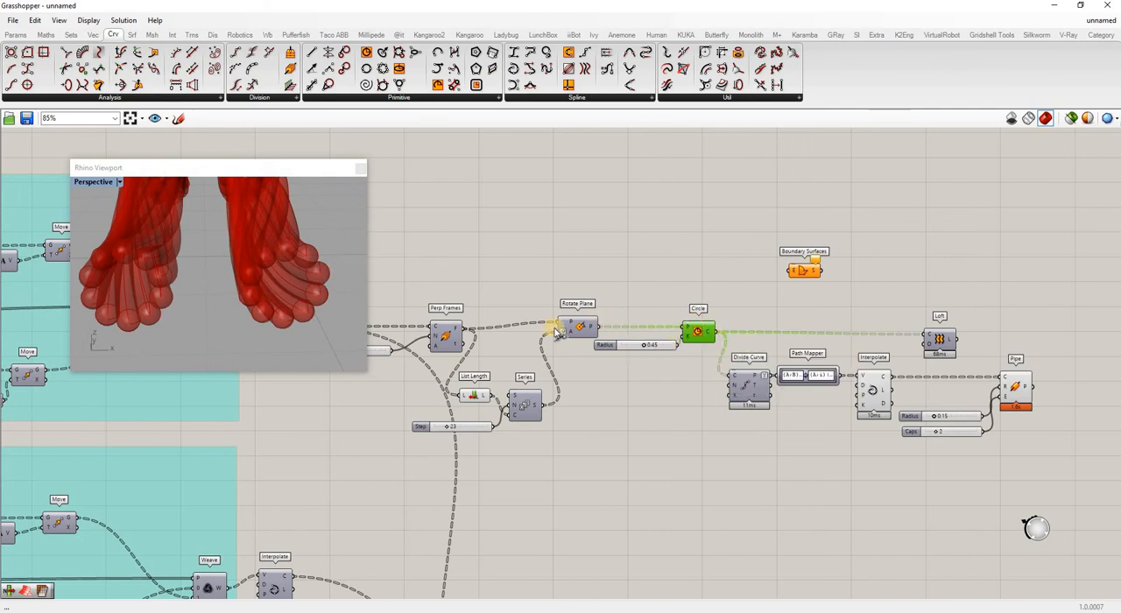
double_click(722, 291)
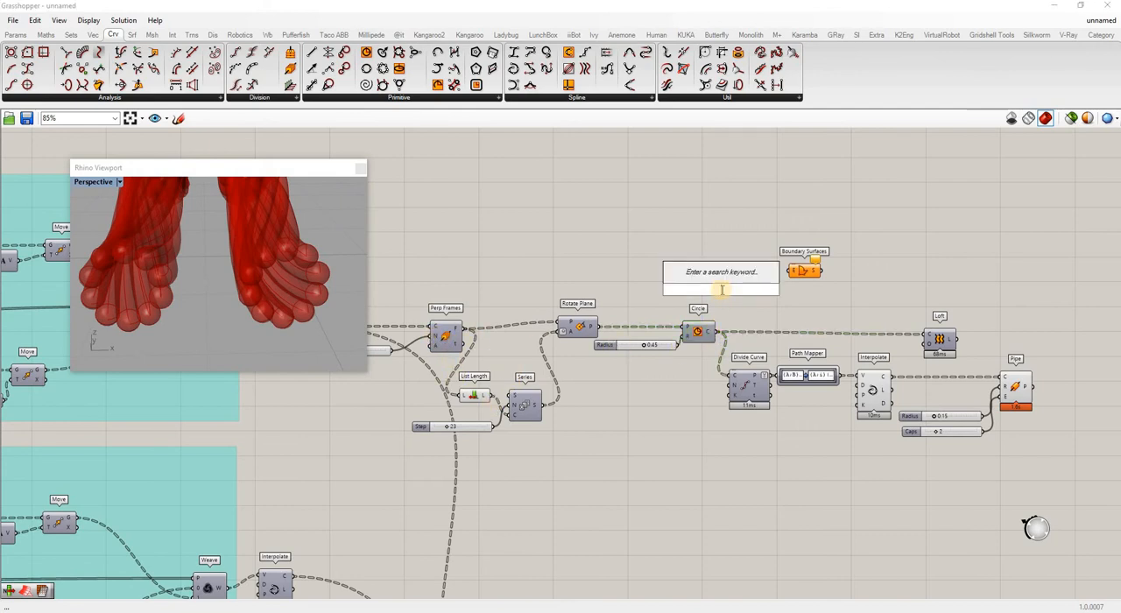
text(item)
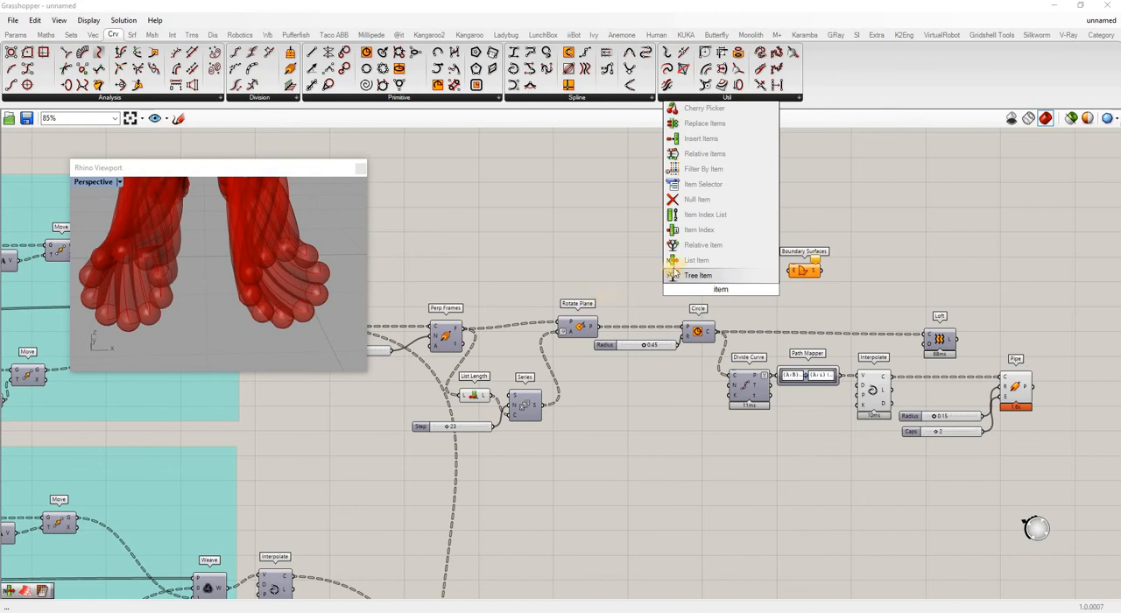
click(695, 262)
drag(718, 332, 744, 278)
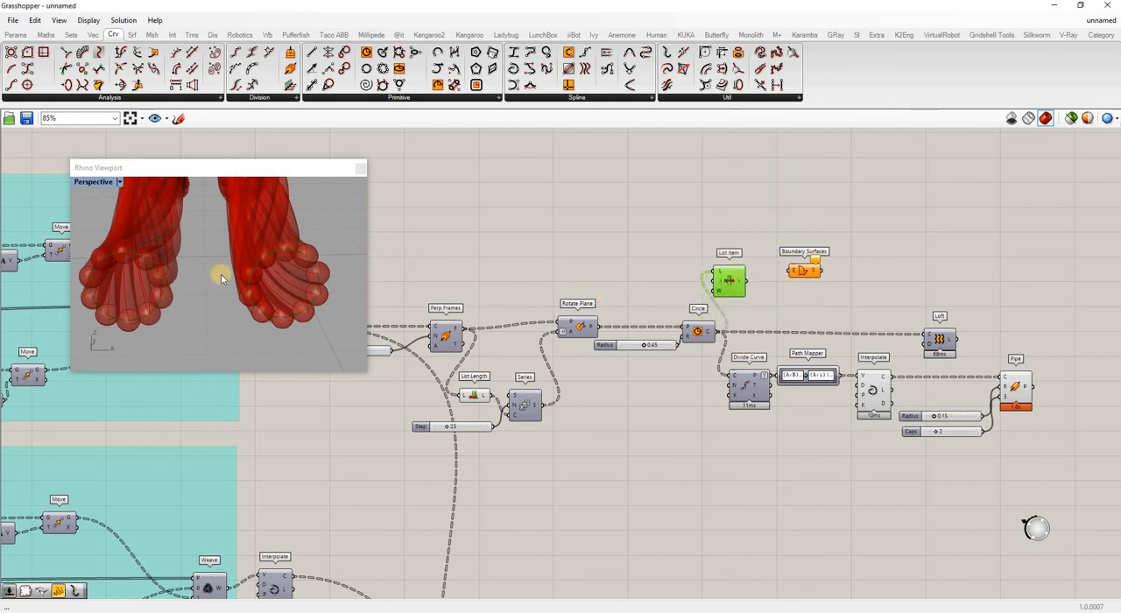
Add a second output, -1, to the List Item component so it also picks the last circle.
scroll(220, 273, down, 10)
scroll(239, 230, down, 4)
scroll(242, 290, up, 10)
shift+right_drag(248, 251, 351, 241)
scroll(250, 280, down, 5)
scroll(250, 277, down, 5)
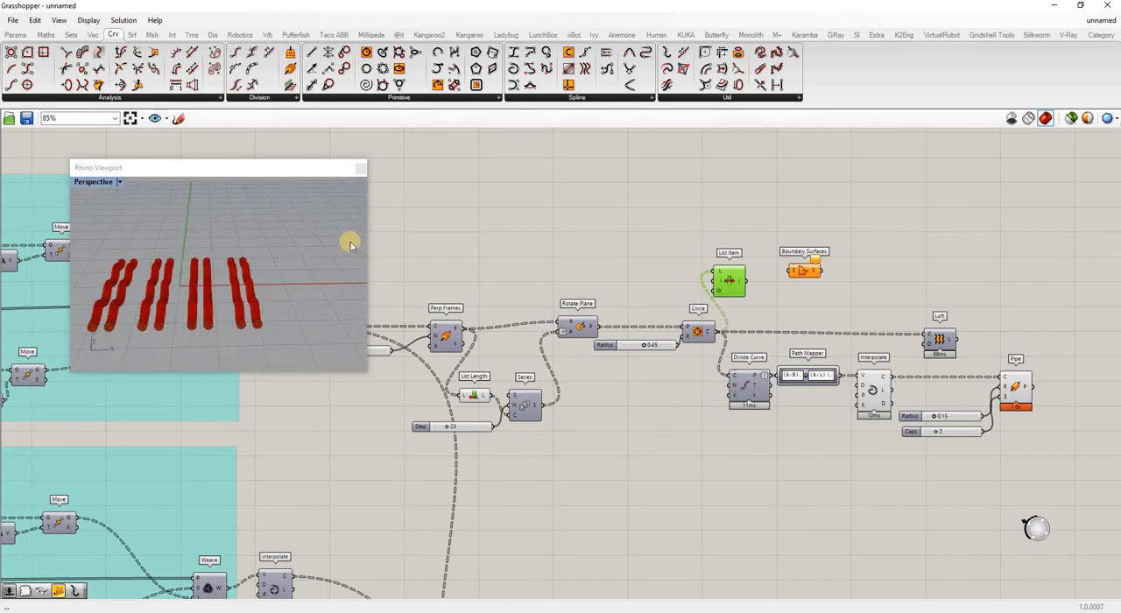
scroll(737, 272, up, 10)
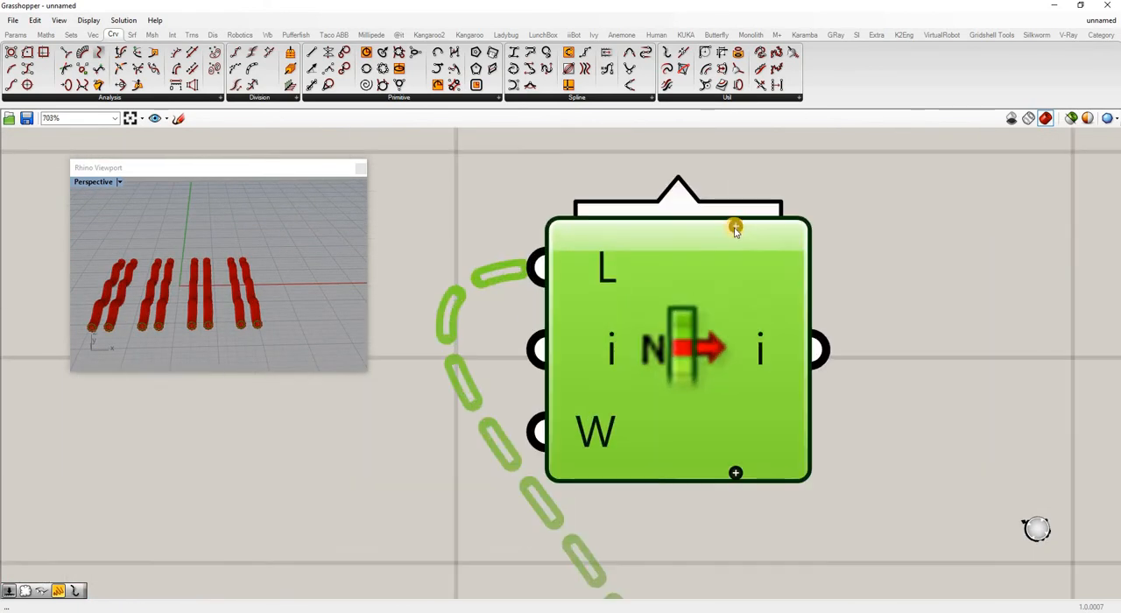
click(736, 228)
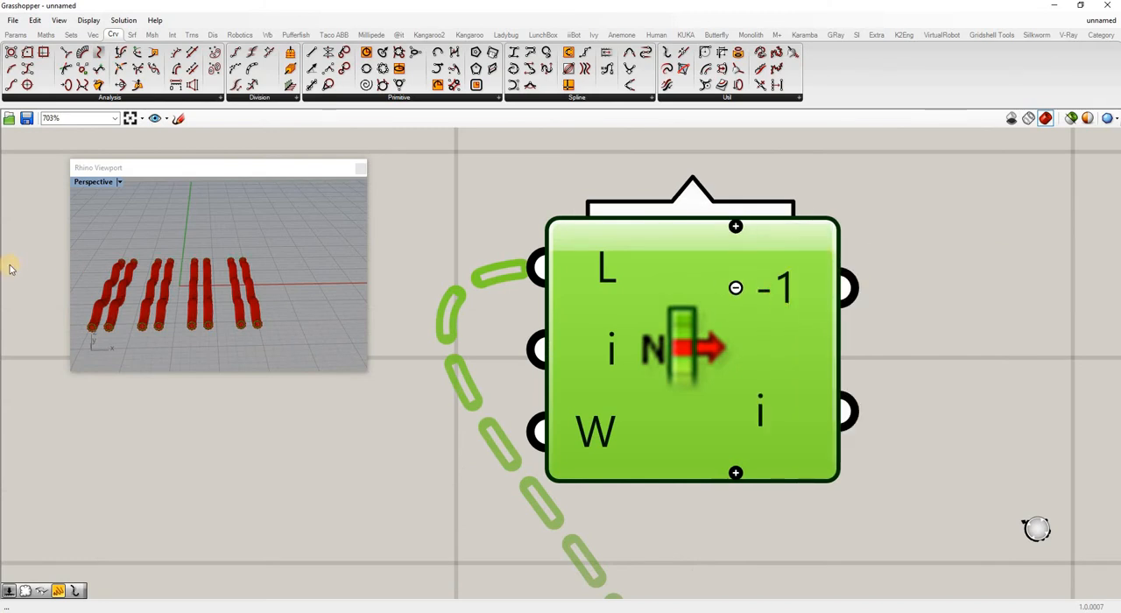
Connect both List Item outputs, -1 and i, to the Boundary Surfaces' Edges input and center that component beside them.
right_drag(253, 324, 205, 251)
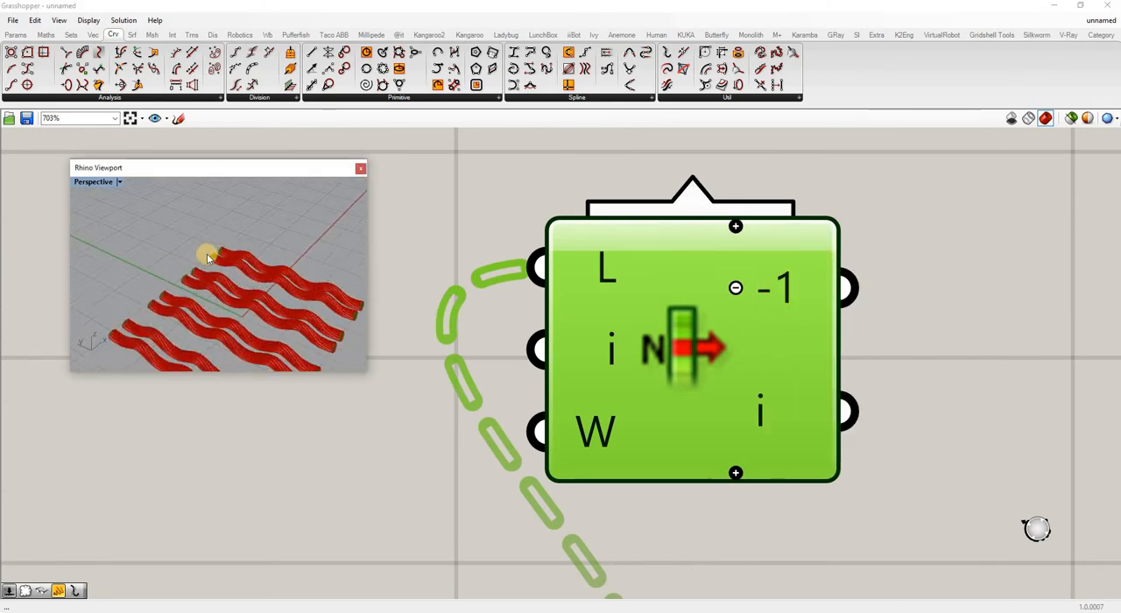
scroll(172, 252, up, 4)
scroll(303, 246, down, 5)
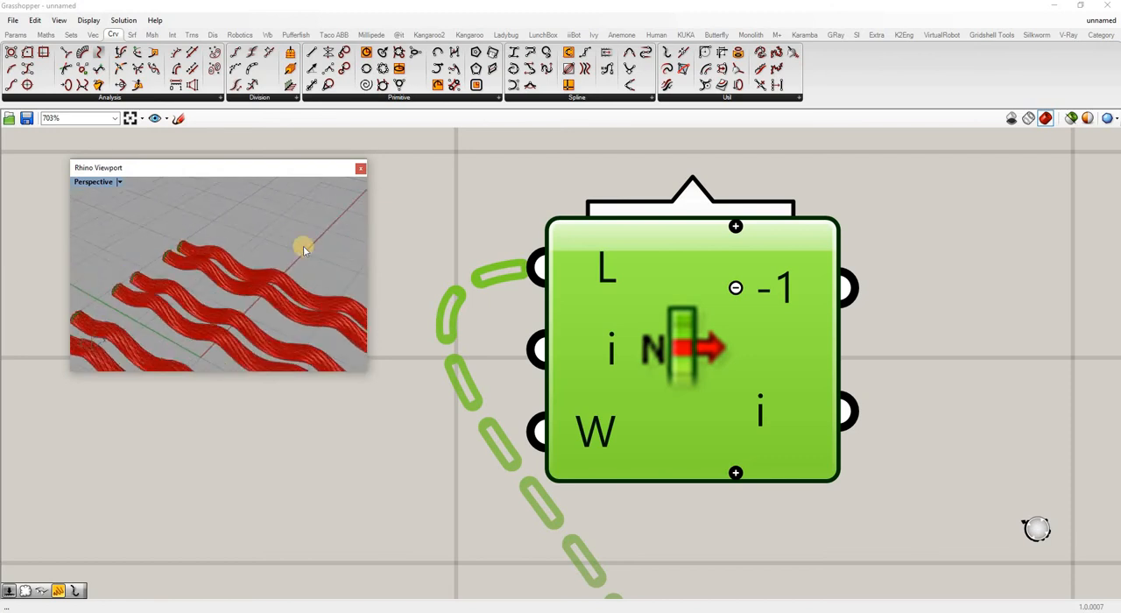
scroll(459, 252, down, 4)
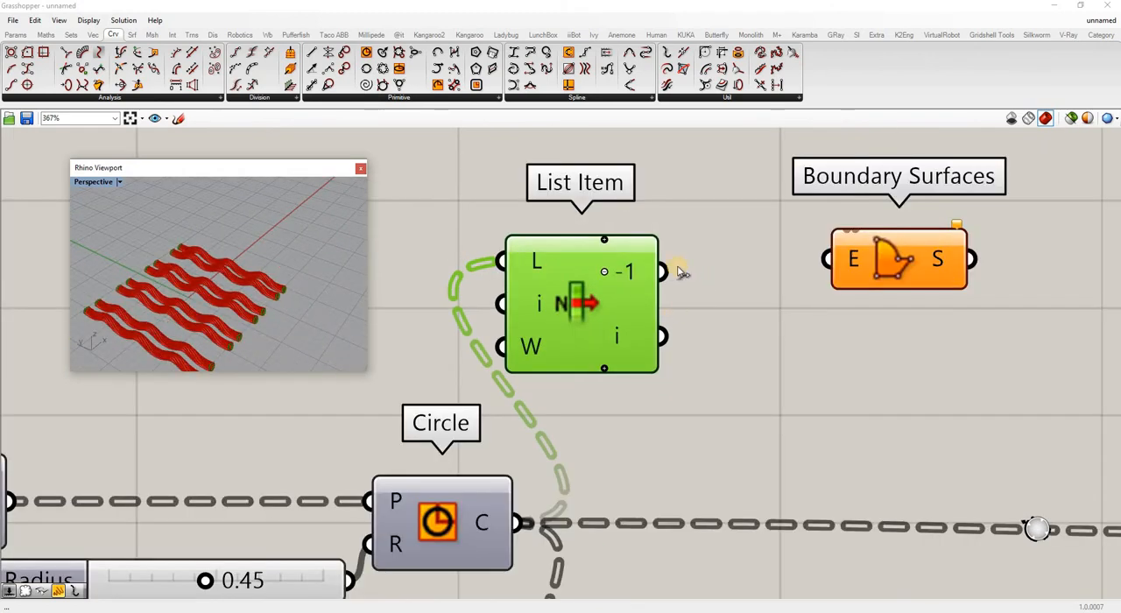
drag(826, 258, 664, 273)
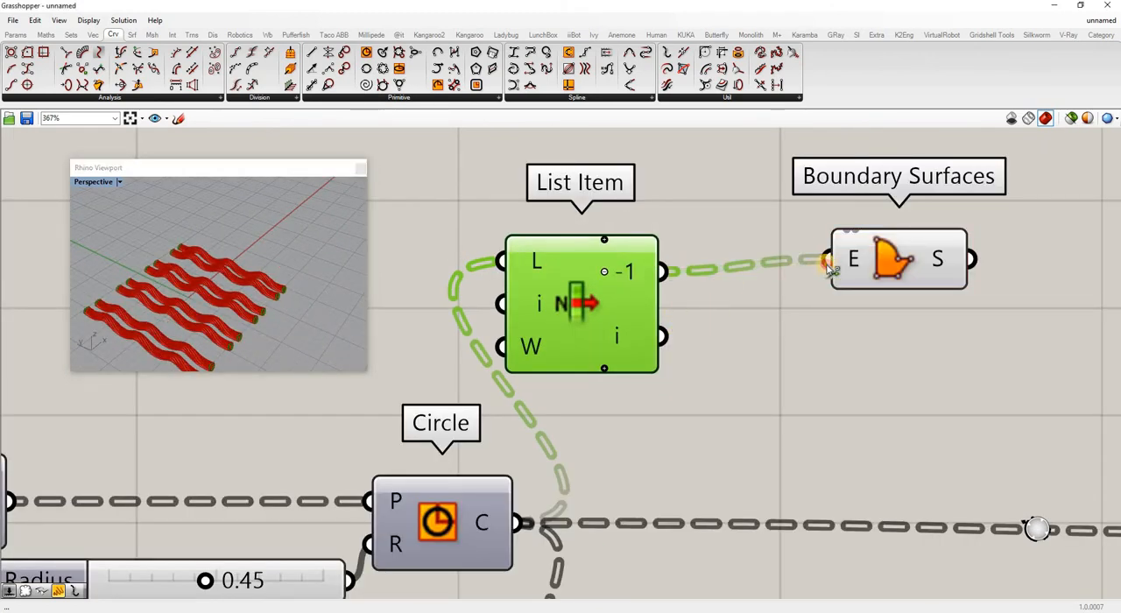
shift+drag(826, 262, 664, 336)
click(796, 344)
drag(899, 288, 900, 319)
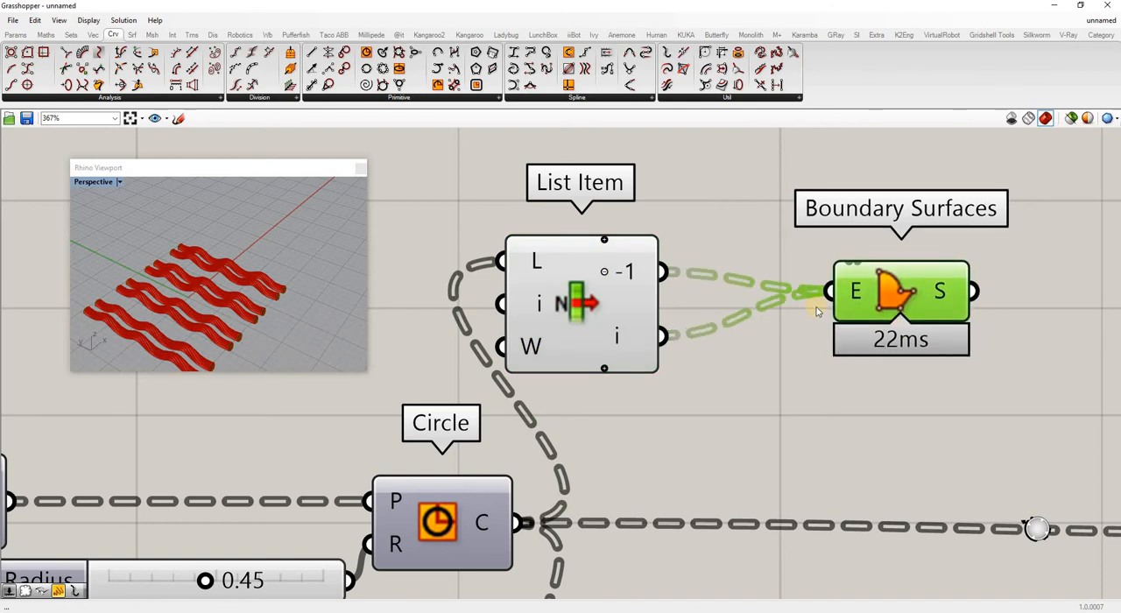
drag(816, 311, 791, 326)
Add a Populate Geometry component after Boundary Surfaces and feed its Geometry input from the surface output.
scroll(286, 309, up, 6)
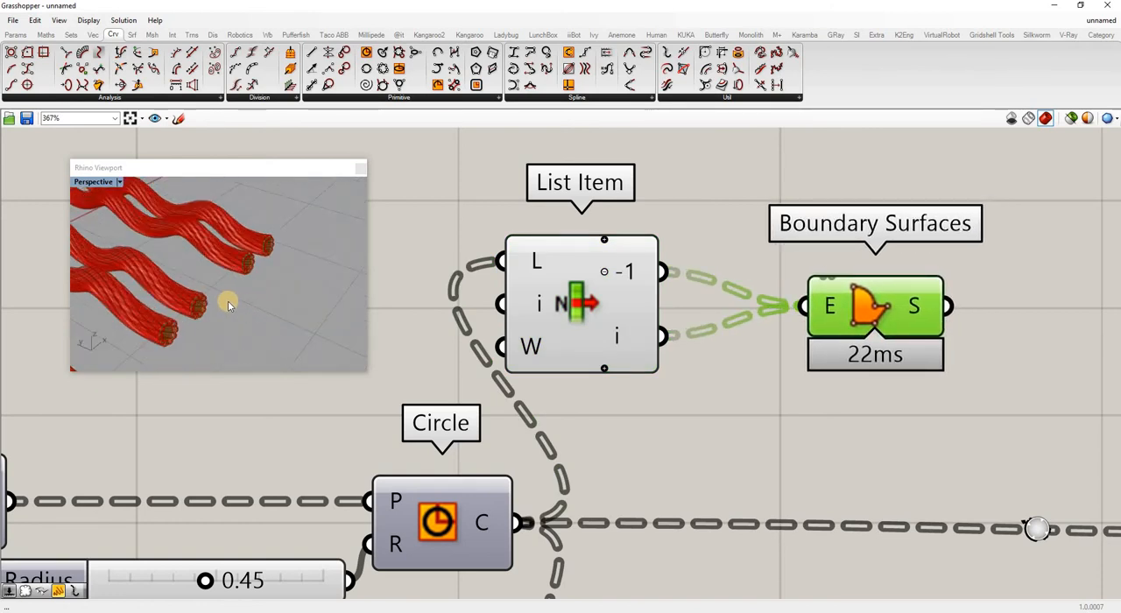
scroll(173, 301, up, 3)
scroll(175, 307, down, 3)
scroll(184, 310, up, 3)
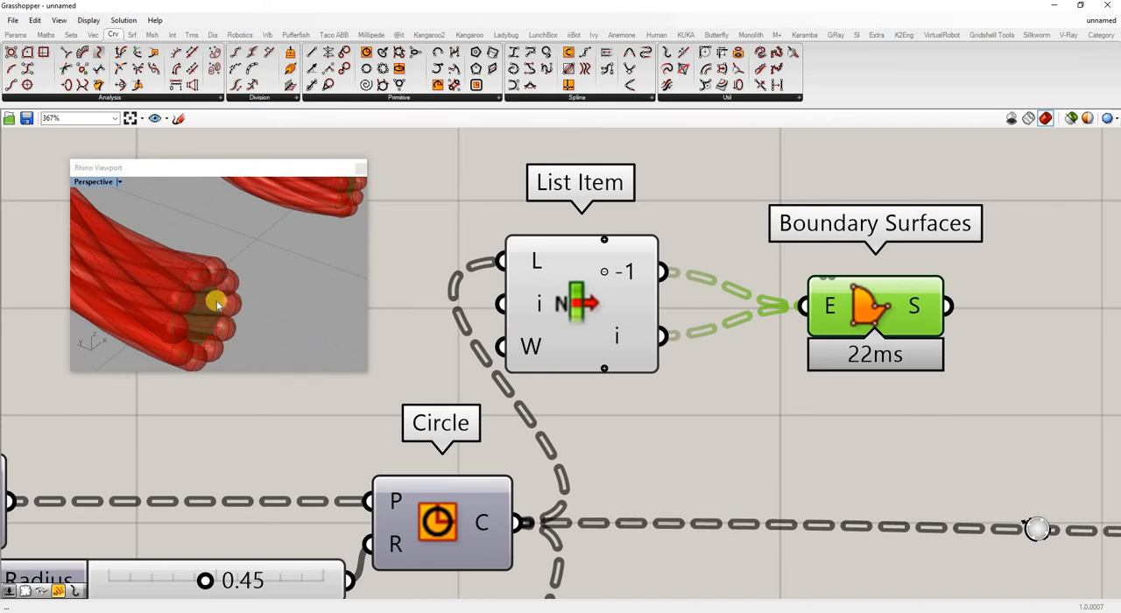
click(736, 444)
scroll(665, 333, down, 4)
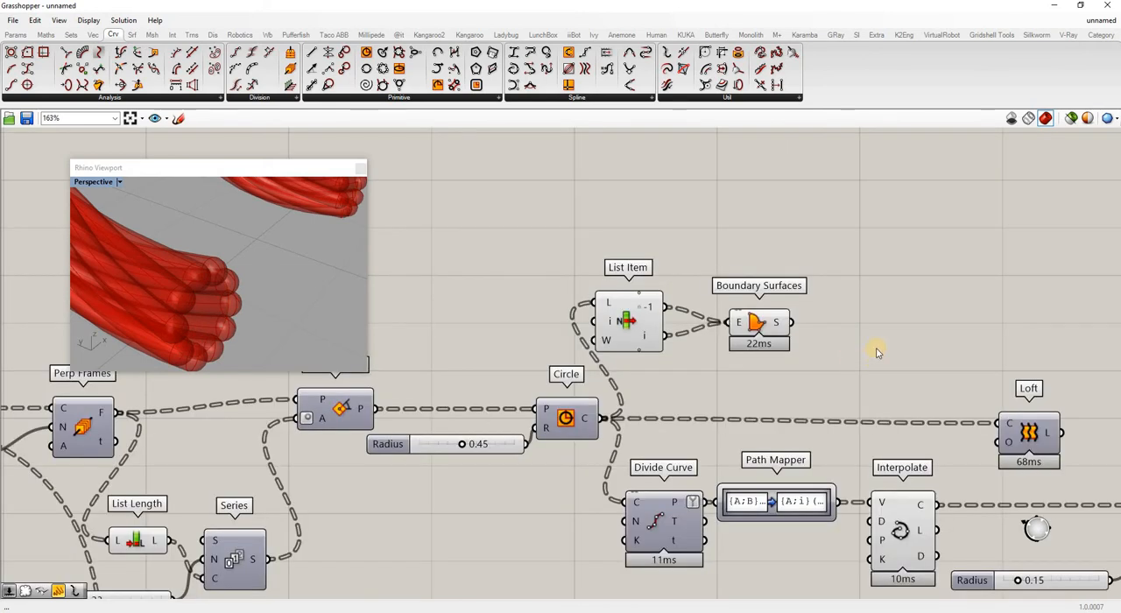
double_click(865, 319)
text(pop)
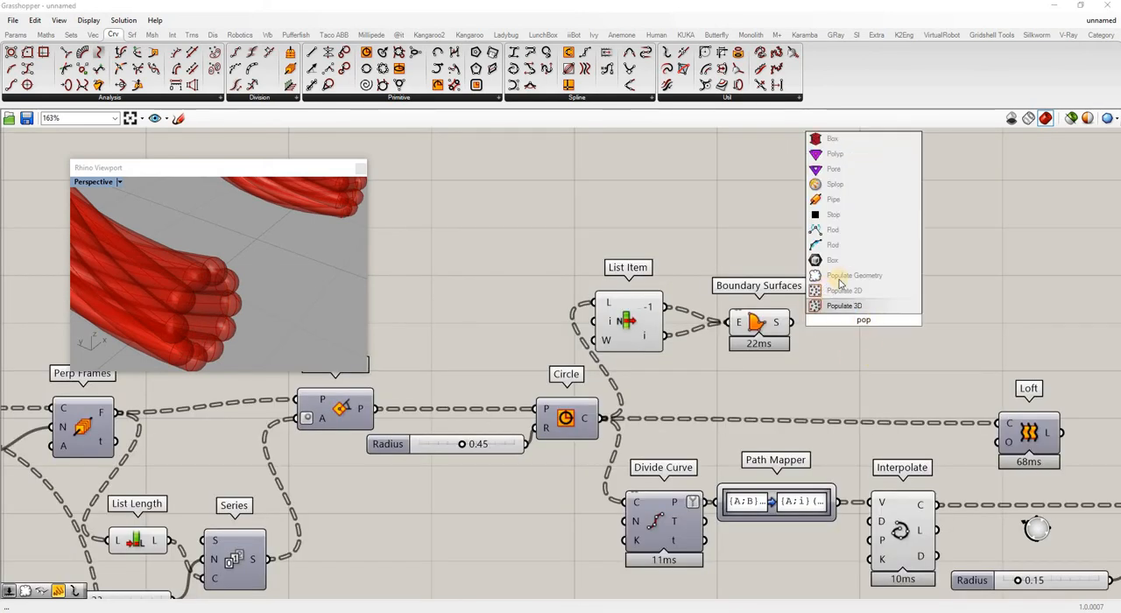
click(841, 280)
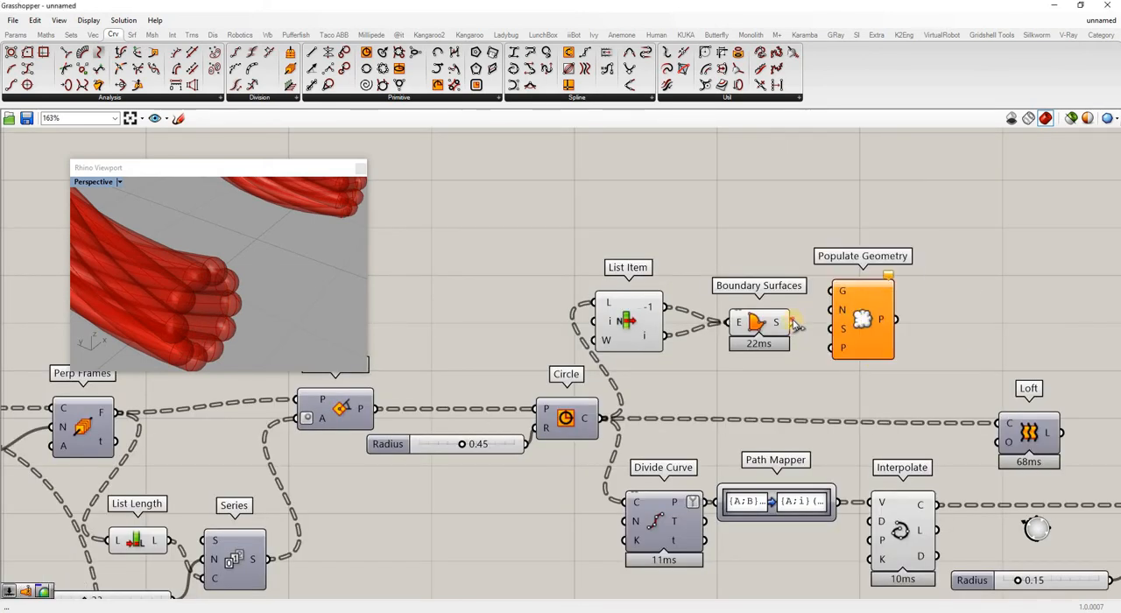
drag(794, 323, 907, 326)
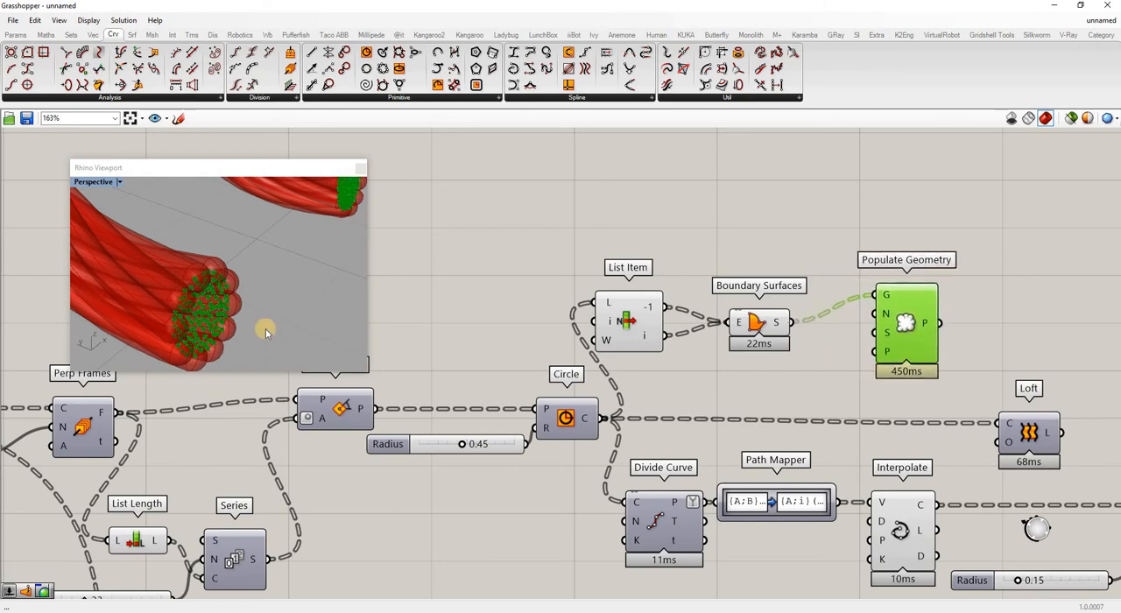
Add a number slider set to 10 and connect it to Populate Geometry's Count input.
double_click(811, 372)
text(5)
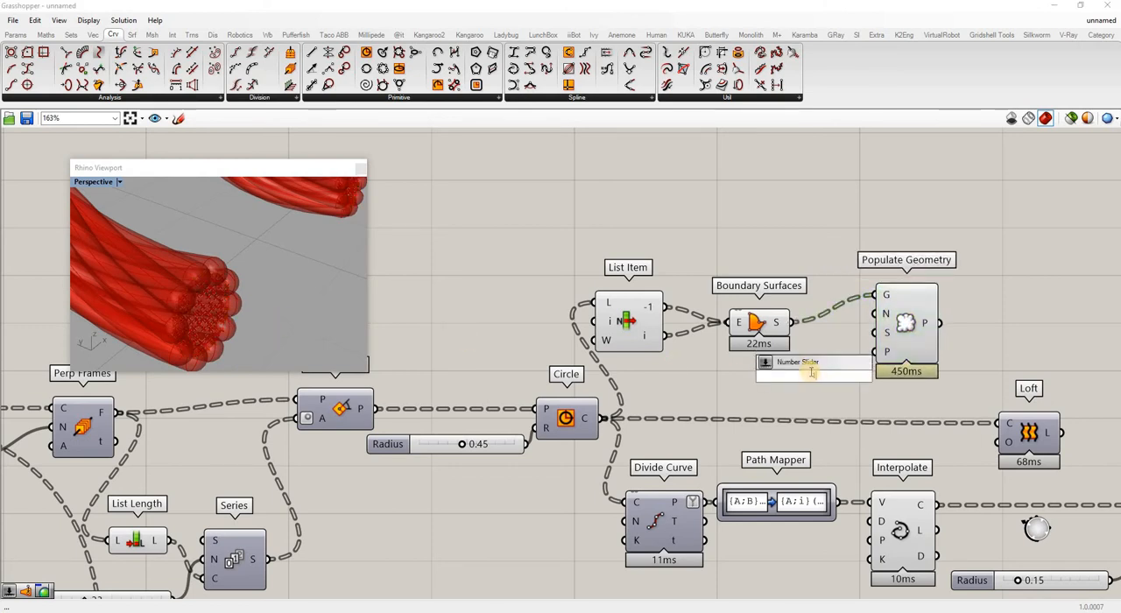
text(0)
key(Return)
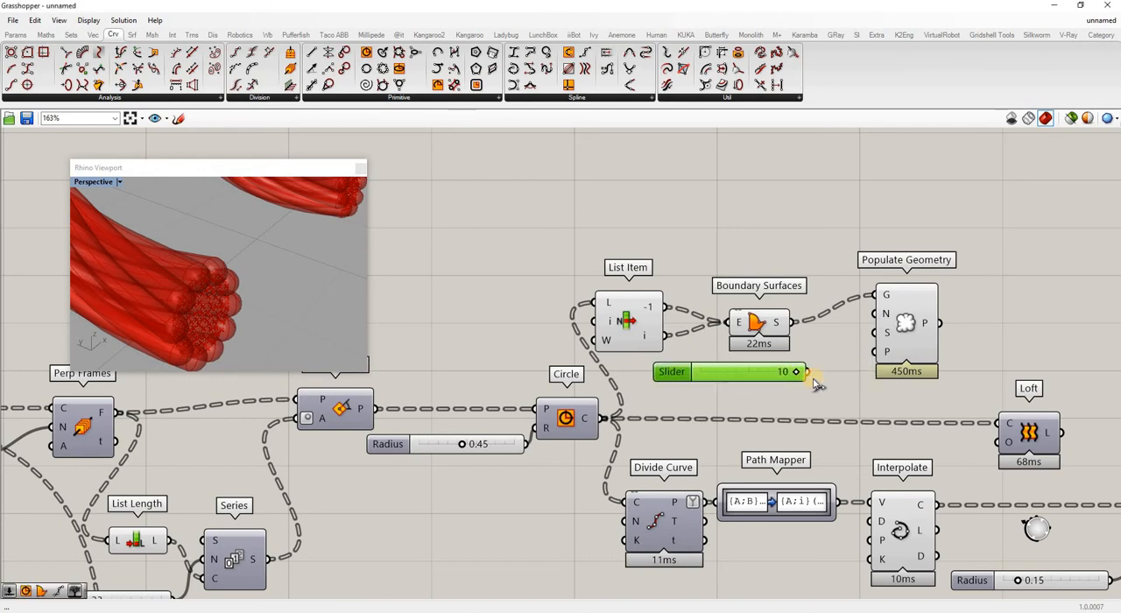
drag(876, 314, 807, 372)
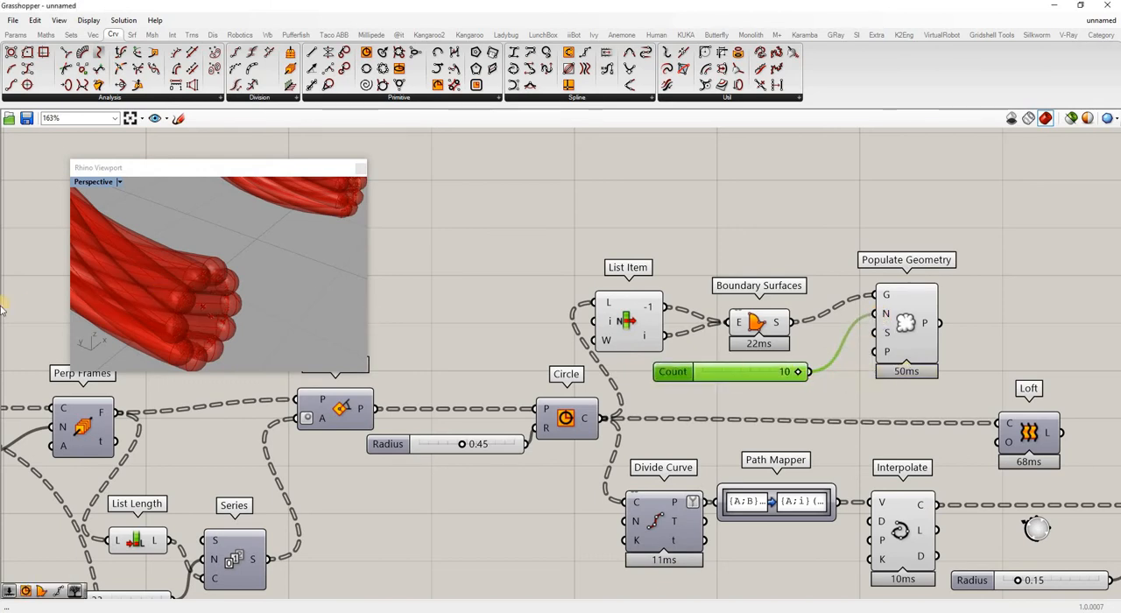
Raise the Count slider's maximum to 15 and set its value to 15.
right_drag(115, 314, 271, 317)
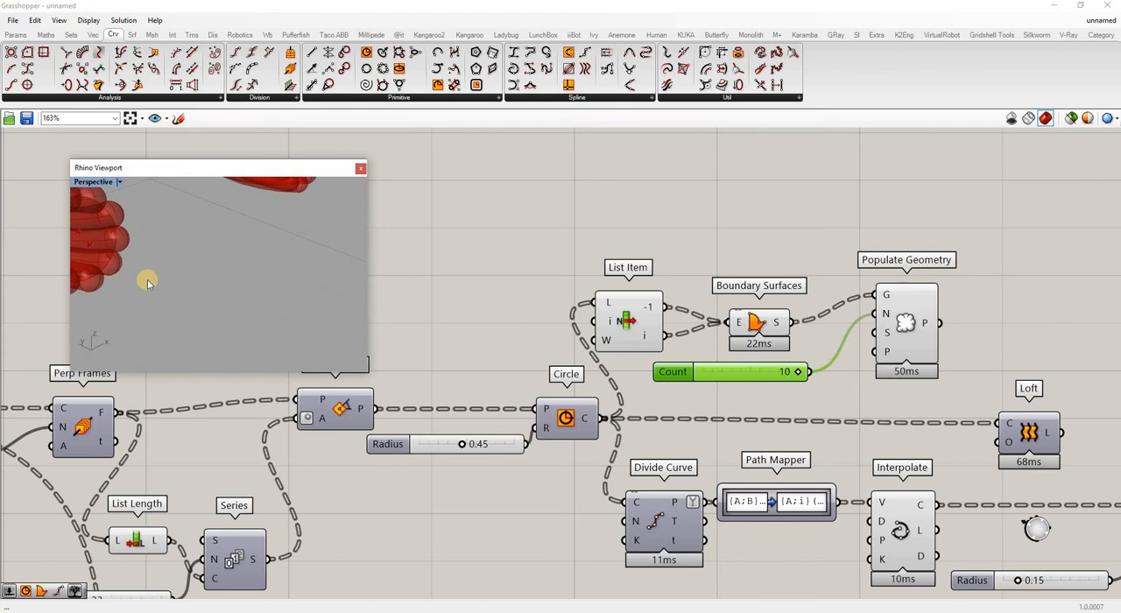
shift+right_drag(147, 284, 197, 284)
scroll(192, 286, up, 5)
scroll(218, 292, down, 5)
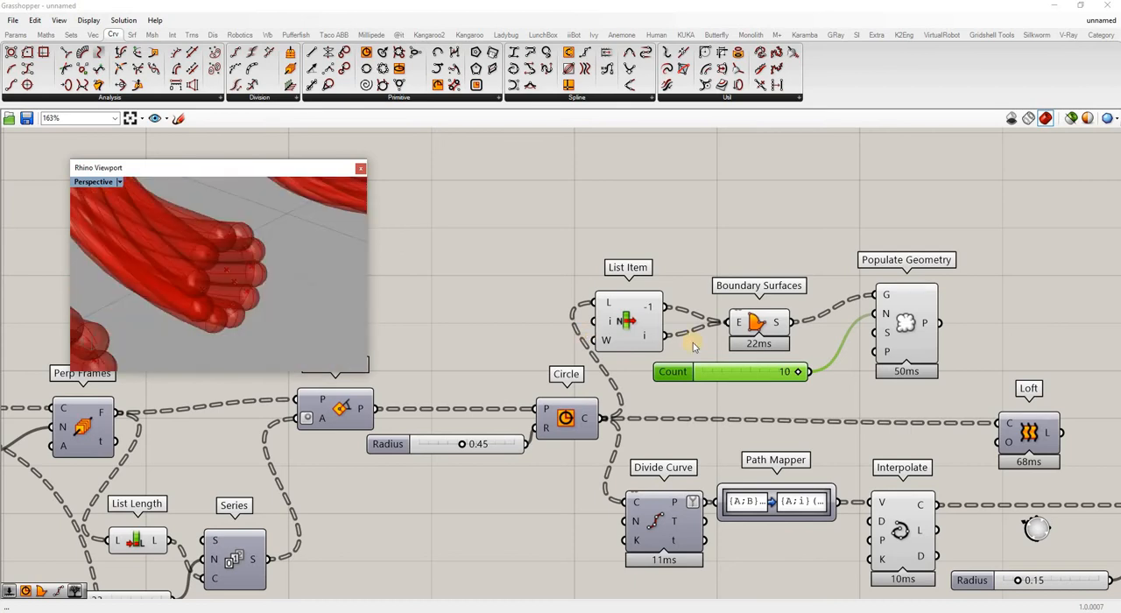
right_click(751, 372)
click(767, 429)
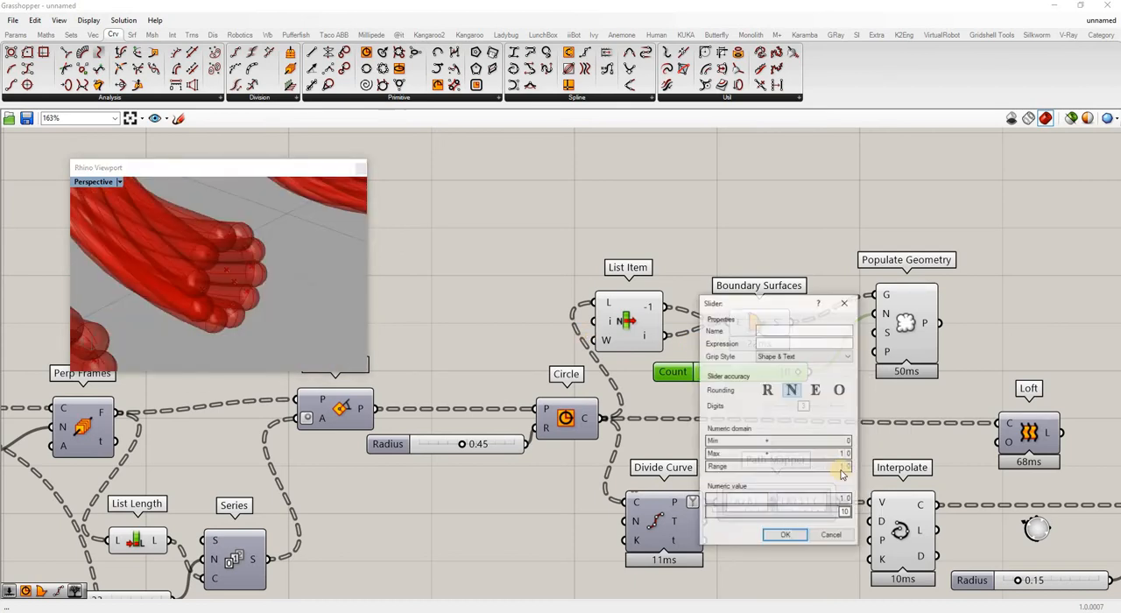
drag(854, 453, 858, 392)
drag(803, 515, 844, 513)
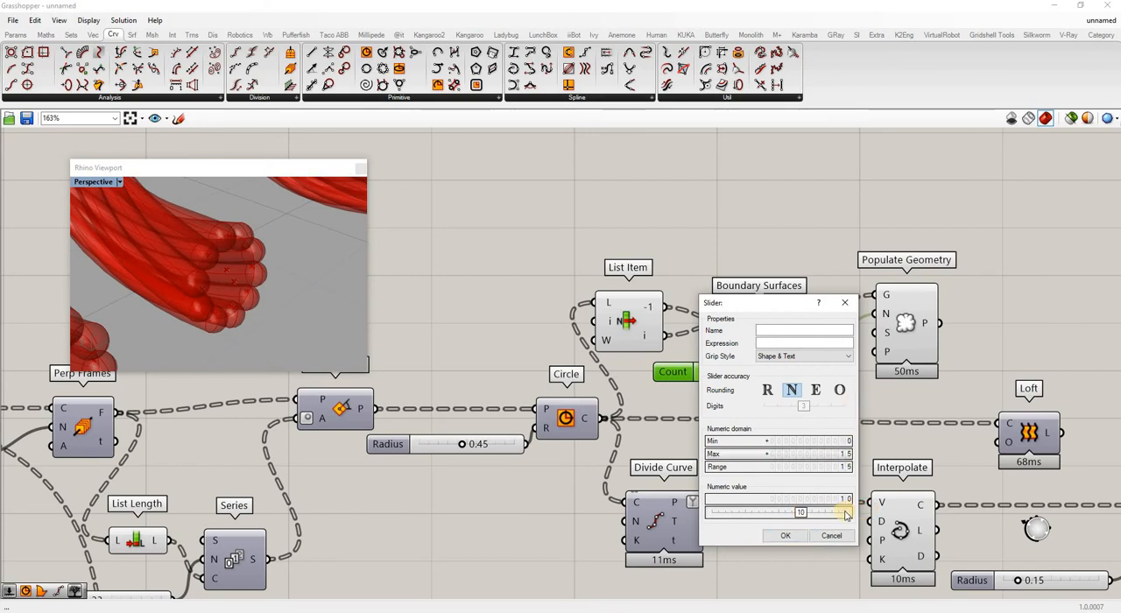
click(784, 535)
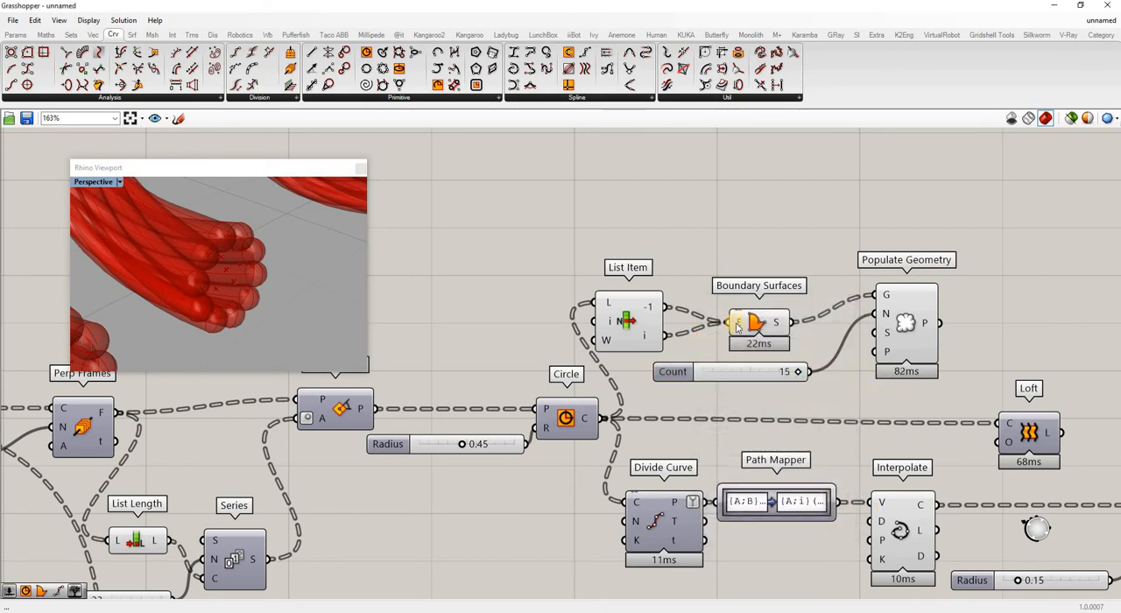
Turn off the preview of the Boundary Surfaces and List Item components.
scroll(692, 341, down, 2)
right_click(737, 324)
click(750, 254)
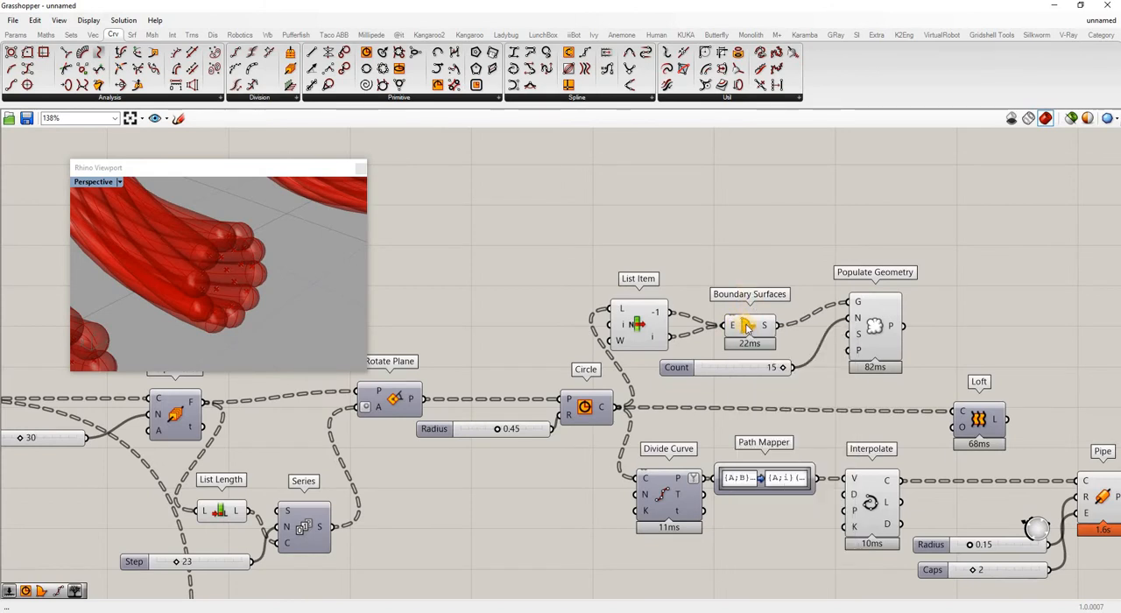
right_click(748, 324)
click(786, 344)
right_click(635, 324)
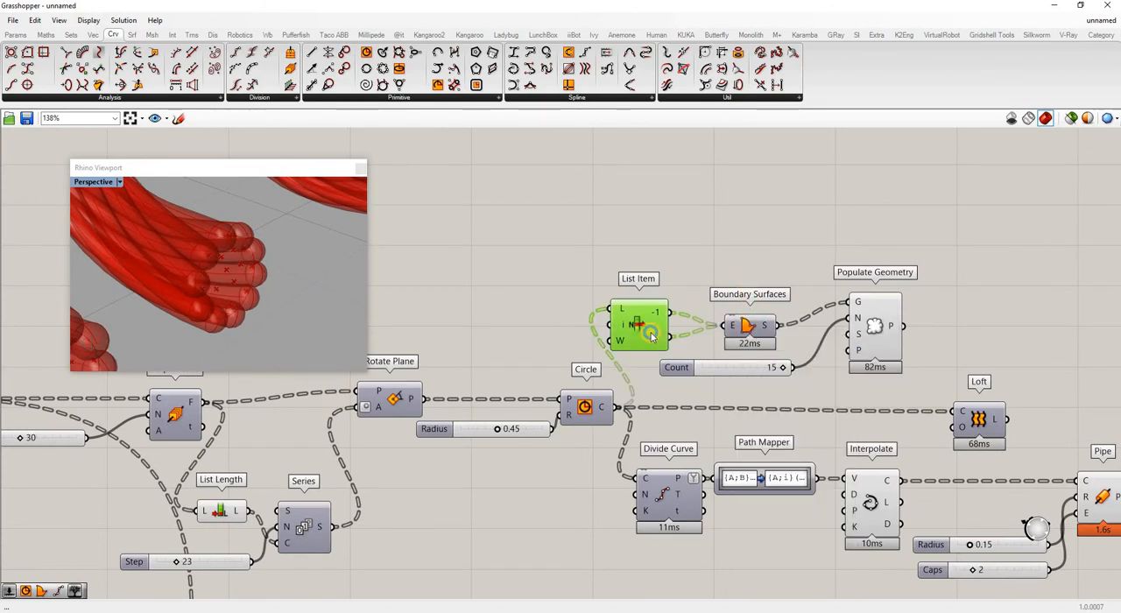
click(668, 347)
click(697, 244)
Add a Sphere component based on the Populate Geometry points and drive its radius with the 0.15 Radius slider.
scroll(701, 249, down, 3)
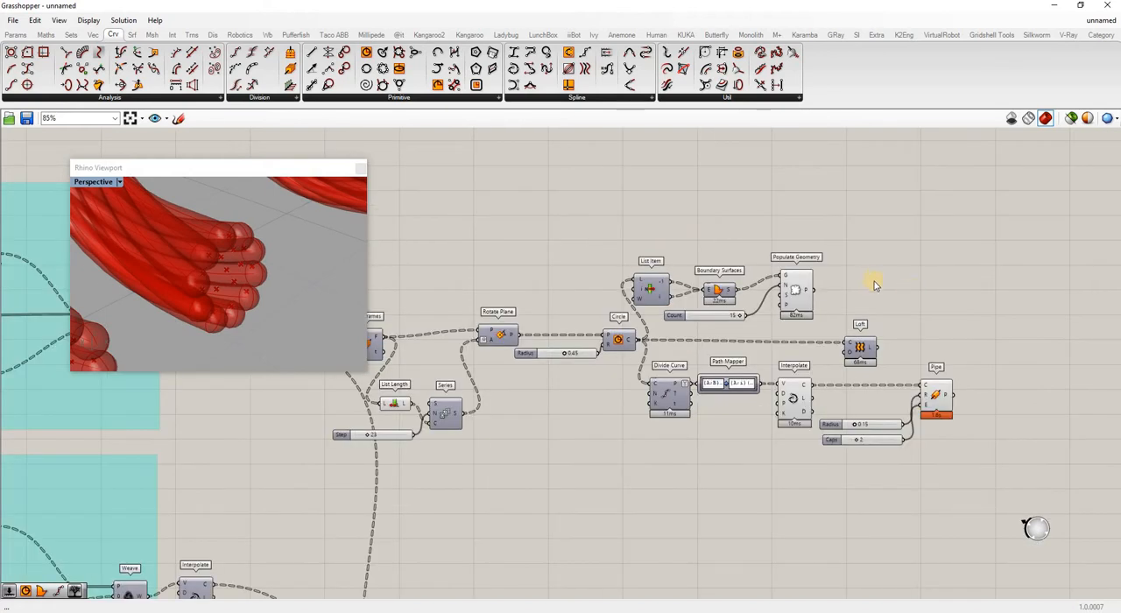
double_click(868, 278)
text(s)
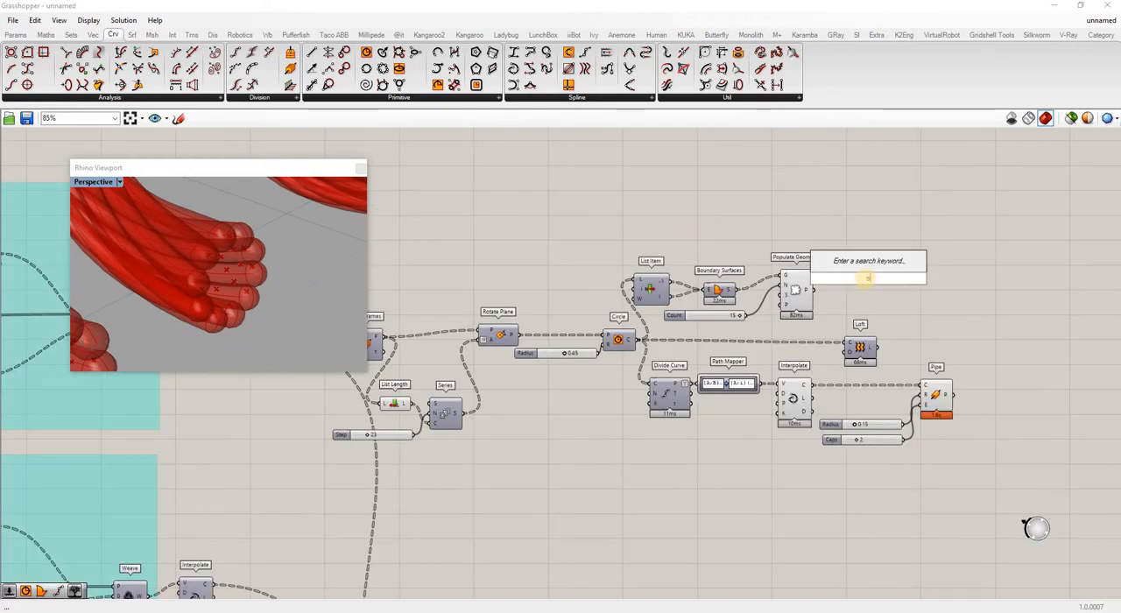
text(phere)
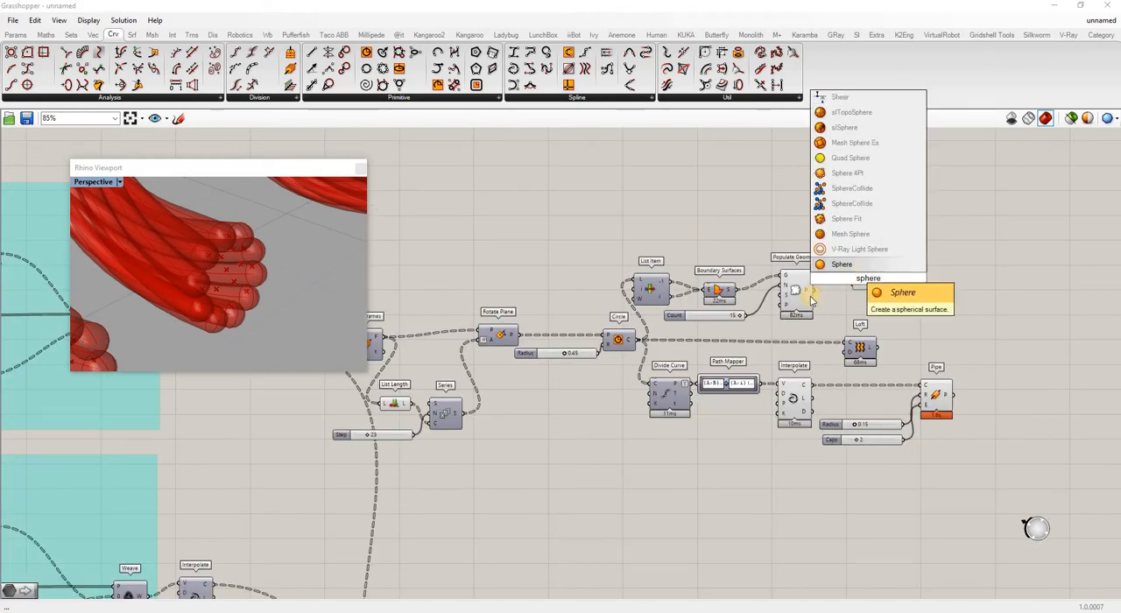
key(Return)
drag(814, 290, 855, 274)
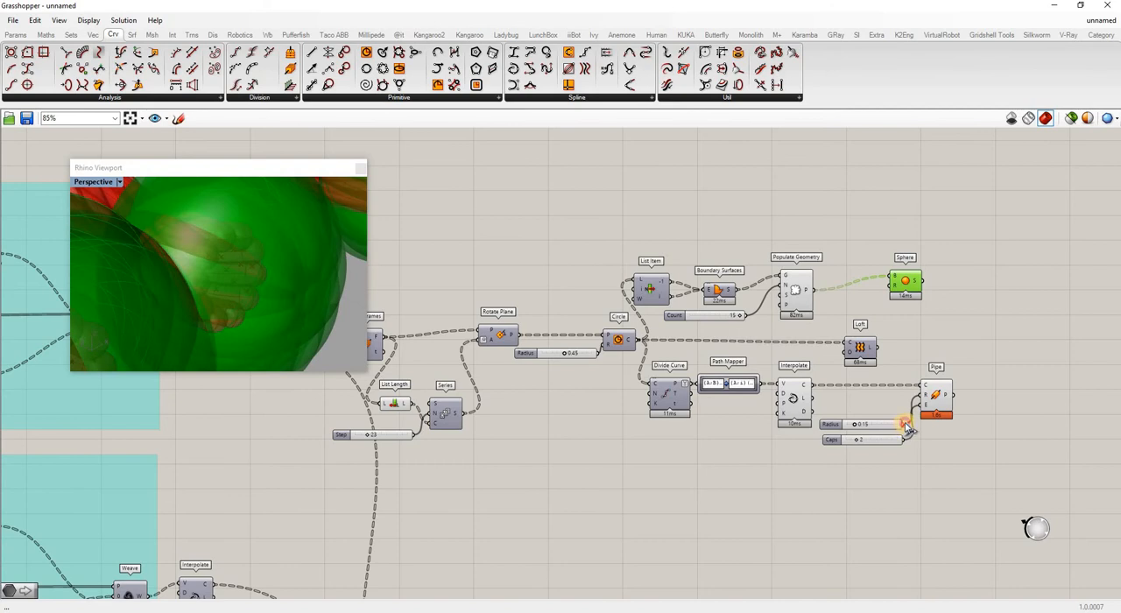
drag(908, 428, 898, 298)
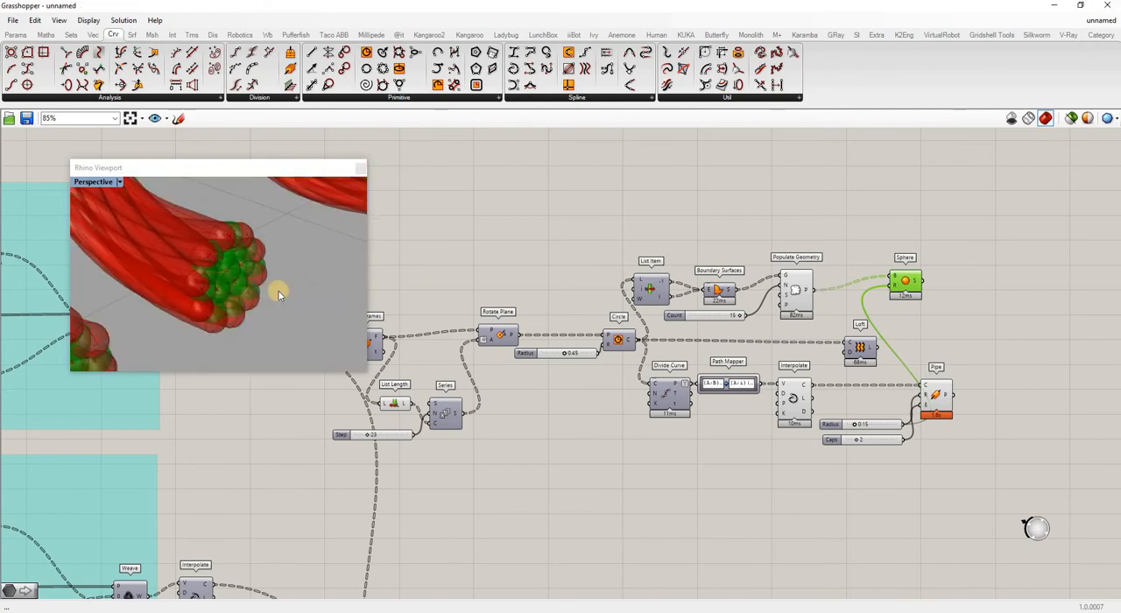
click(857, 224)
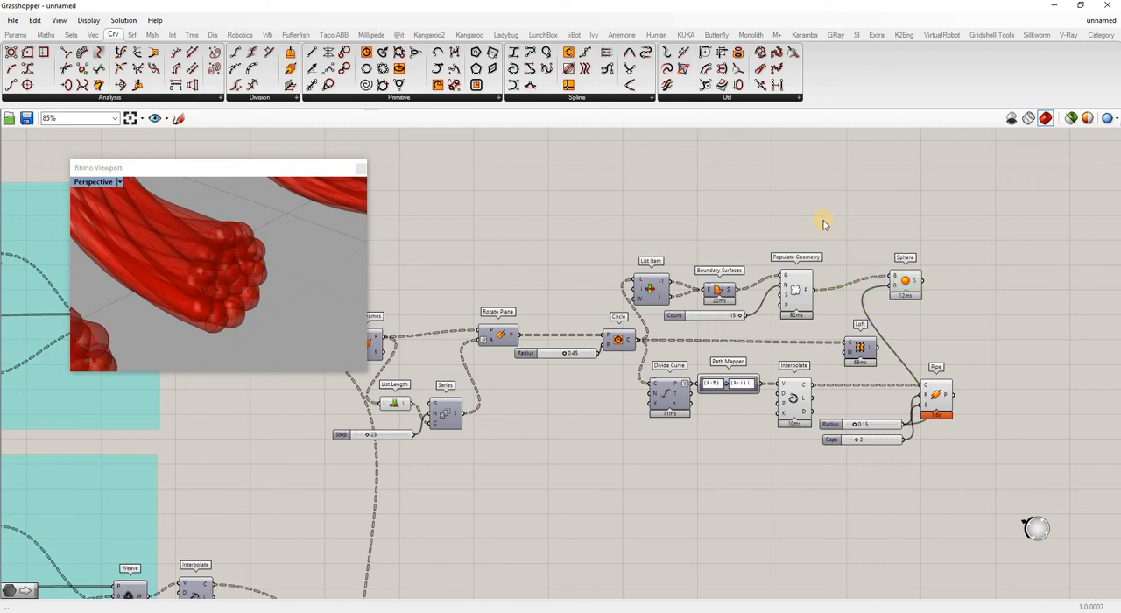
Turn off the preview of the Populate Geometry component and the Interpolate component before the Pipe.
right_click(796, 292)
click(830, 310)
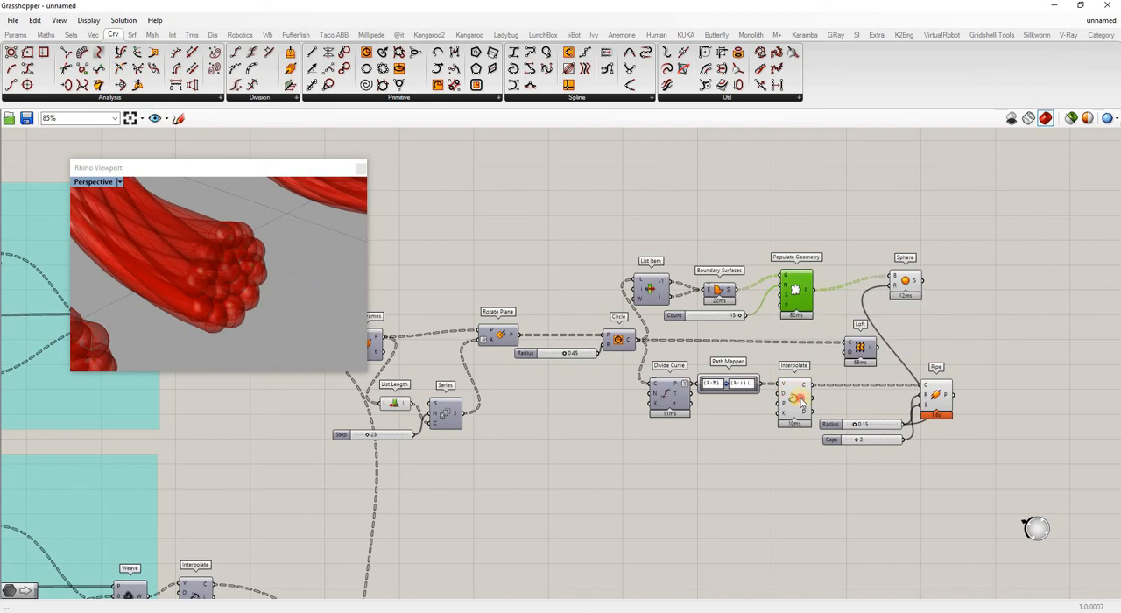
click(809, 410)
right_click(800, 399)
click(841, 421)
click(756, 463)
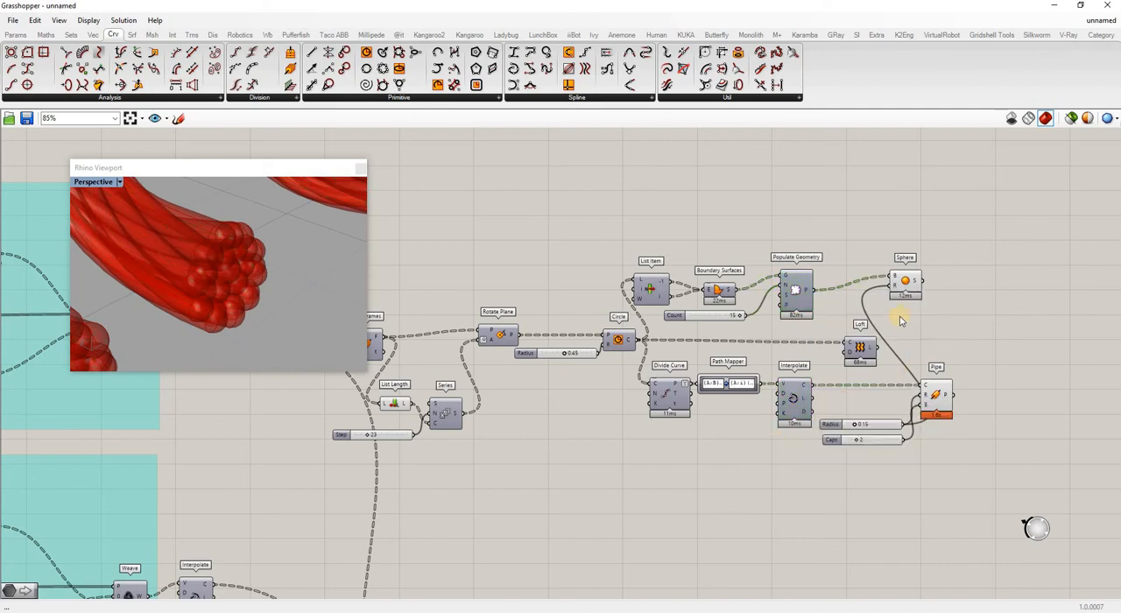
Add a Data parameter after the Sphere and Pipe components and feed both of their geometry outputs into it.
drag(905, 283, 951, 333)
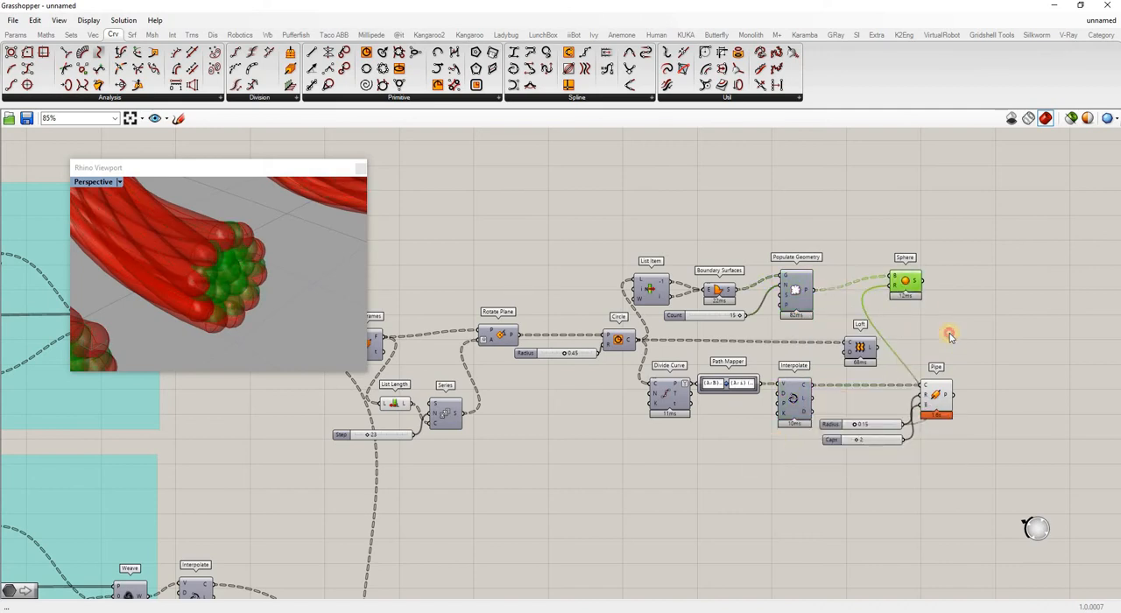
click(1032, 361)
double_click(1031, 360)
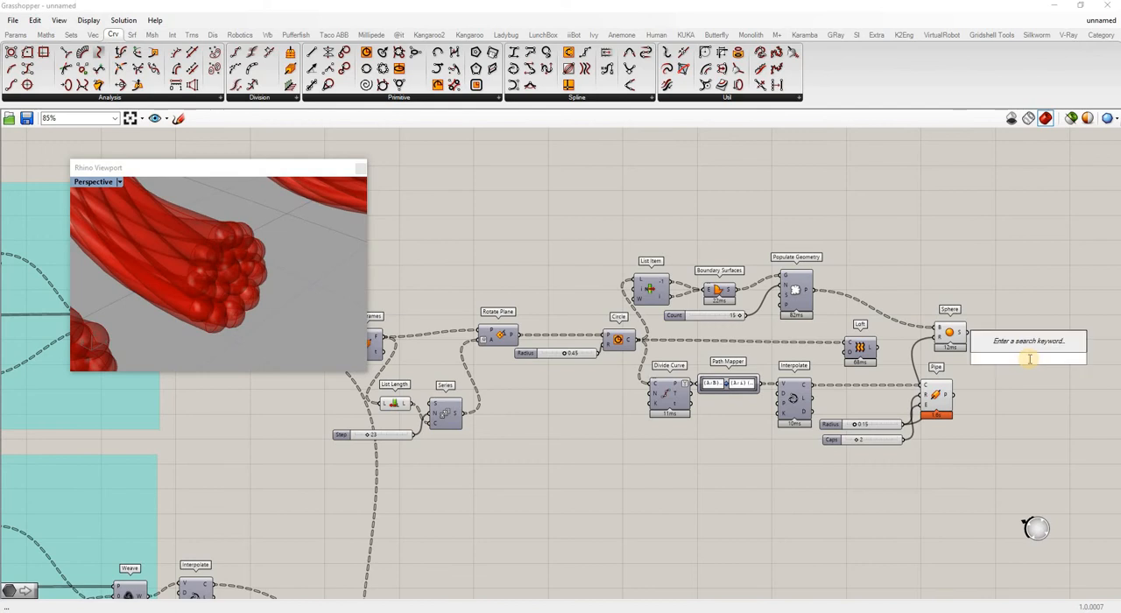
text(data)
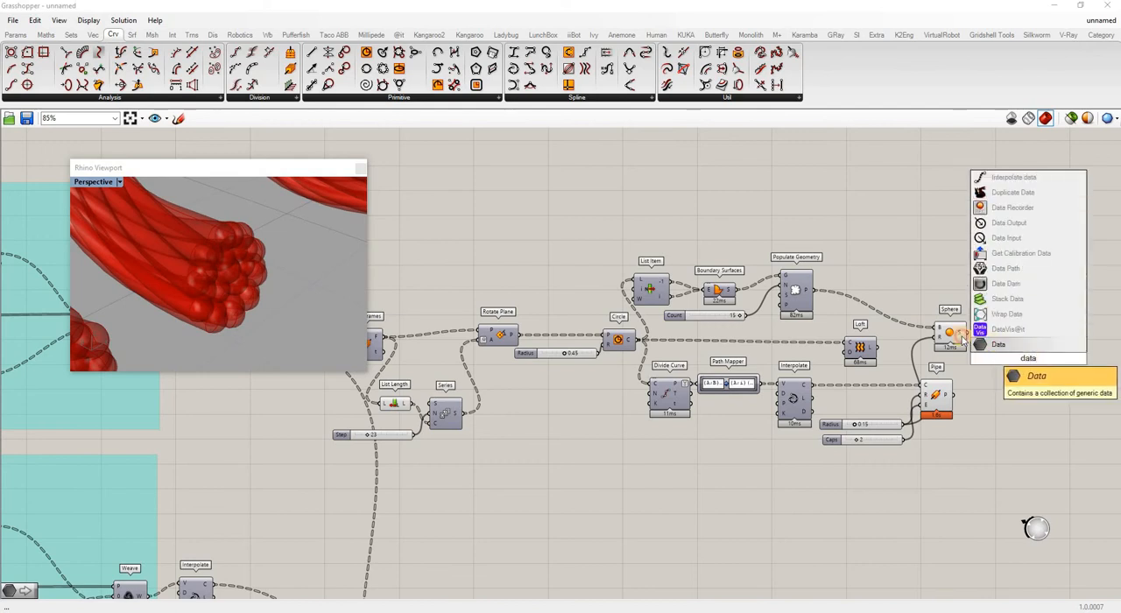
click(988, 347)
shift+drag(954, 396, 1020, 359)
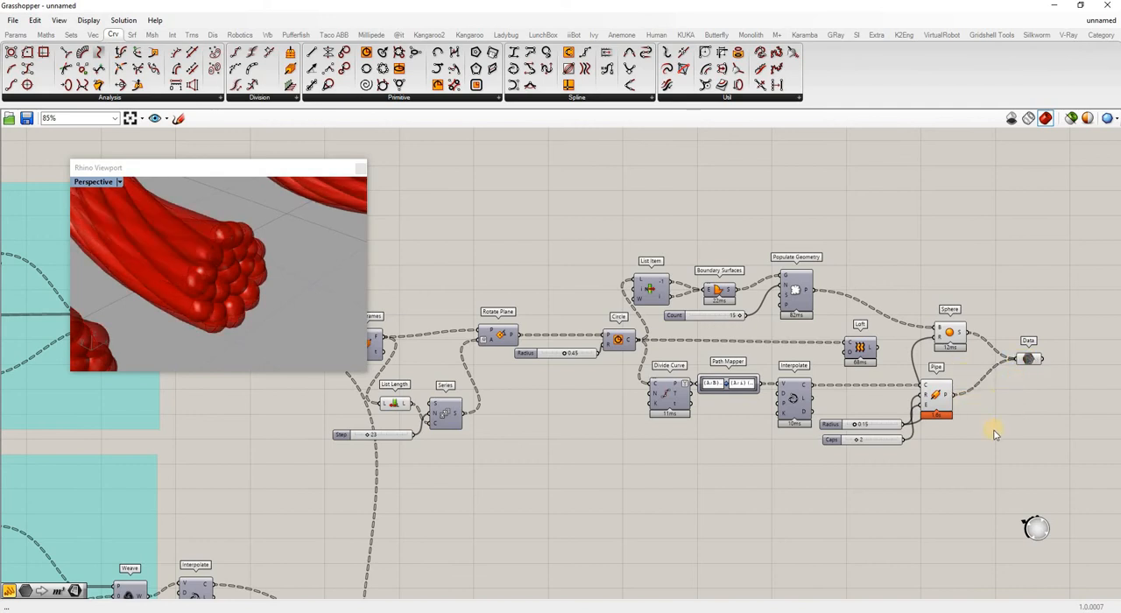
Turn off the preview of the Sphere and Pipe components.
drag(920, 303, 994, 429)
right_click(918, 268)
click(949, 291)
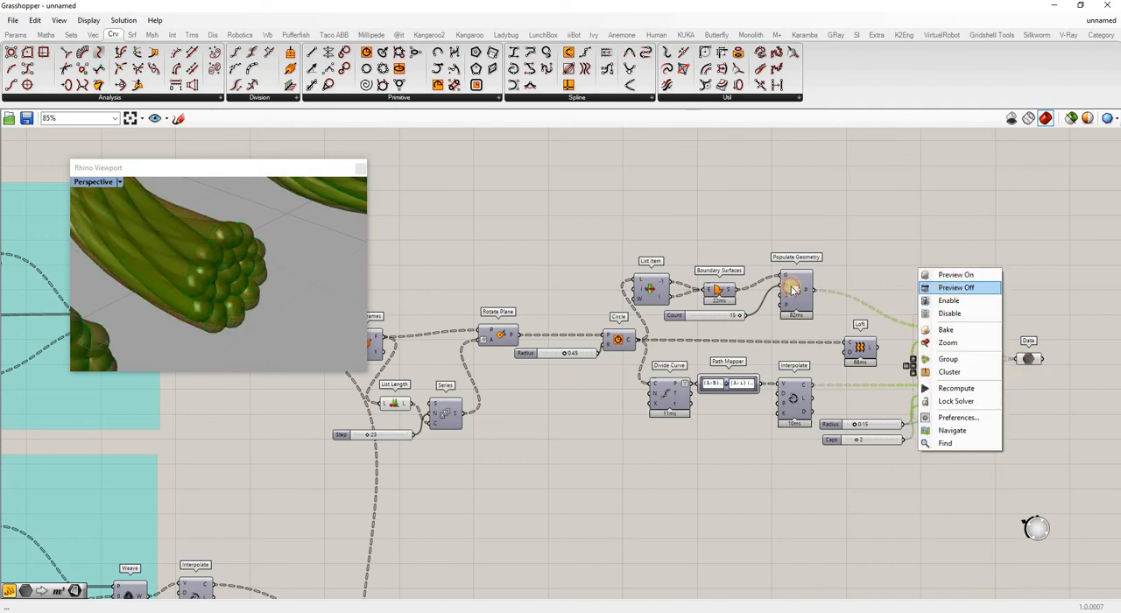
Examine the piped strands in the Rhino viewport, both as a whole and up close.
scroll(255, 315, down, 10)
mouse_move(255, 314)
right_down()
mouse_move(242, 289)
mouse_move(269, 311)
mouse_move(140, 303)
mouse_move(143, 289)
mouse_move(340, 318)
mouse_move(278, 275)
right_up()
scroll(267, 287, up, 10)
scroll(262, 297, down, 3)
scroll(249, 286, down, 7)
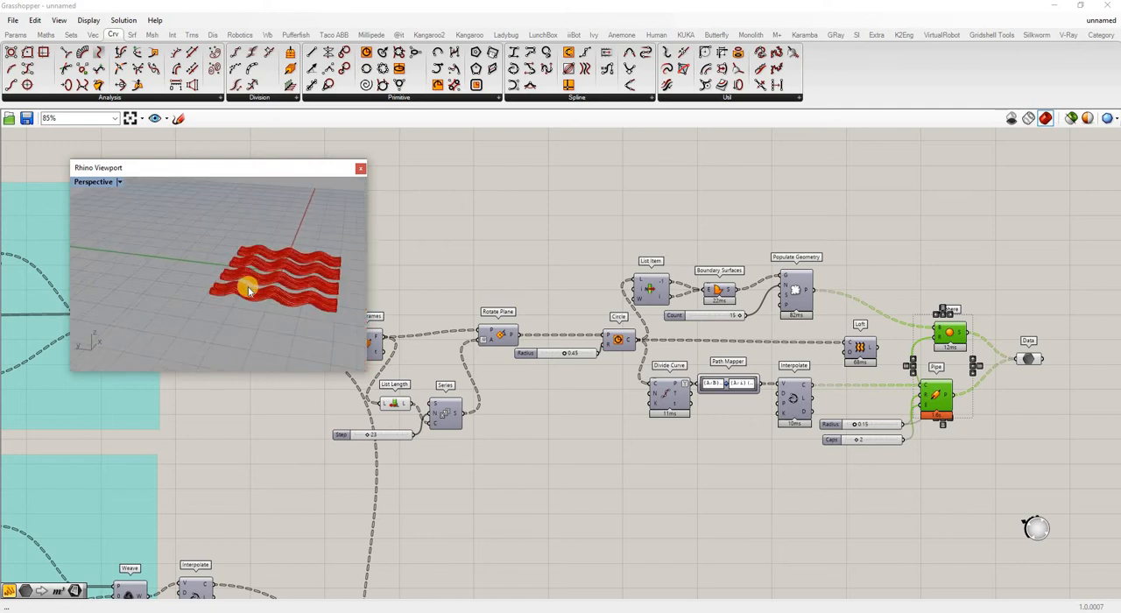
right_drag(332, 301, 422, 316)
scroll(240, 287, up, 6)
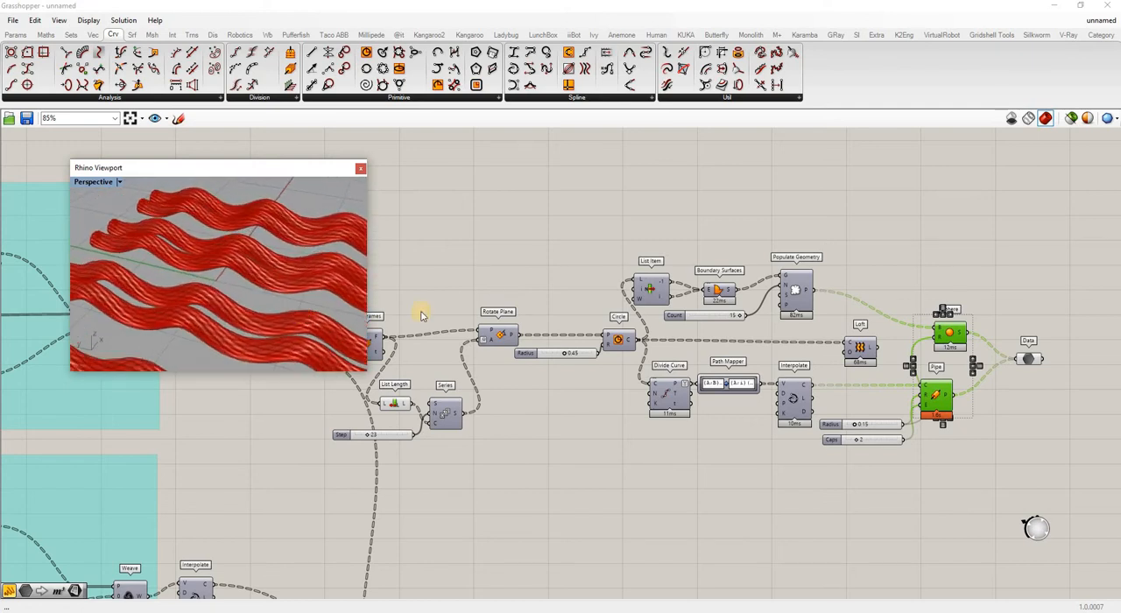
click(724, 445)
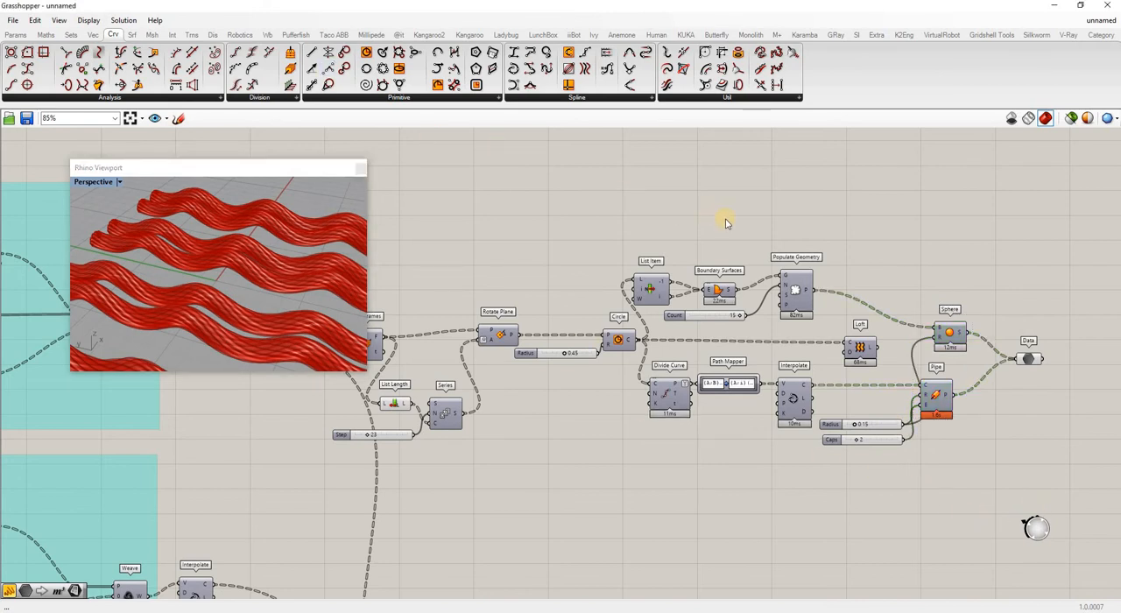
Arrange Rotate Plane, Series, List Length and the Step and Count sliders compactly between Perp Frames and Circle.
scroll(725, 223, down, 4)
scroll(487, 353, down, 3)
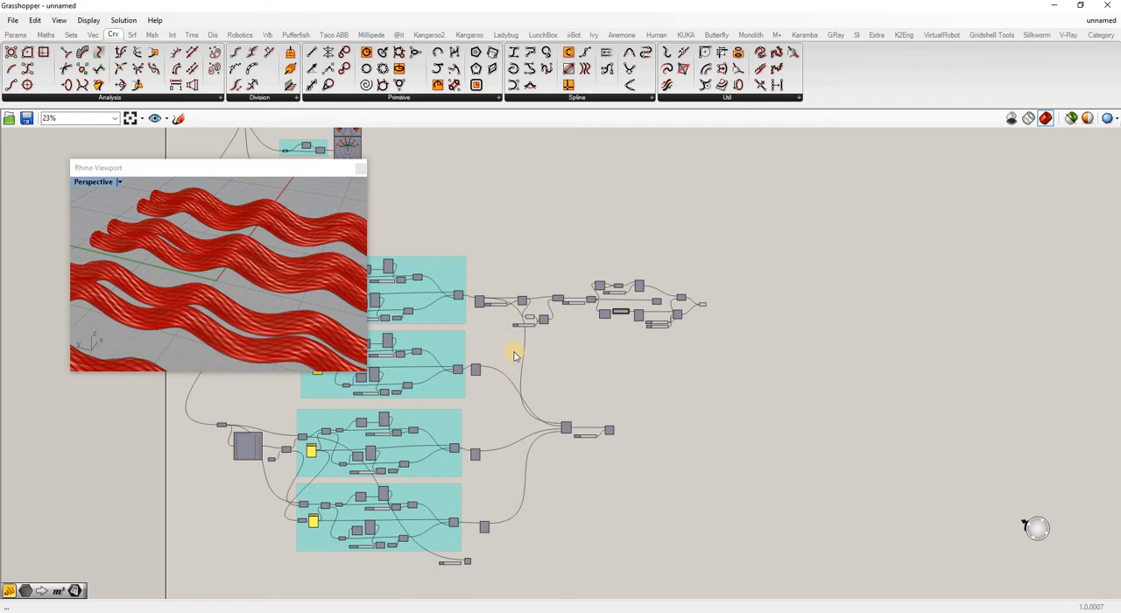
scroll(567, 279, up, 3)
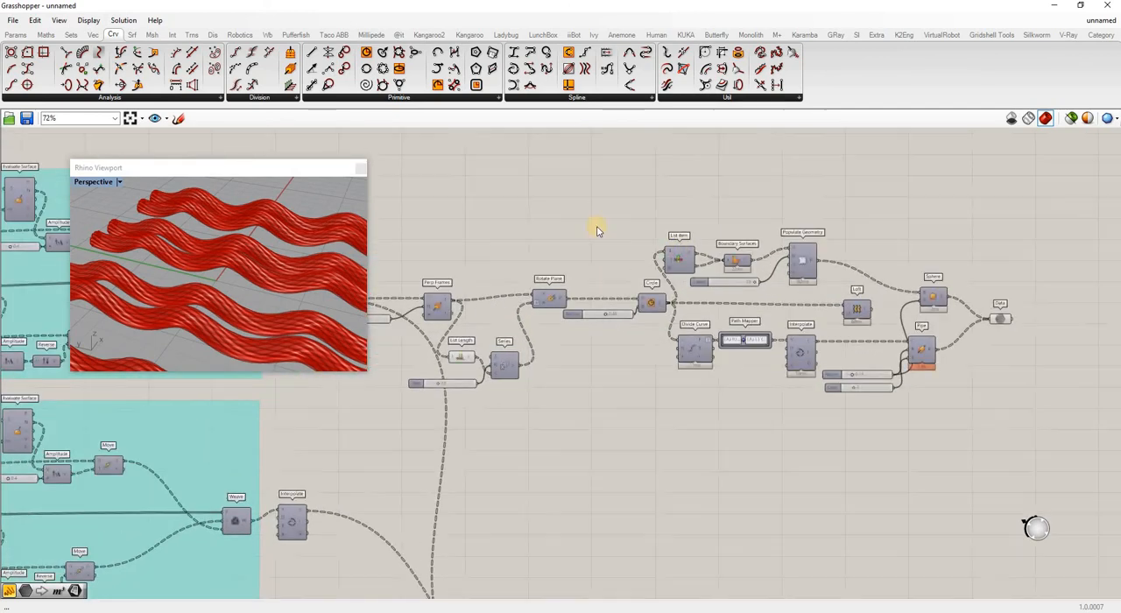
scroll(988, 336, down, 3)
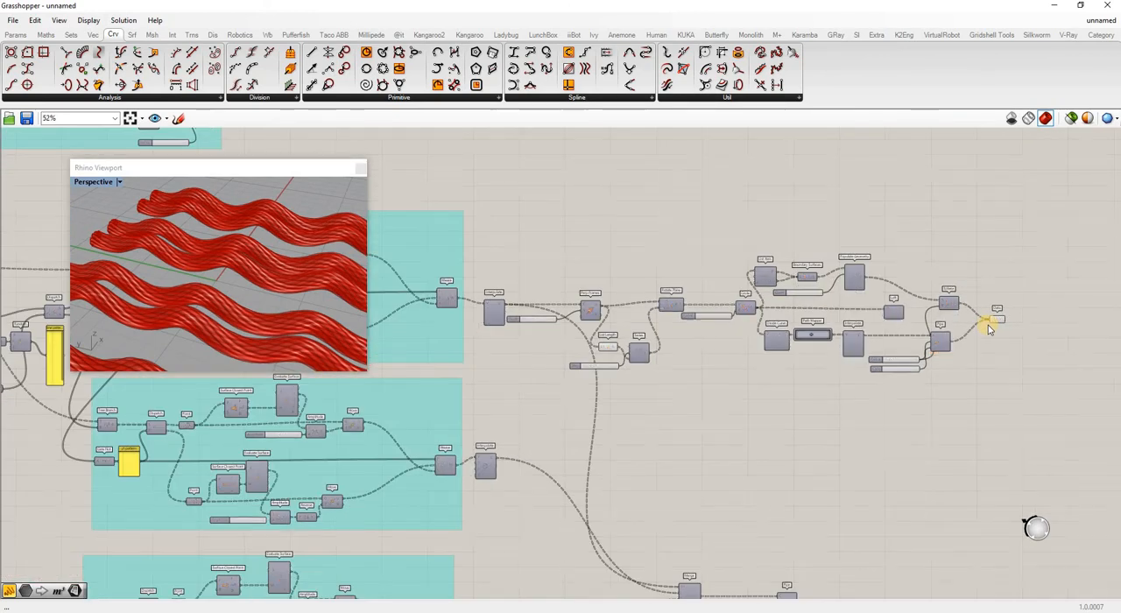
scroll(990, 333, up, 2)
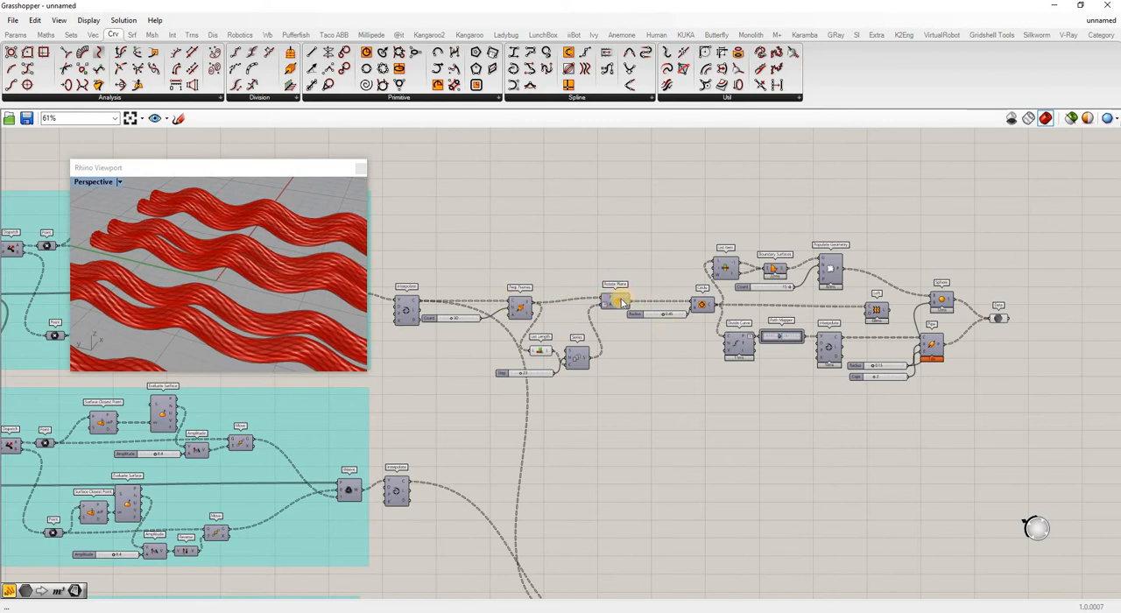
drag(617, 300, 642, 296)
drag(577, 357, 604, 328)
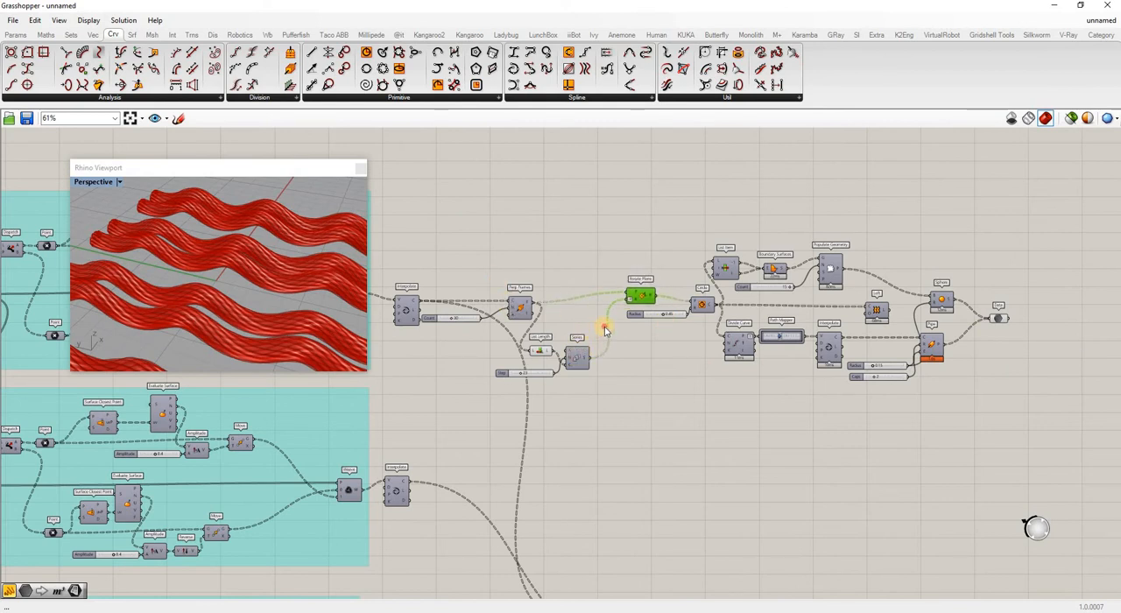
drag(546, 350, 563, 333)
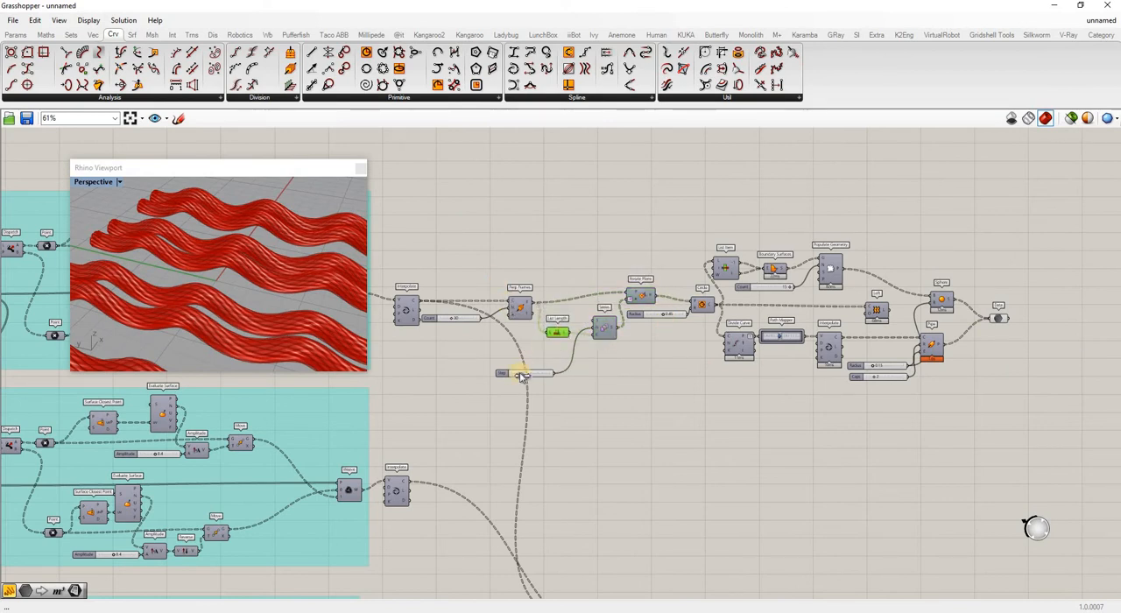
drag(498, 373, 534, 346)
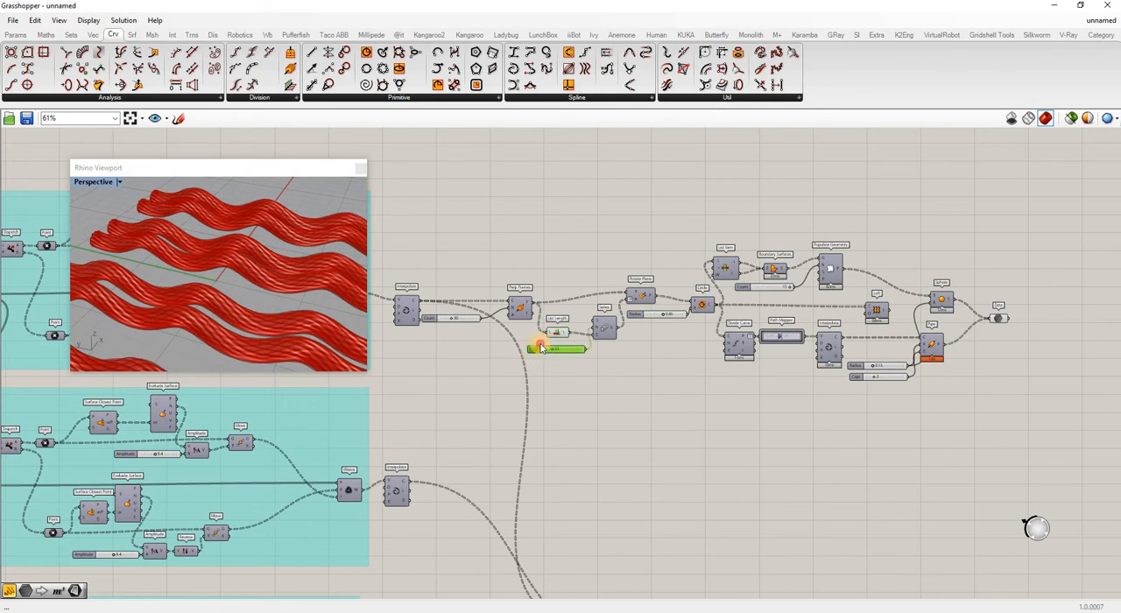
click(589, 397)
drag(429, 321, 444, 333)
click(576, 378)
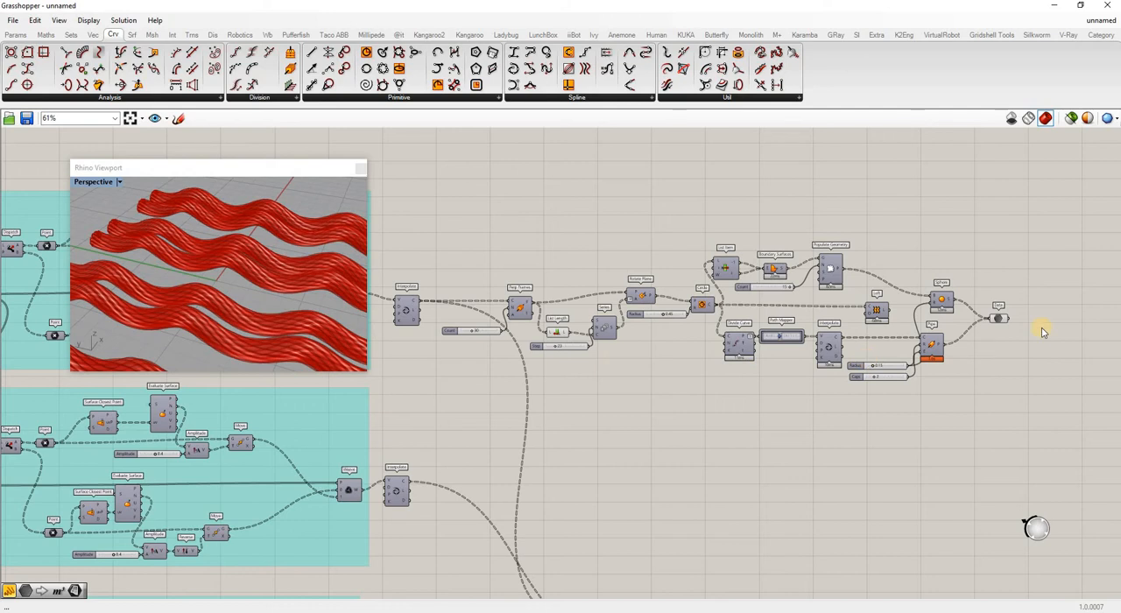
Add a Cluster Output component beside the final Data parameter and connect the collected geometry to it.
click(15, 35)
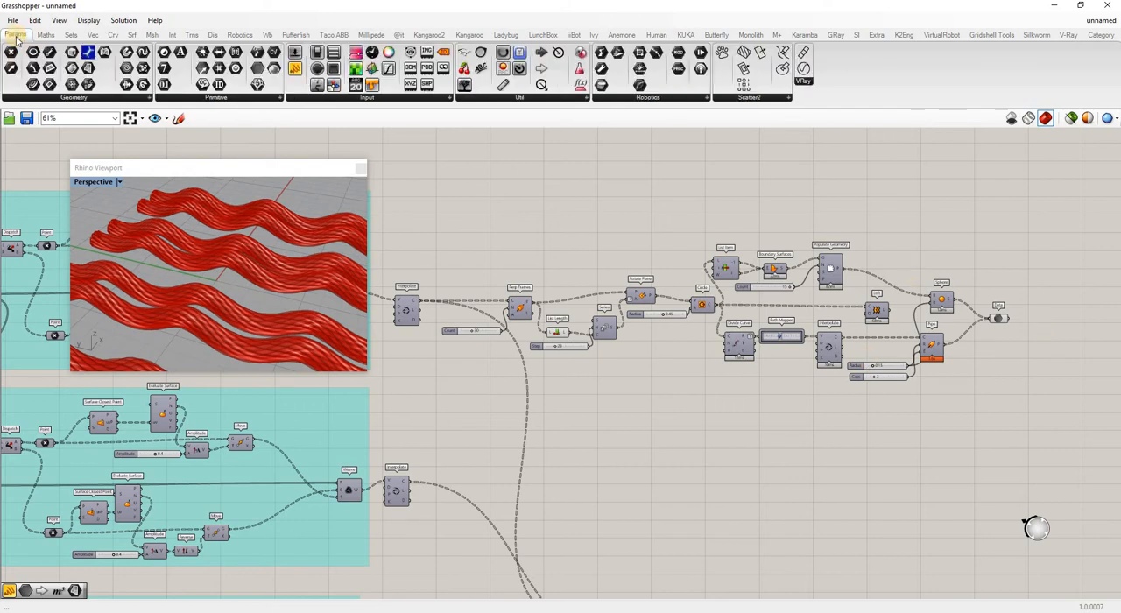
click(557, 98)
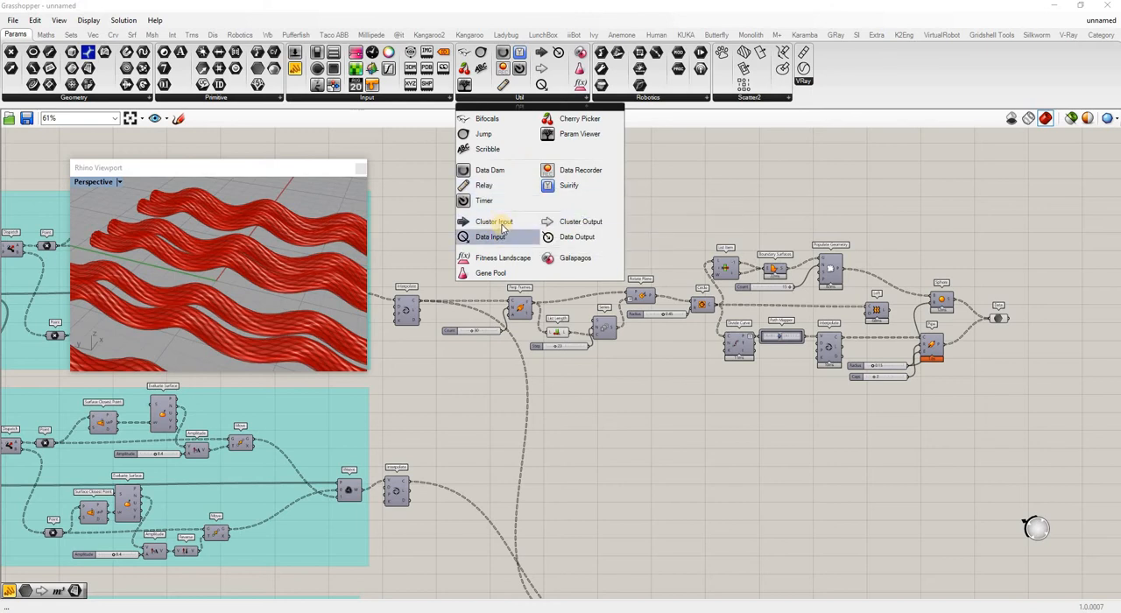
click(582, 222)
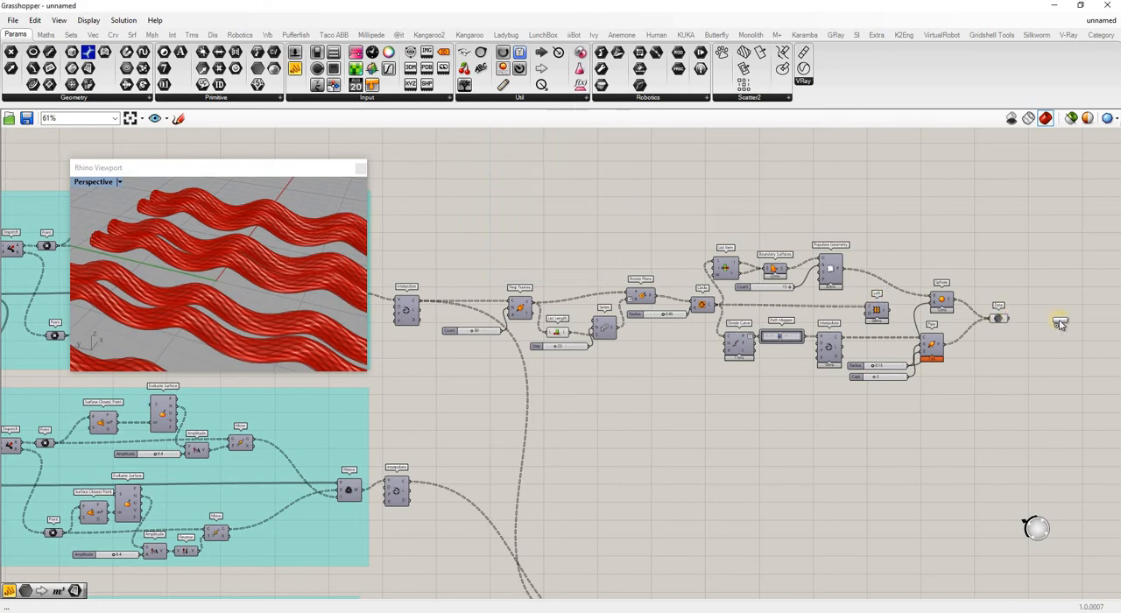
click(1064, 320)
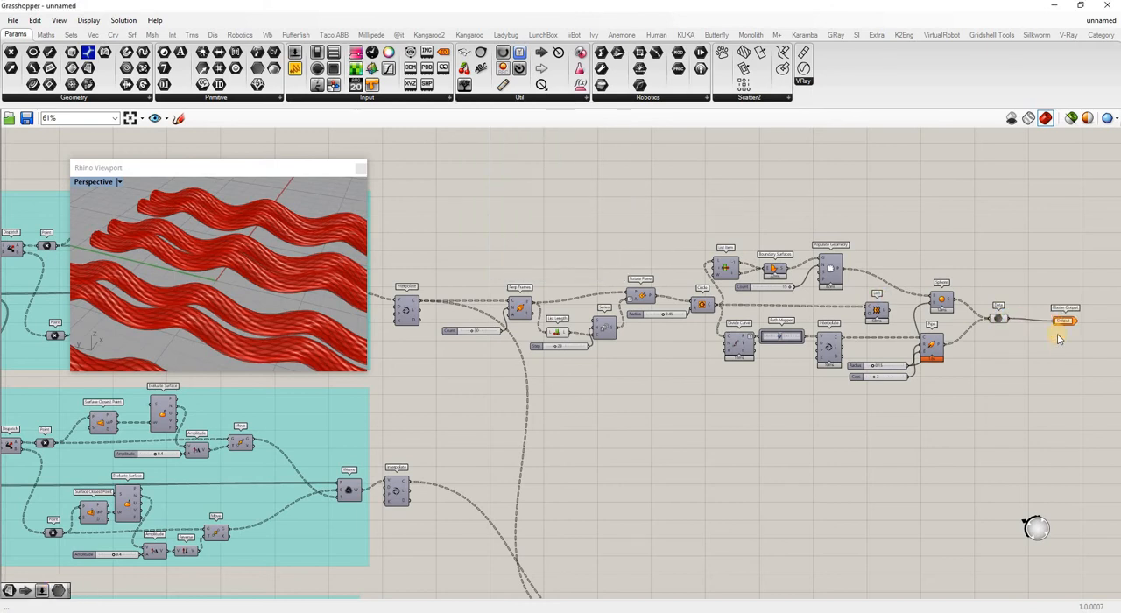
click(1064, 321)
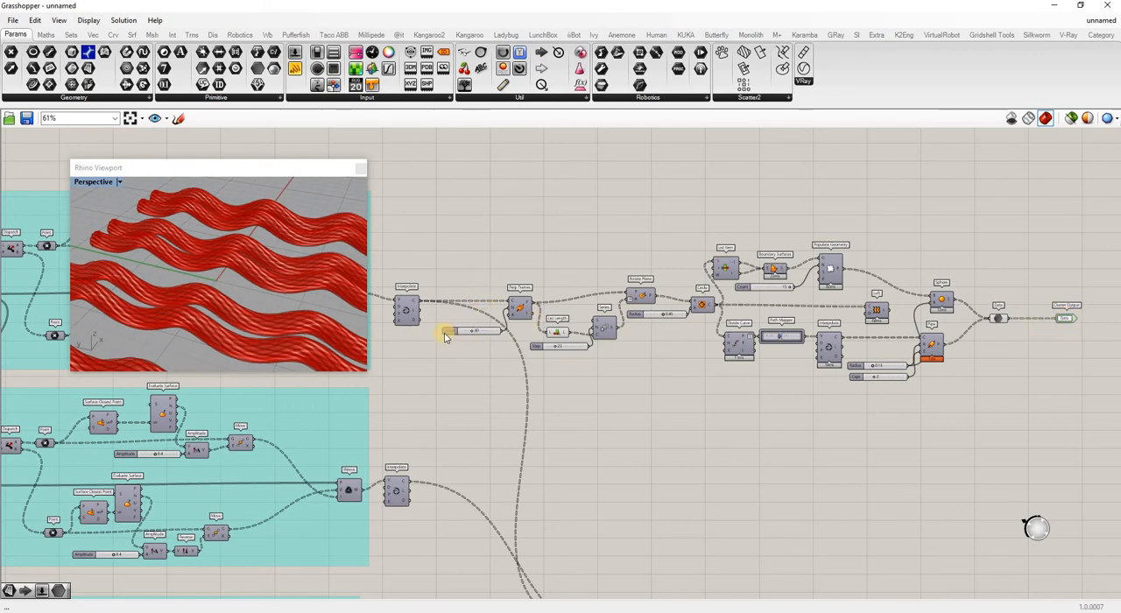
Place the Count slider directly before Perp Frames and set the Step slider apart, below the Interpolate component feeding Perp Frames.
drag(448, 332, 423, 347)
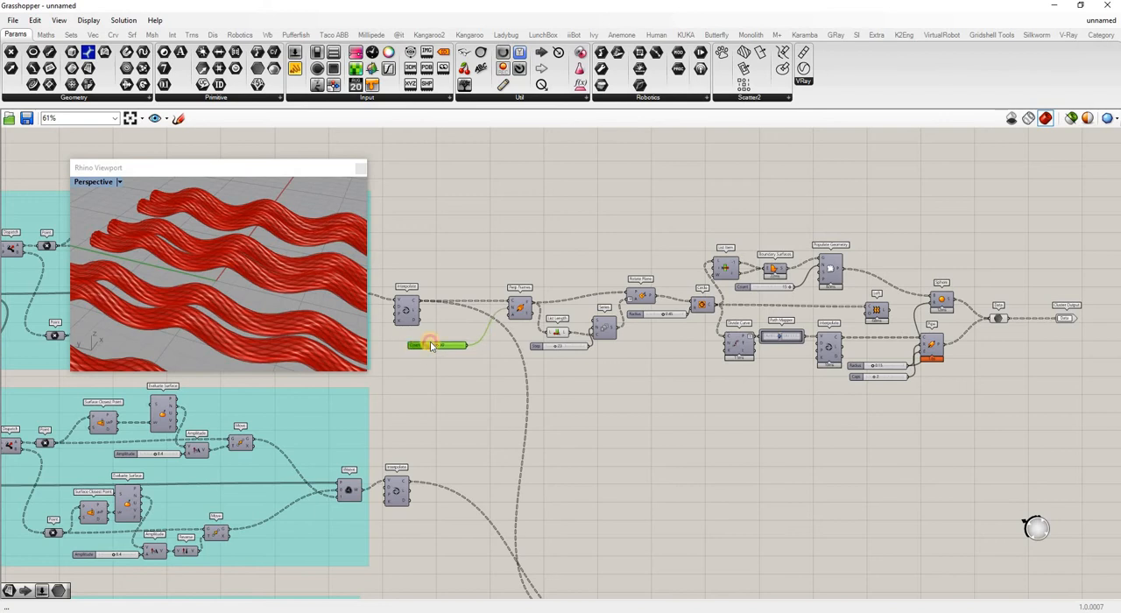
drag(450, 313, 452, 308)
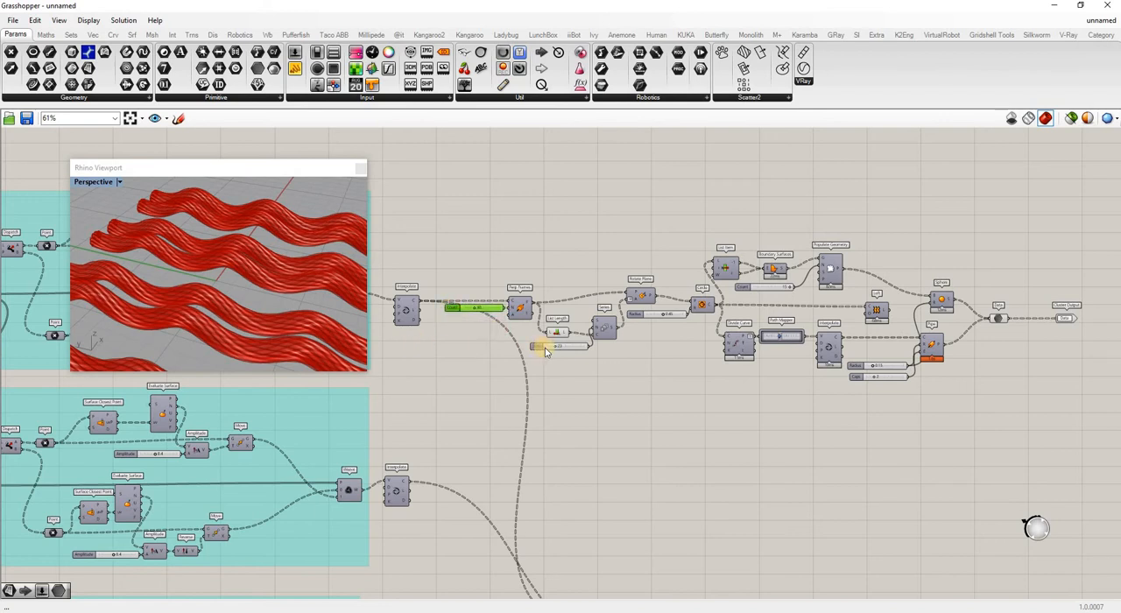
drag(541, 349, 381, 341)
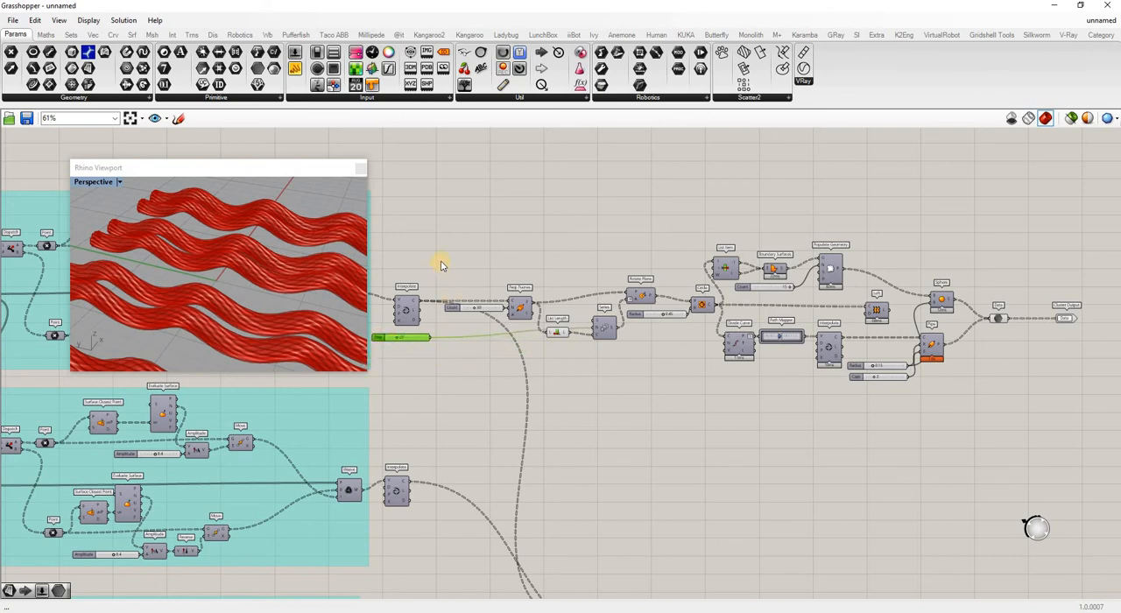
Cluster all components from Perp Frames through the Data parameter, and place the external Step slider ahead of the cluster.
drag(439, 236, 916, 399)
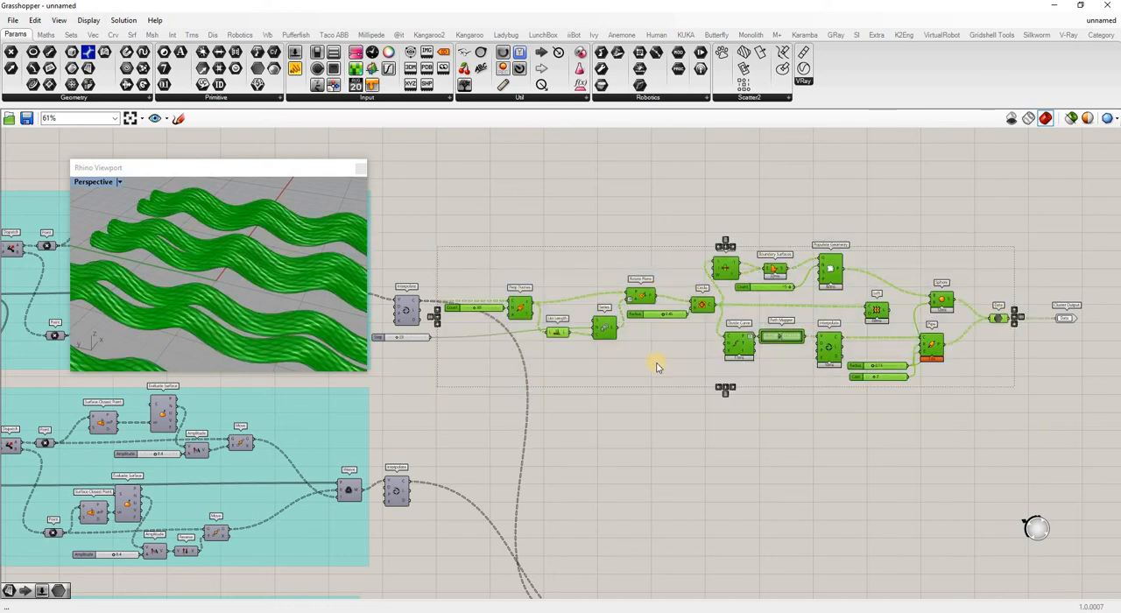
right_click(658, 367)
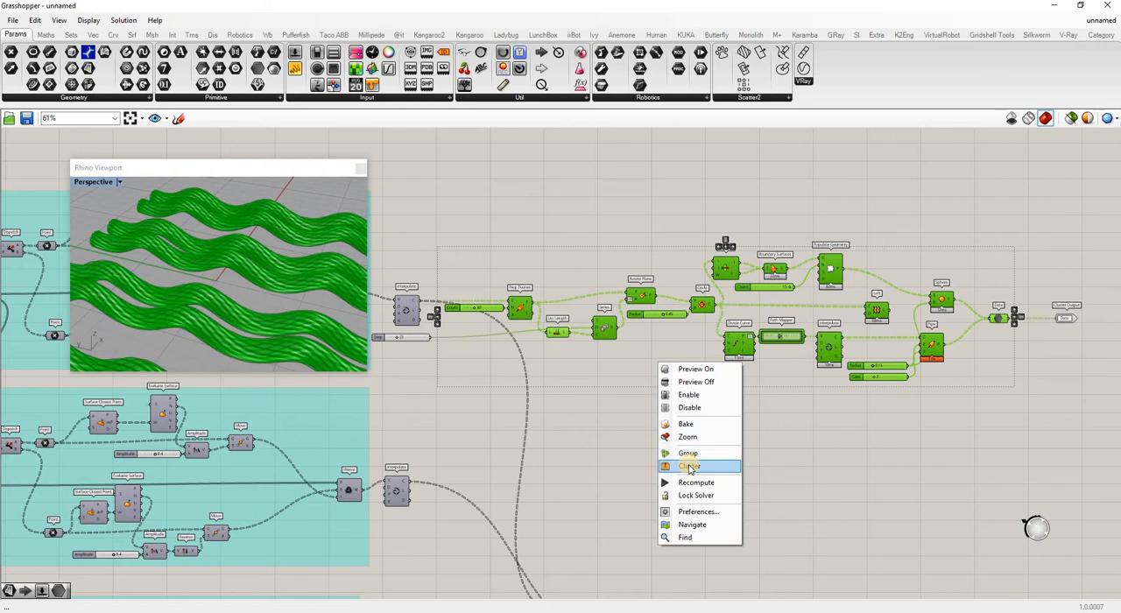
click(690, 466)
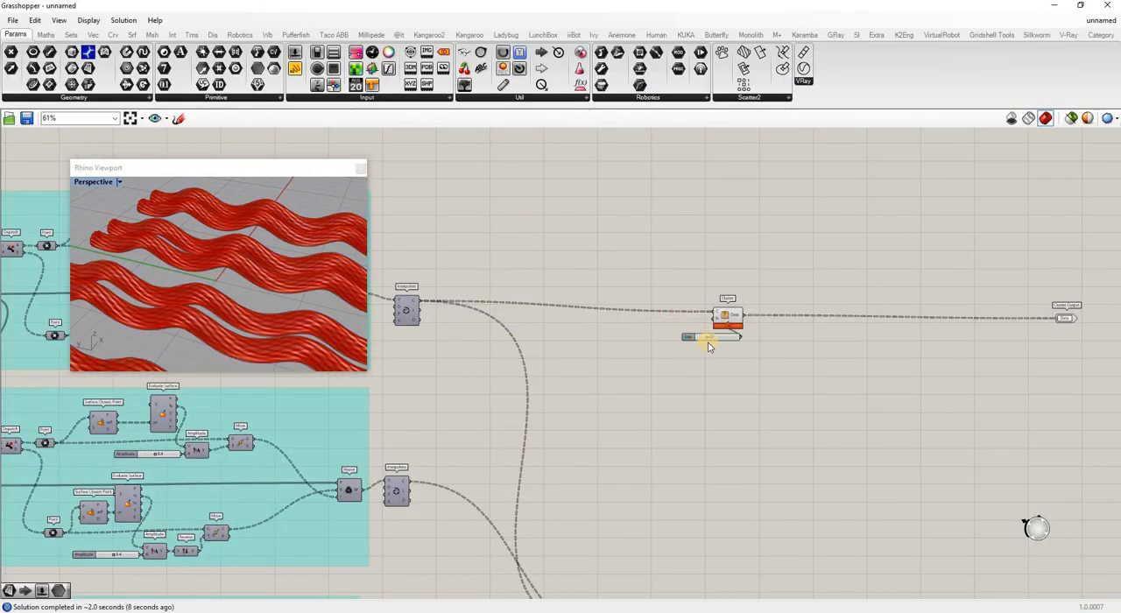
drag(689, 336, 552, 326)
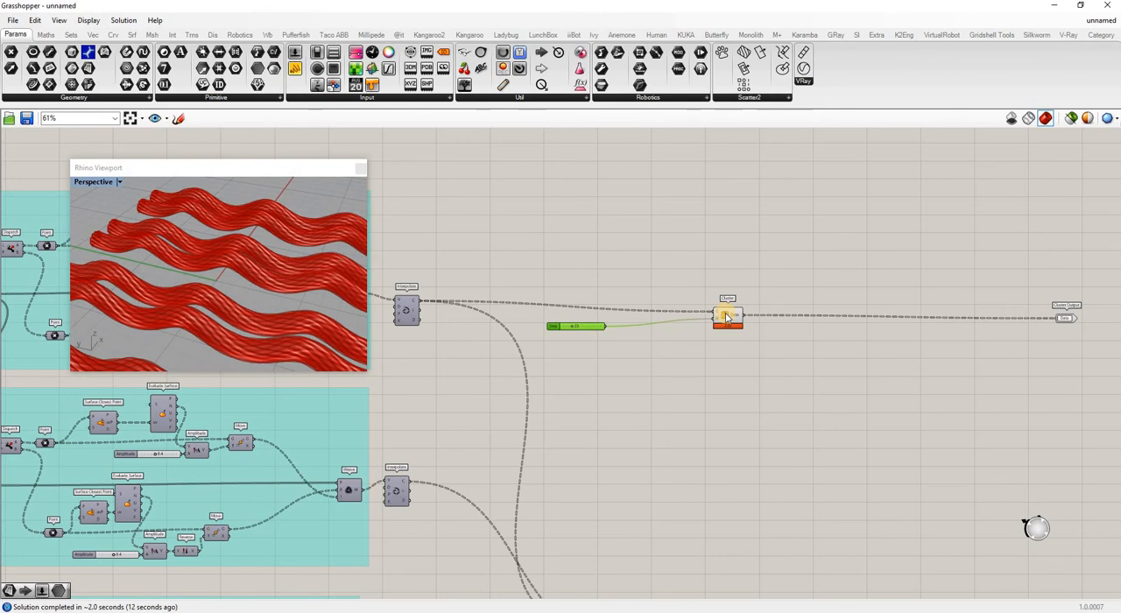
Open the cluster to examine its internal components, and return to the parent definition with its contents saved.
mouse_move(726, 319)
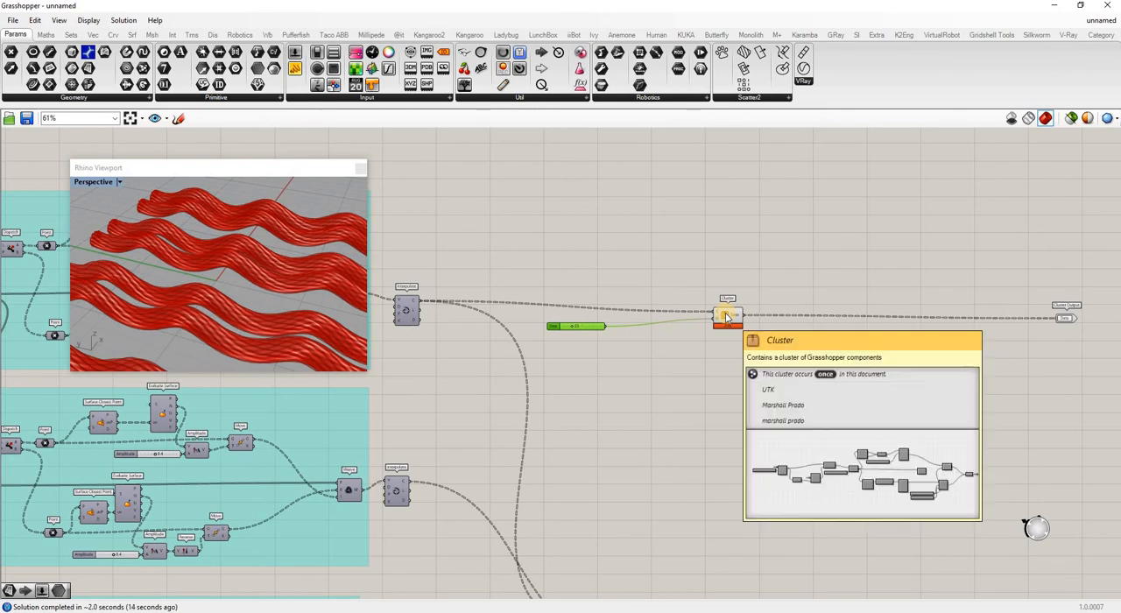
click(726, 318)
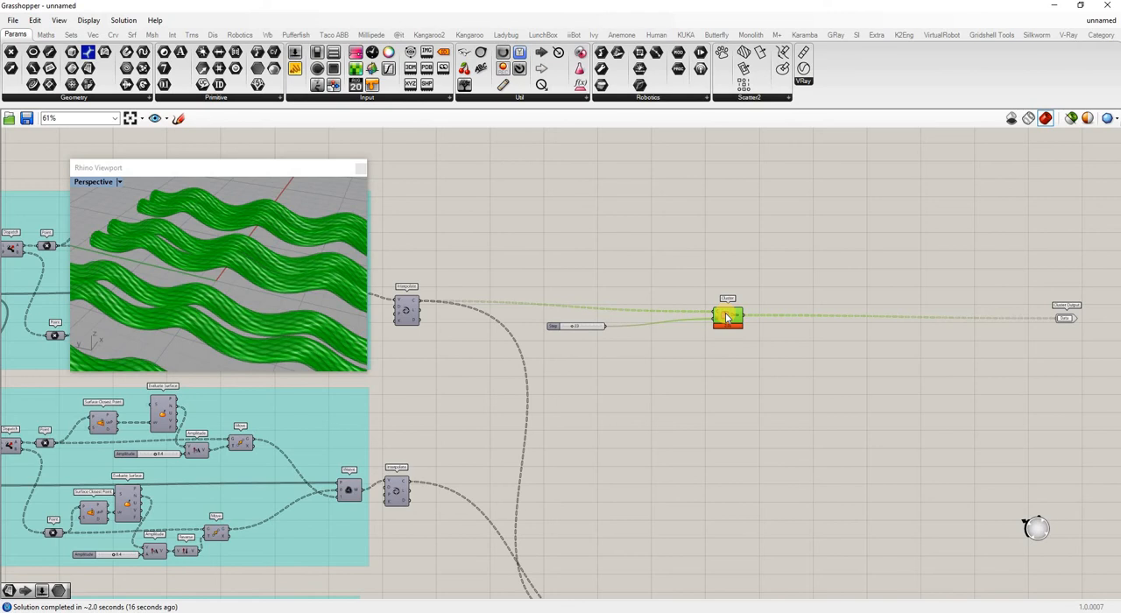
double_click(727, 318)
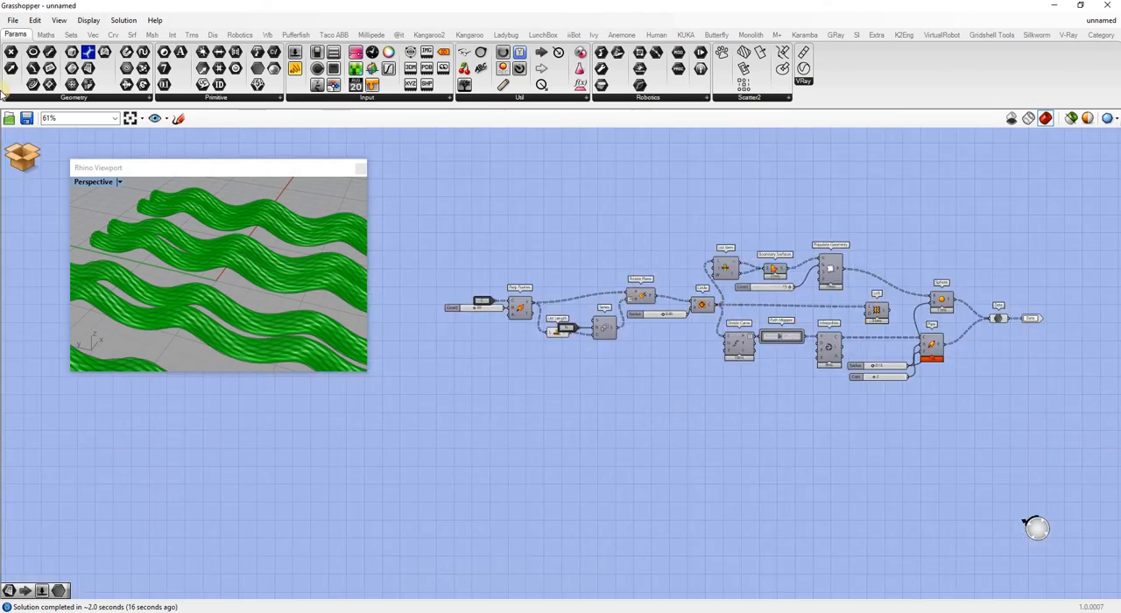
click(23, 158)
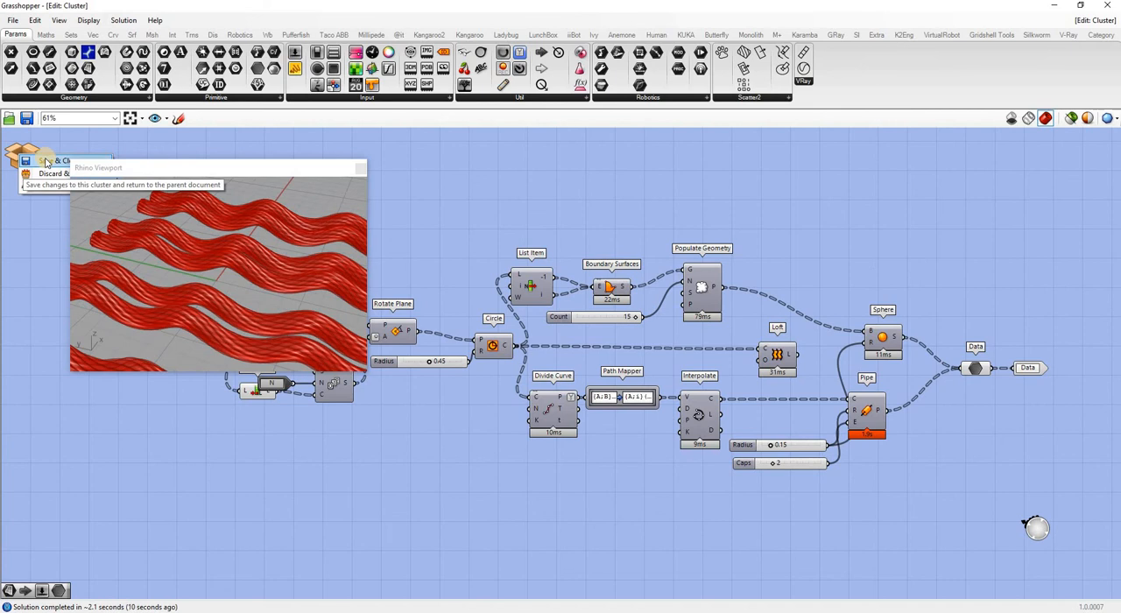
click(47, 162)
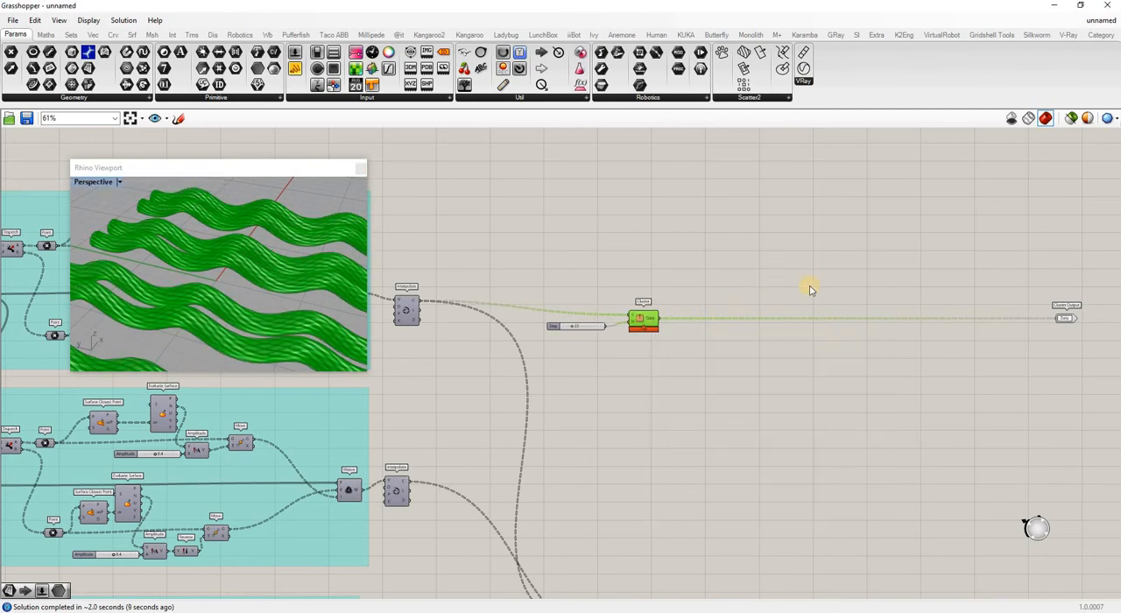
Bring the external Cluster Output component next to the cluster and delete it.
drag(1067, 324, 701, 322)
scroll(683, 255, up, 5)
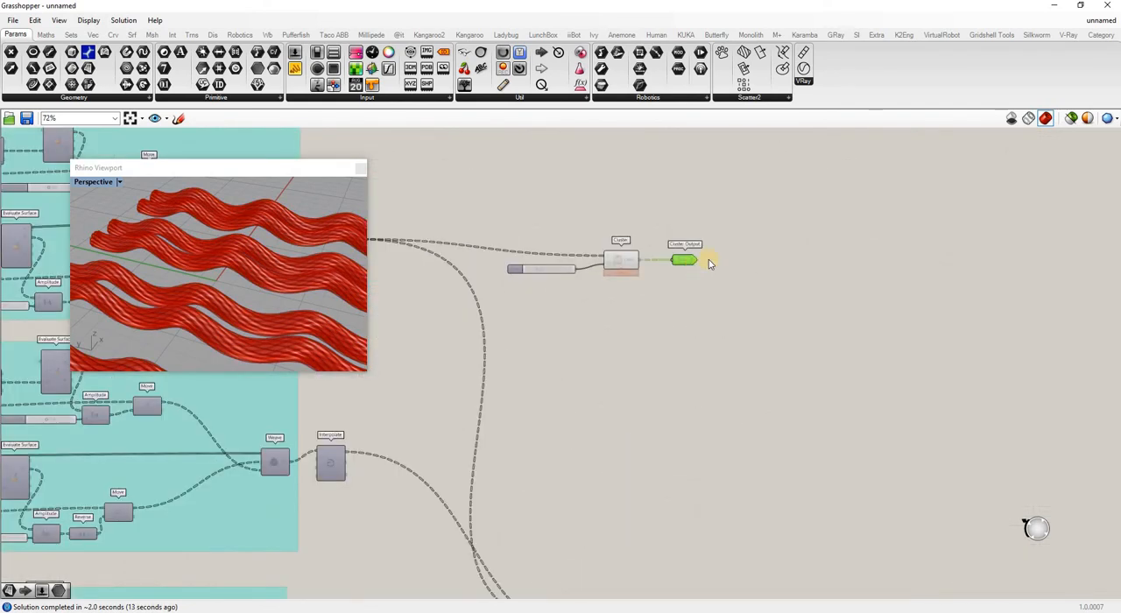
key(Delete)
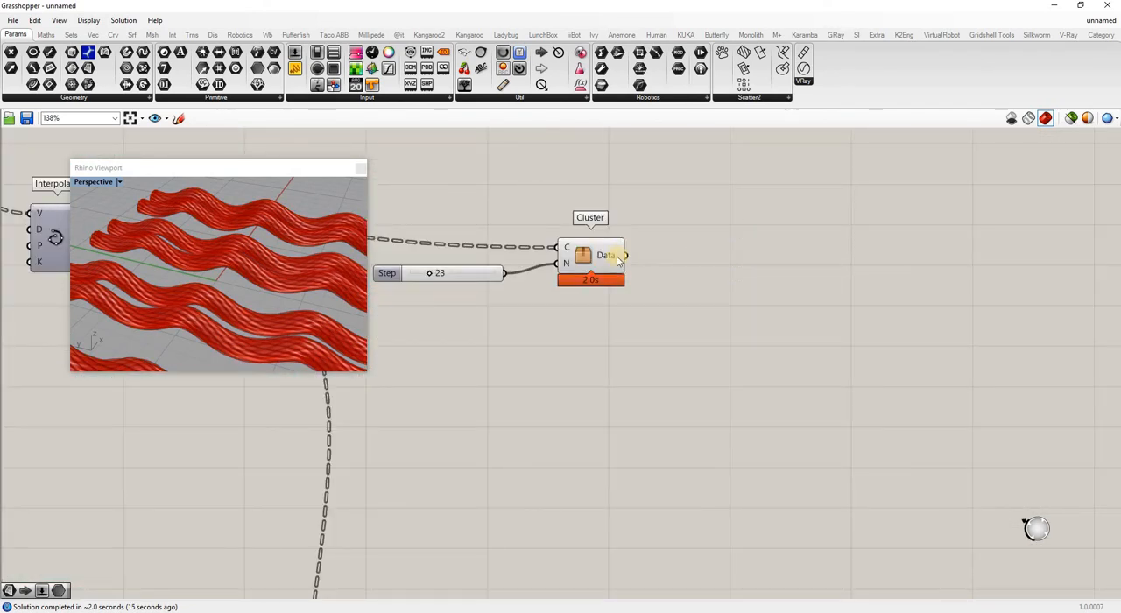
Move the cluster together with its Step slider down next to the Merge component.
scroll(671, 244, down, 5)
click(671, 244)
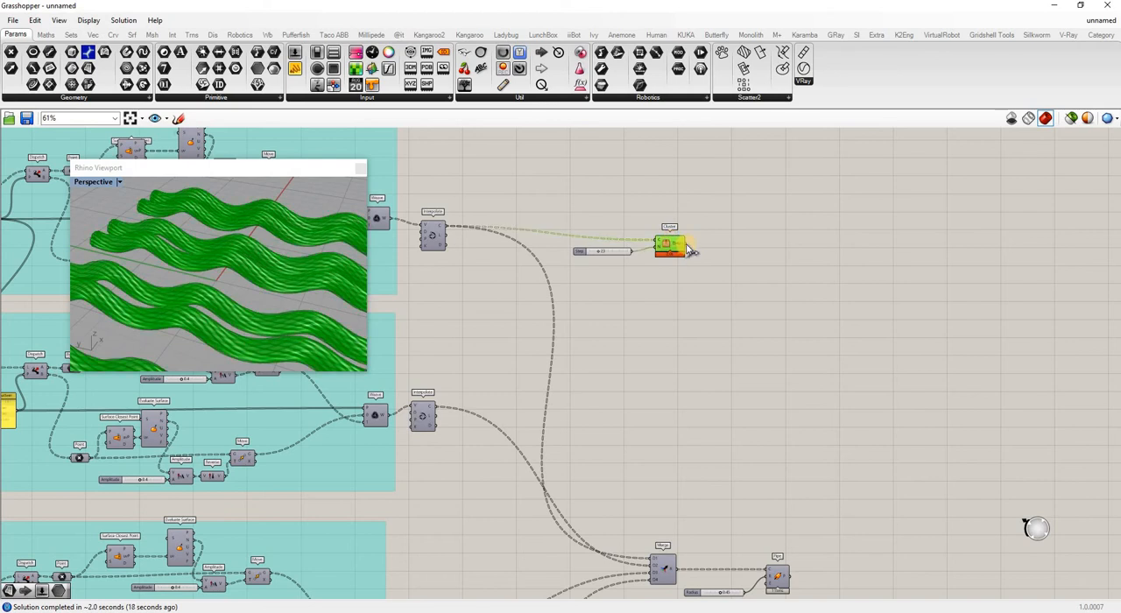
drag(593, 218, 689, 266)
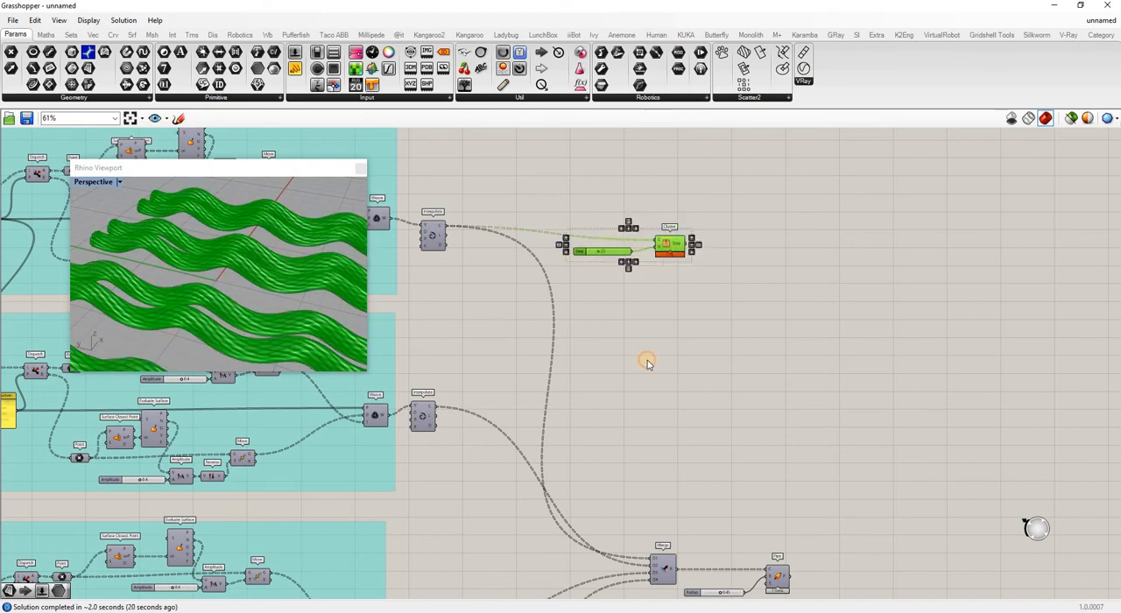
drag(648, 360, 626, 481)
Delete the Pipe component and its Radius slider that follow the Merge component.
scroll(707, 410, down, 3)
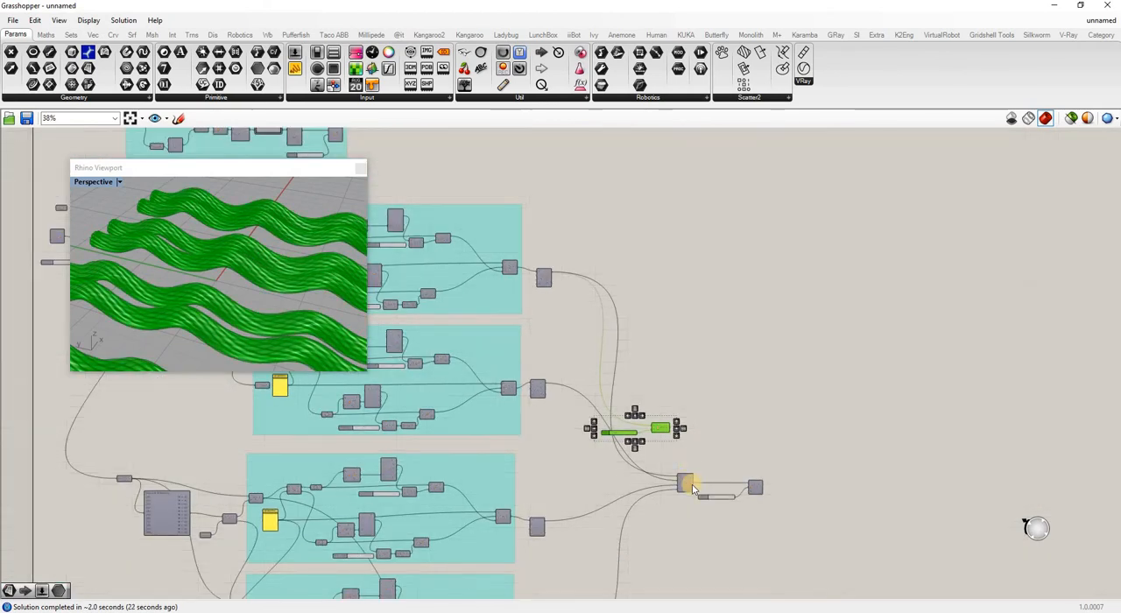
scroll(712, 449, up, 4)
drag(848, 554, 778, 451)
key(Delete)
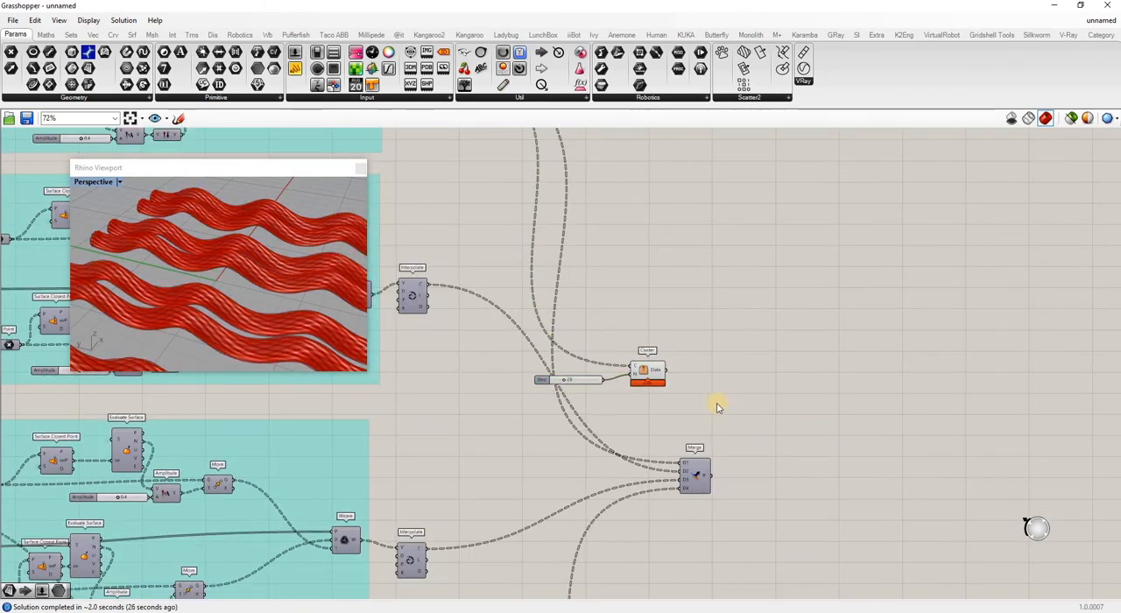
Connect the cluster's Data output to the D1 input of Merge, replacing the existing wire.
scroll(666, 385, up, 3)
drag(676, 359, 706, 510)
scroll(666, 415, down, 3)
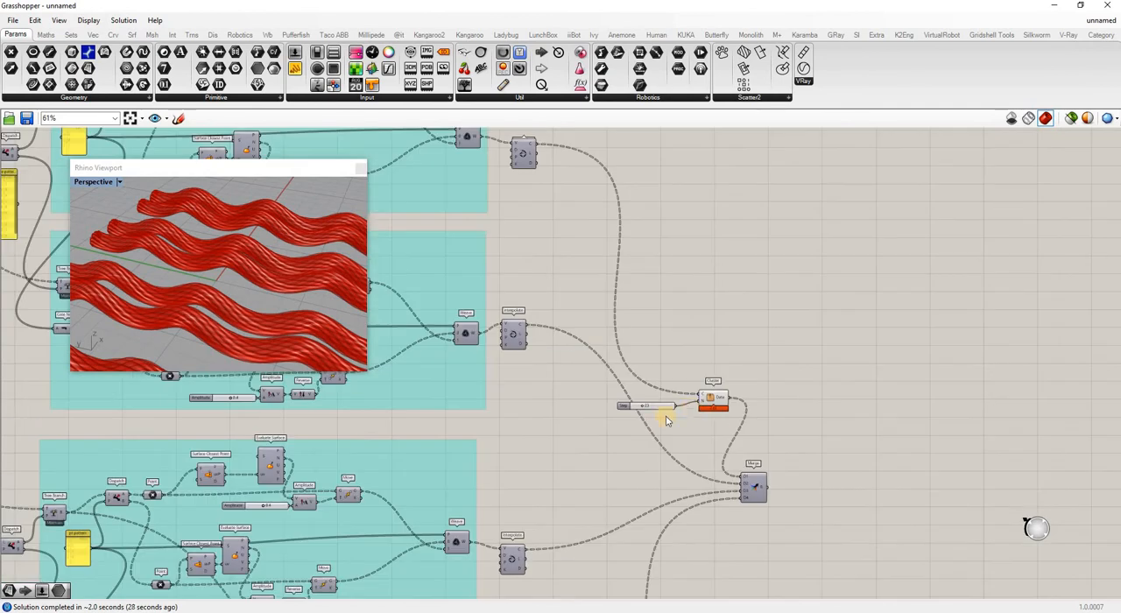
Duplicate the cluster, feed its C input from the second Interpolate curve, and connect its Data output to Merge D2.
click(712, 401)
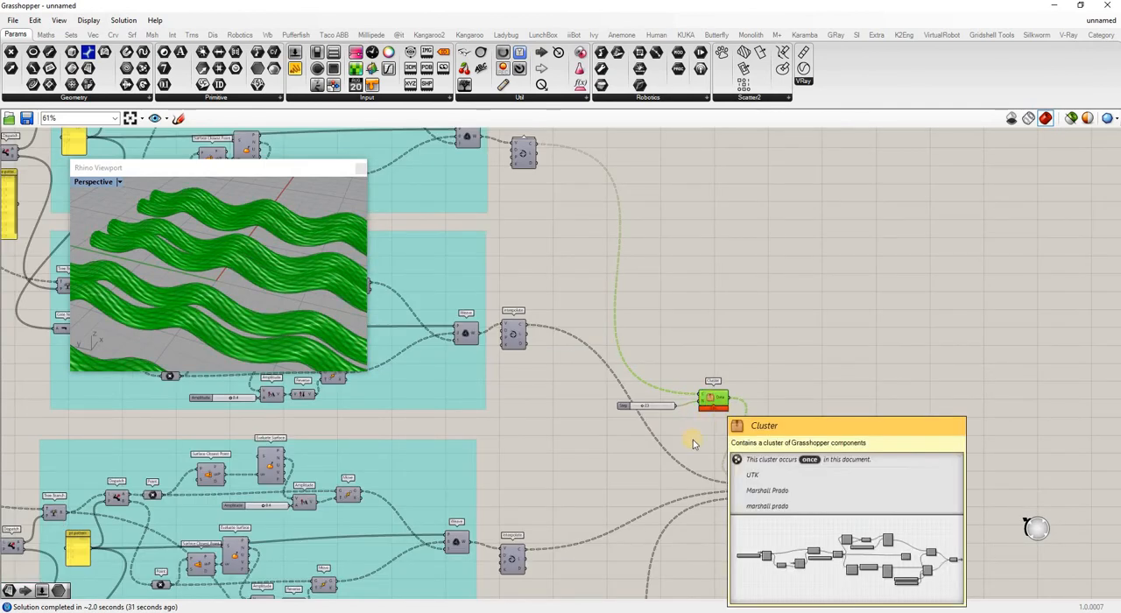
key(ctrl+v)
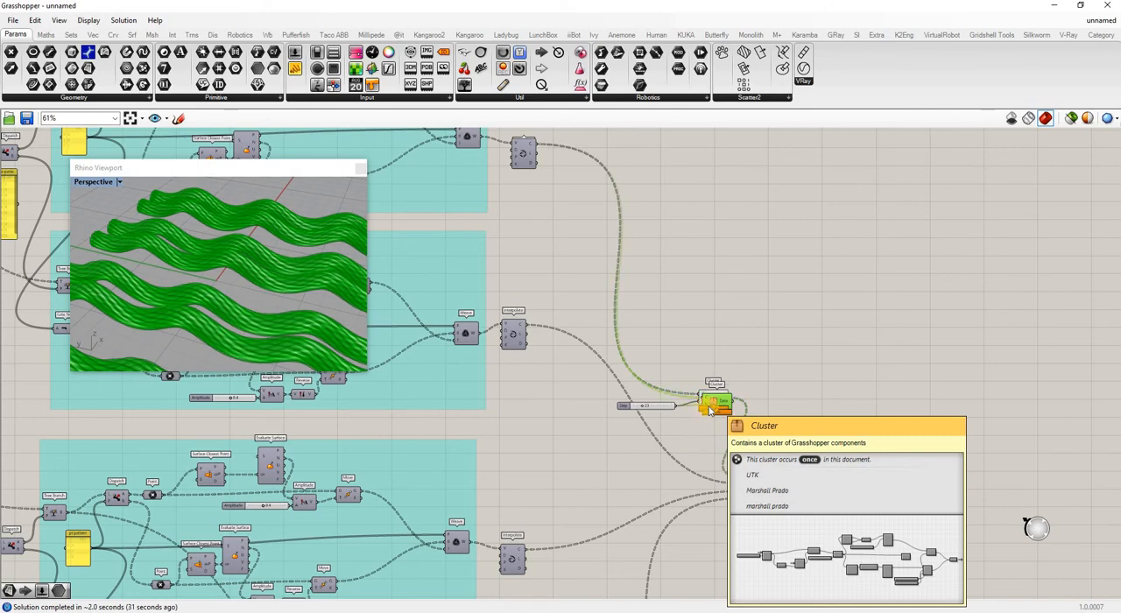
drag(710, 403, 706, 441)
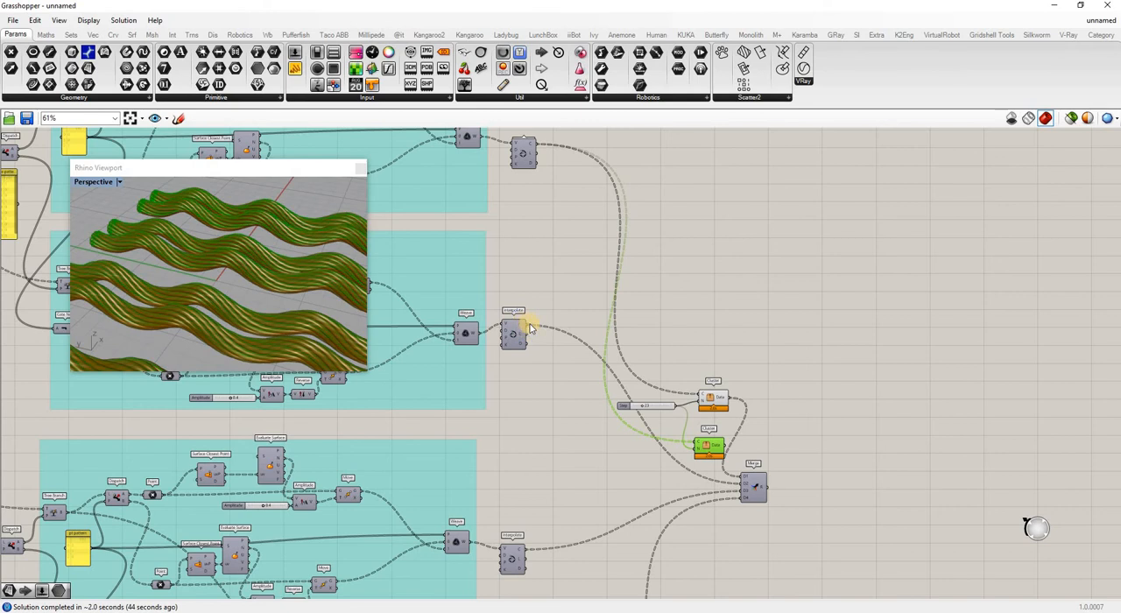
shift+drag(530, 330, 697, 442)
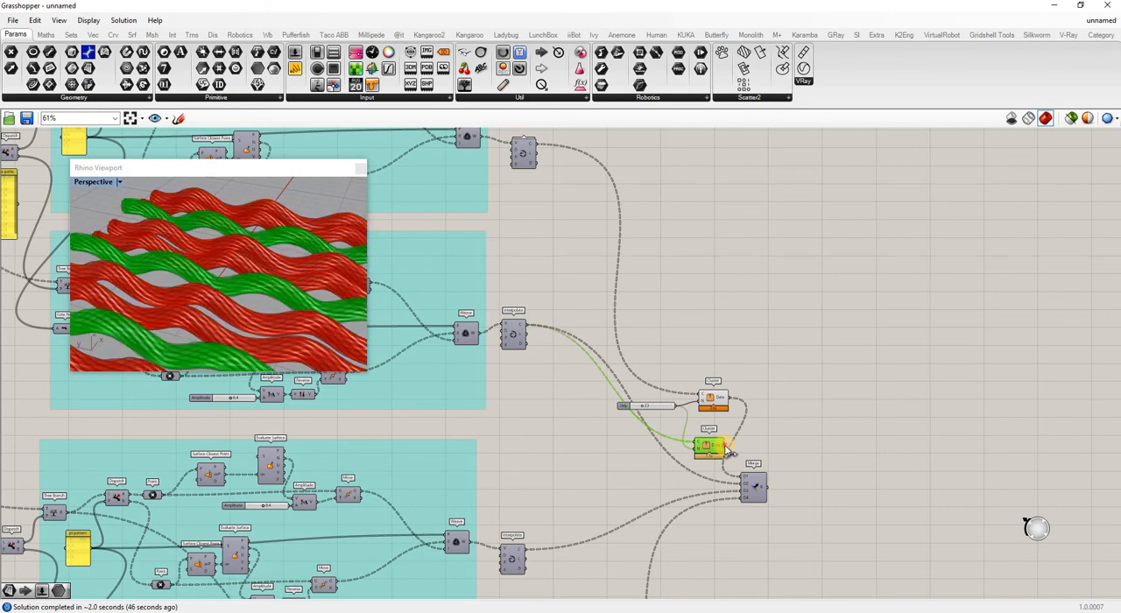
drag(727, 447, 742, 484)
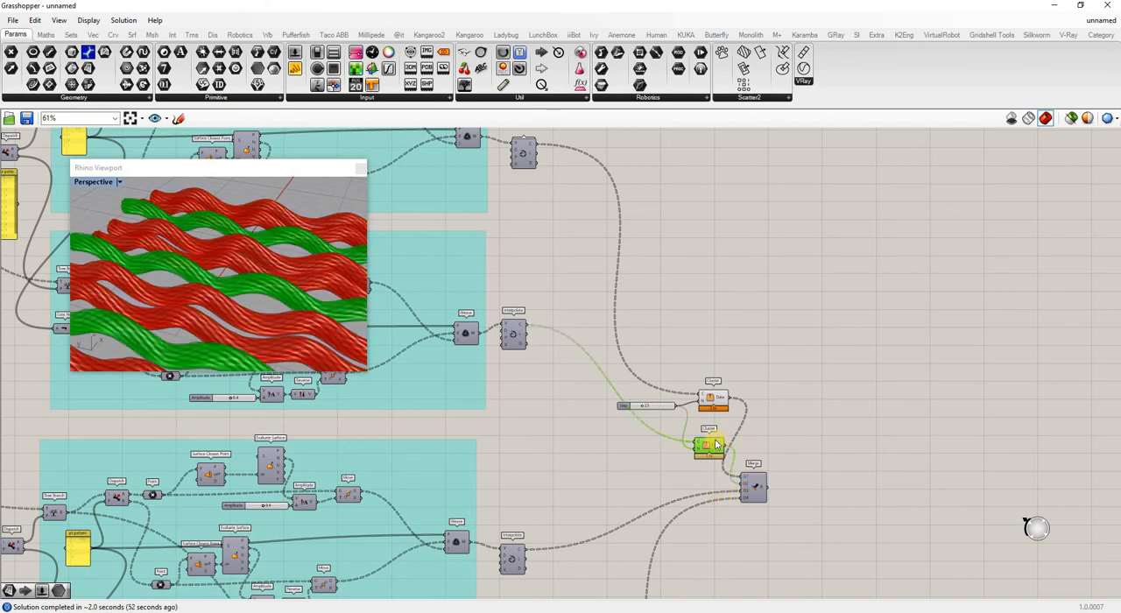
Stack the two clusters in front of Merge and place the shared Step slider ahead of them.
drag(711, 450, 707, 501)
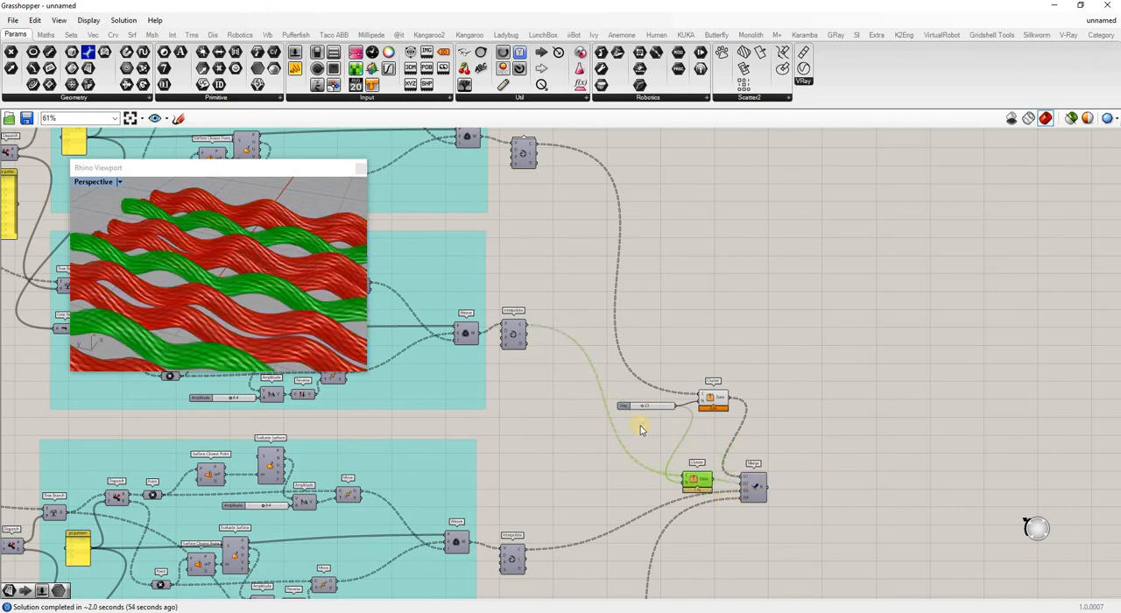
drag(623, 410, 551, 440)
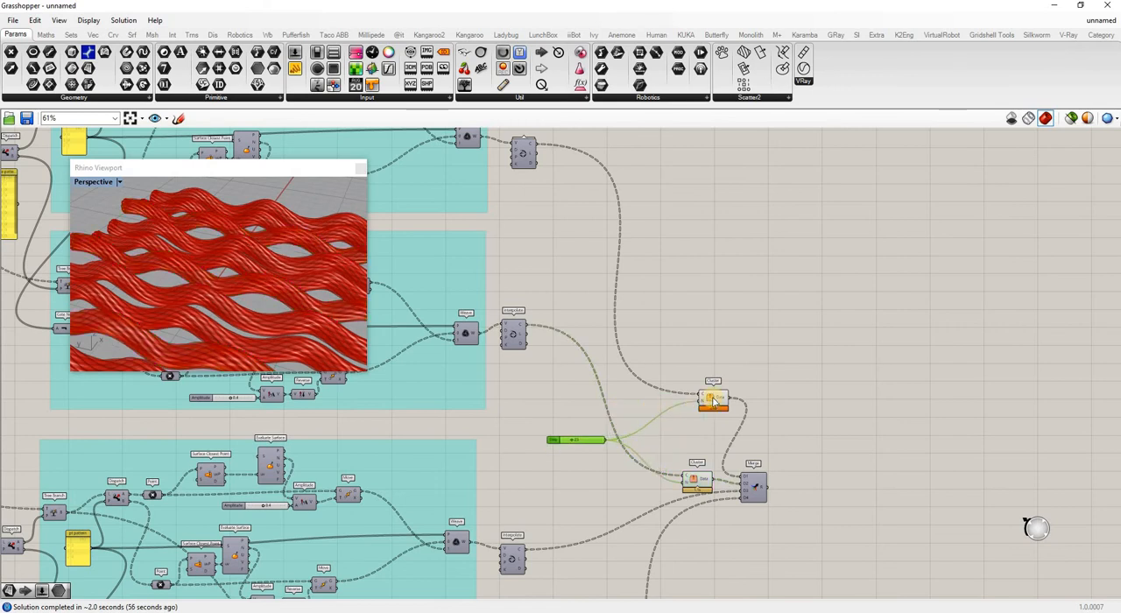
drag(719, 405, 702, 439)
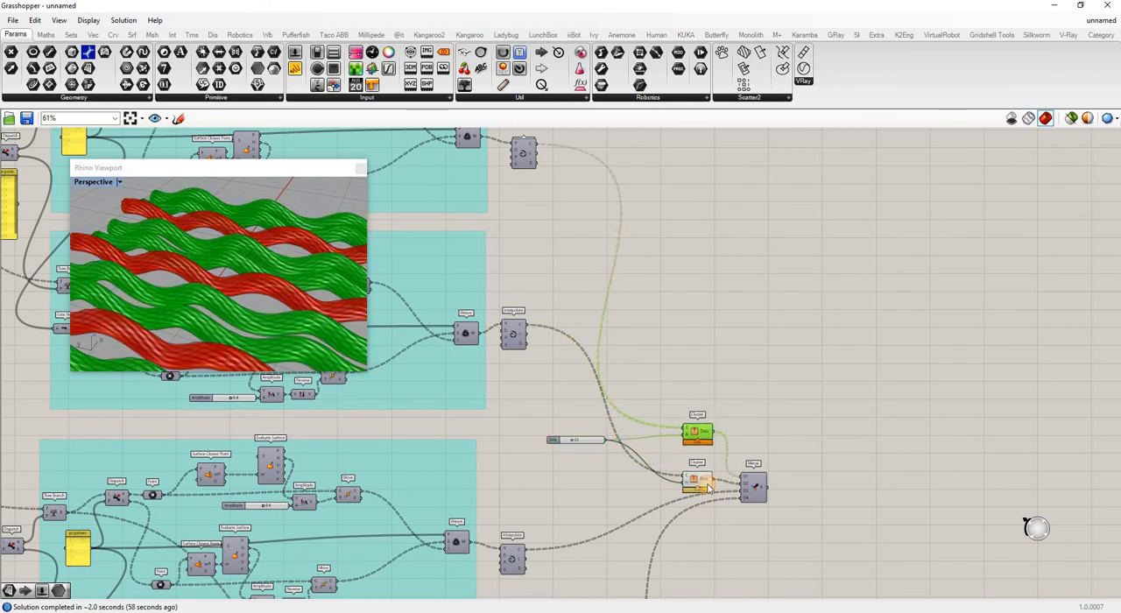
click(697, 355)
scroll(698, 357, down, 3)
scroll(701, 355, up, 5)
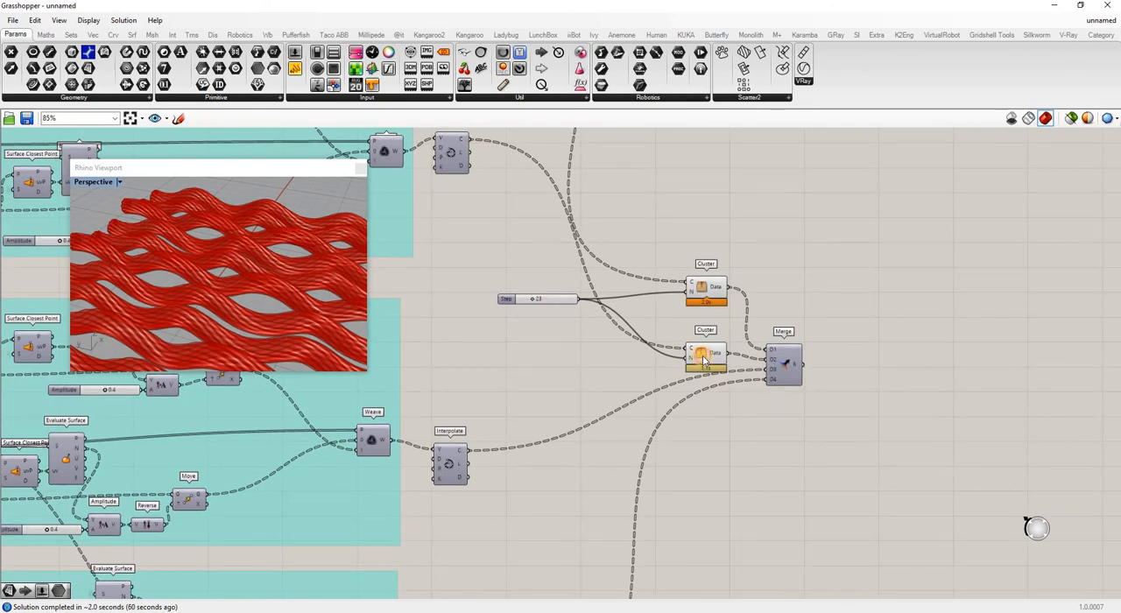
Make two more copies of the cluster and stack them below the existing pair.
click(703, 359)
key(ctrl+c)
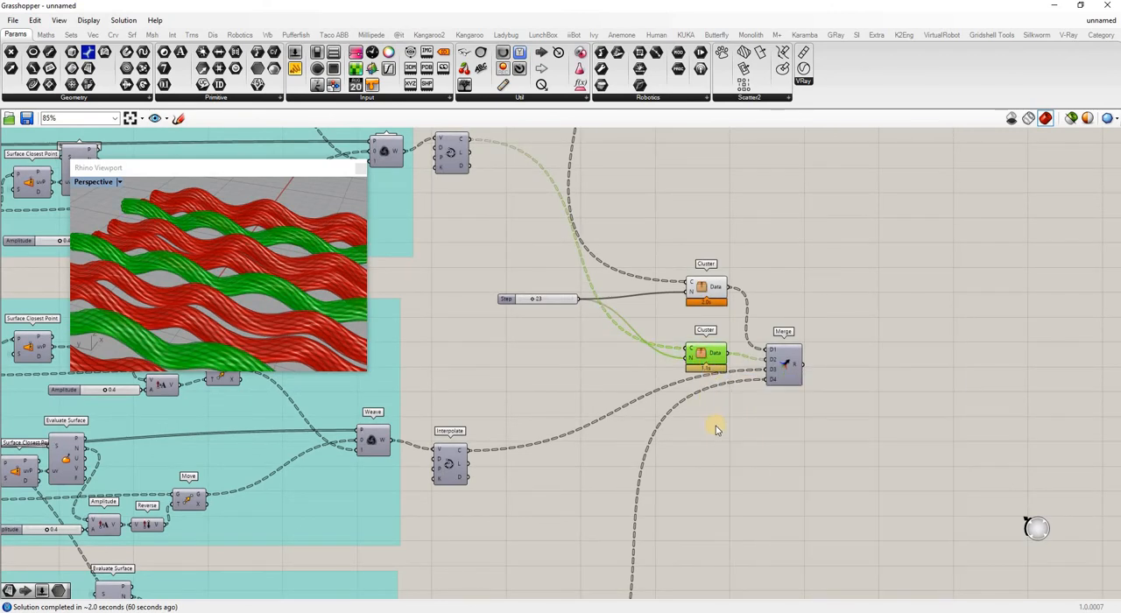
key(ctrl+v)
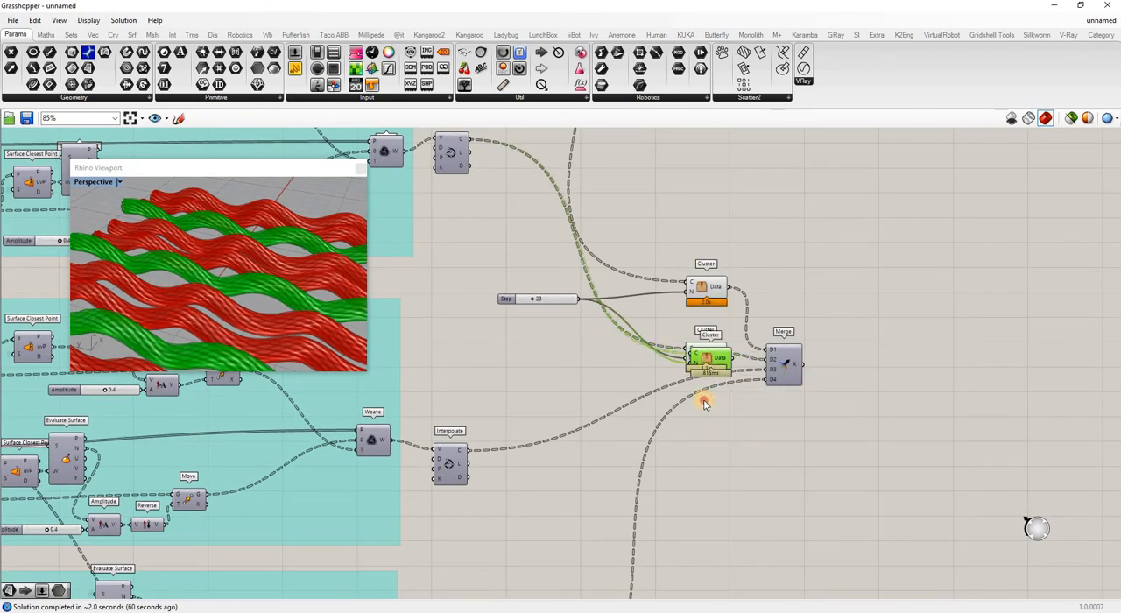
drag(709, 360, 699, 399)
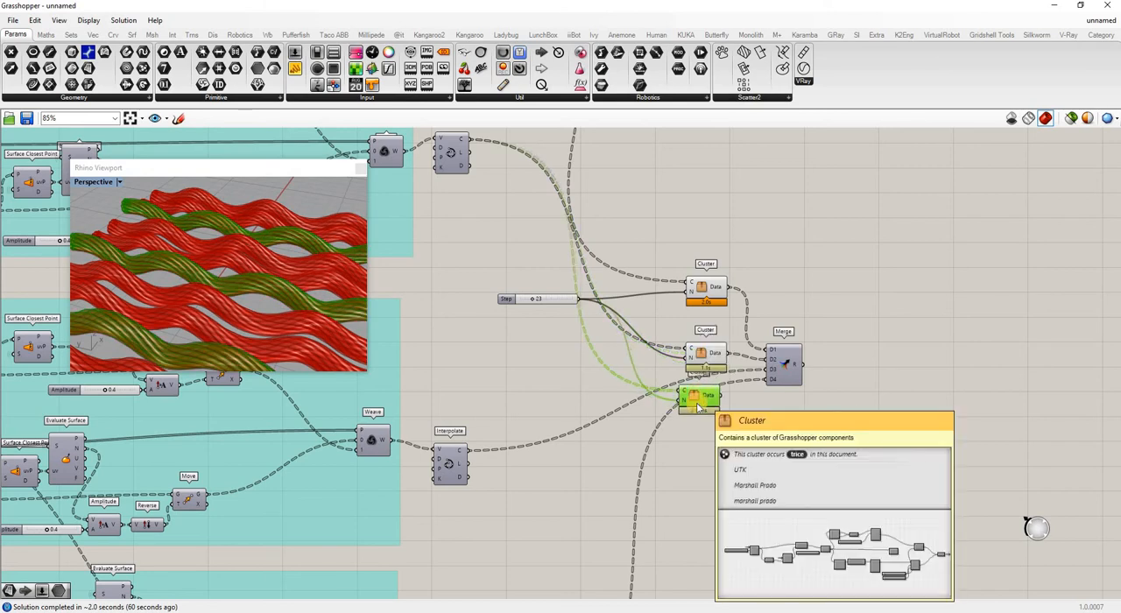
key(ctrl+v)
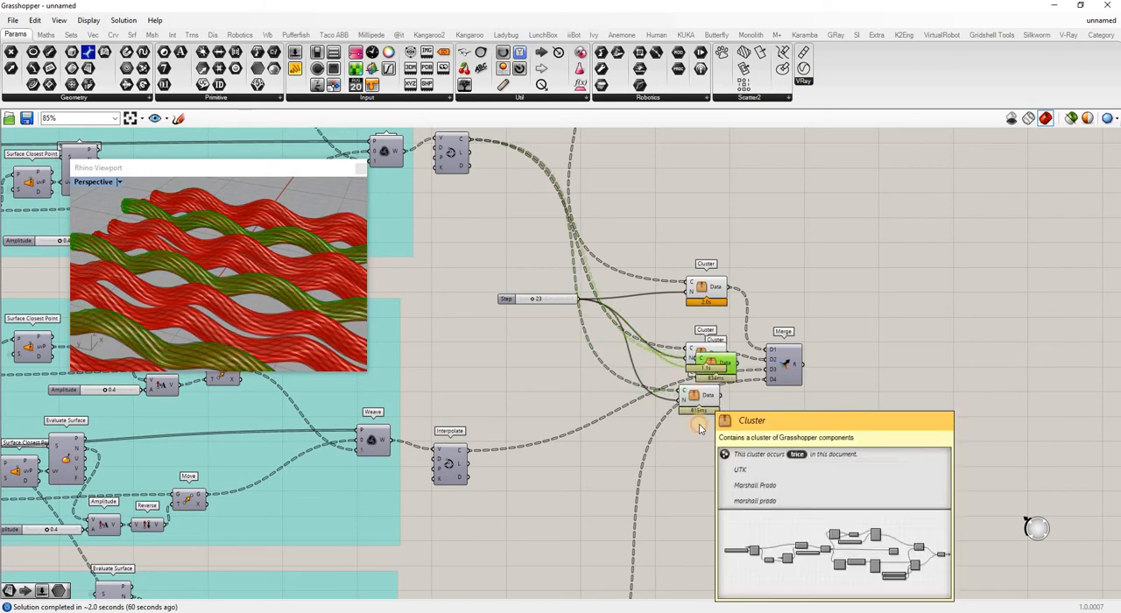
drag(712, 362, 706, 443)
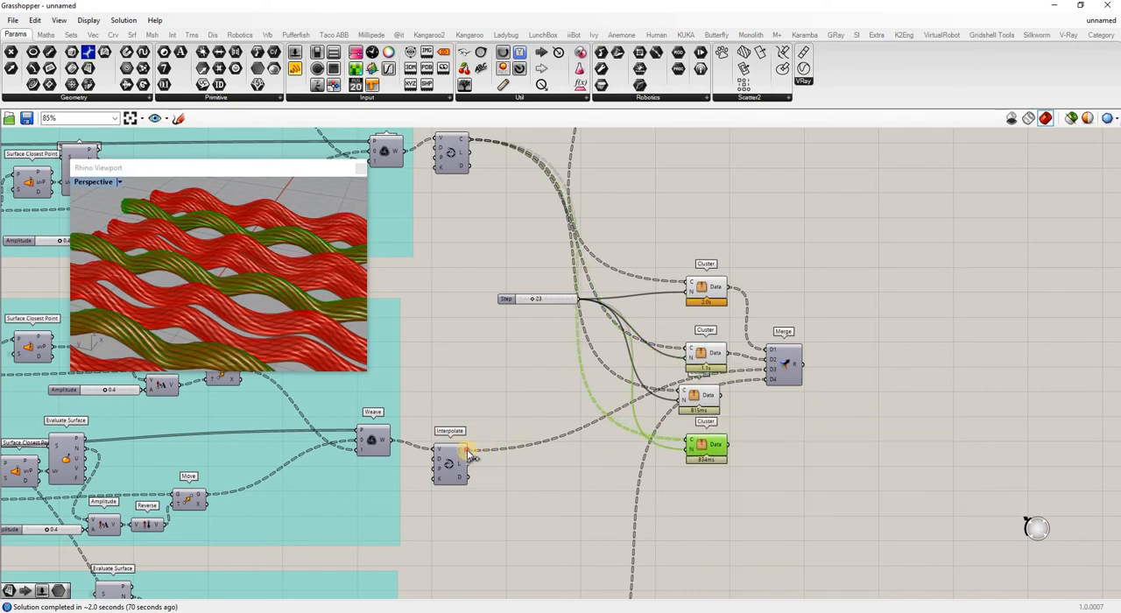
Feed the third and fourth Interpolate curves into the two new clusters and connect their Data outputs to Merge D3 and D4.
drag(471, 451, 766, 370)
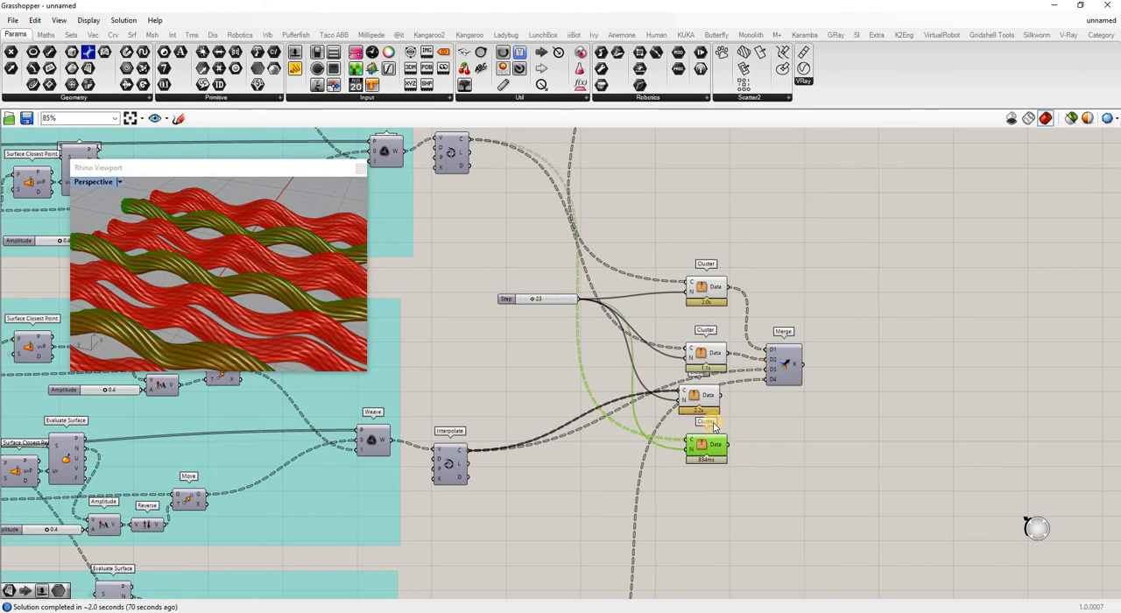
scroll(680, 331, down, 3)
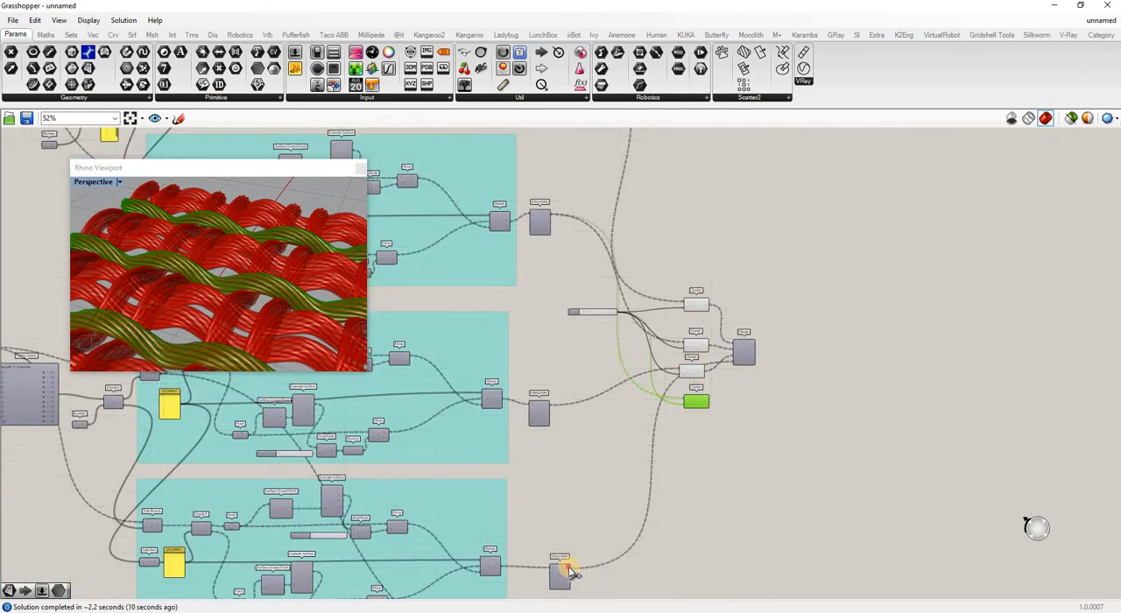
drag(569, 573, 691, 402)
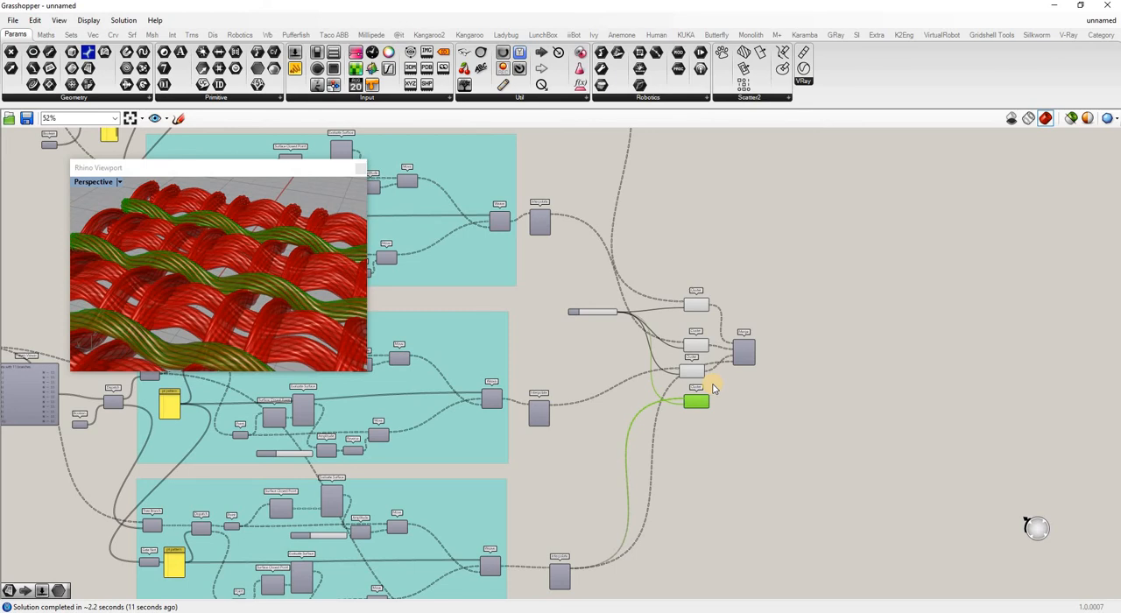
scroll(716, 388, up, 5)
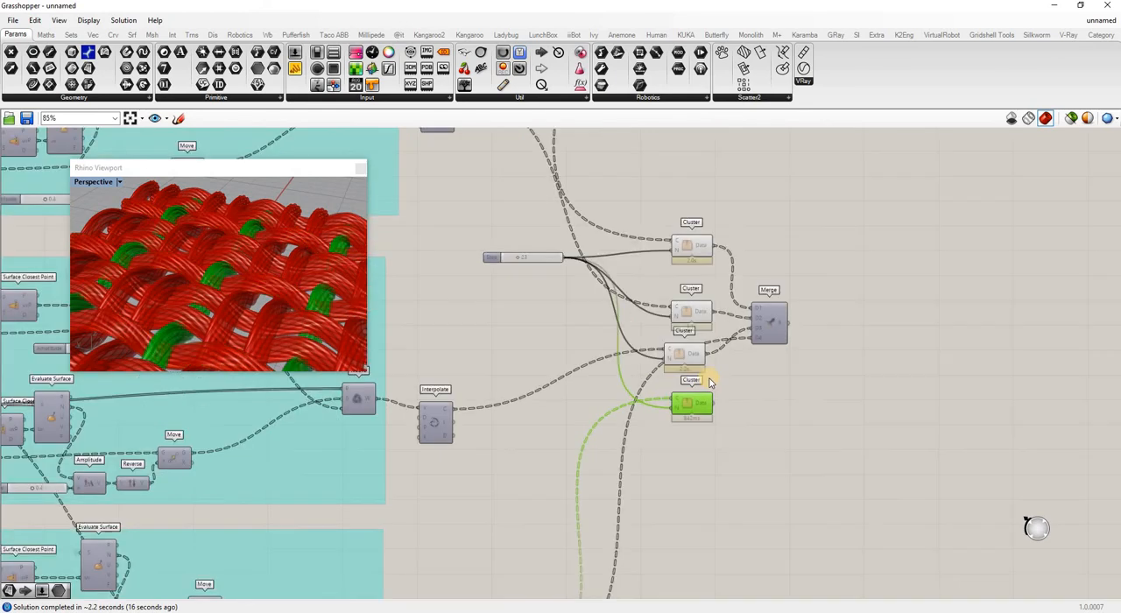
drag(717, 419, 774, 324)
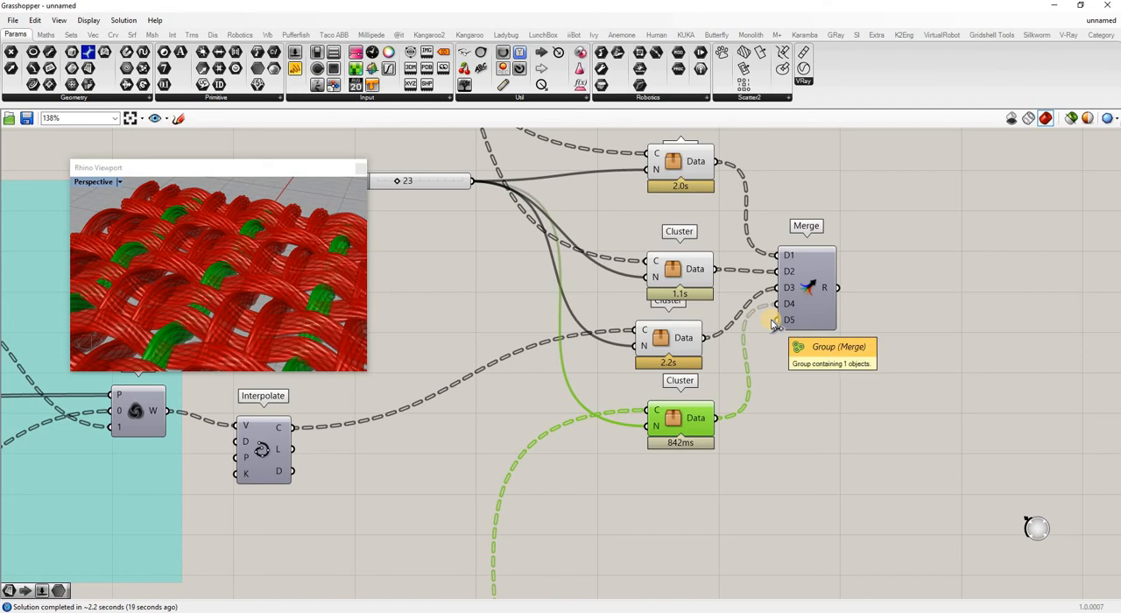
scroll(776, 325, down, 2)
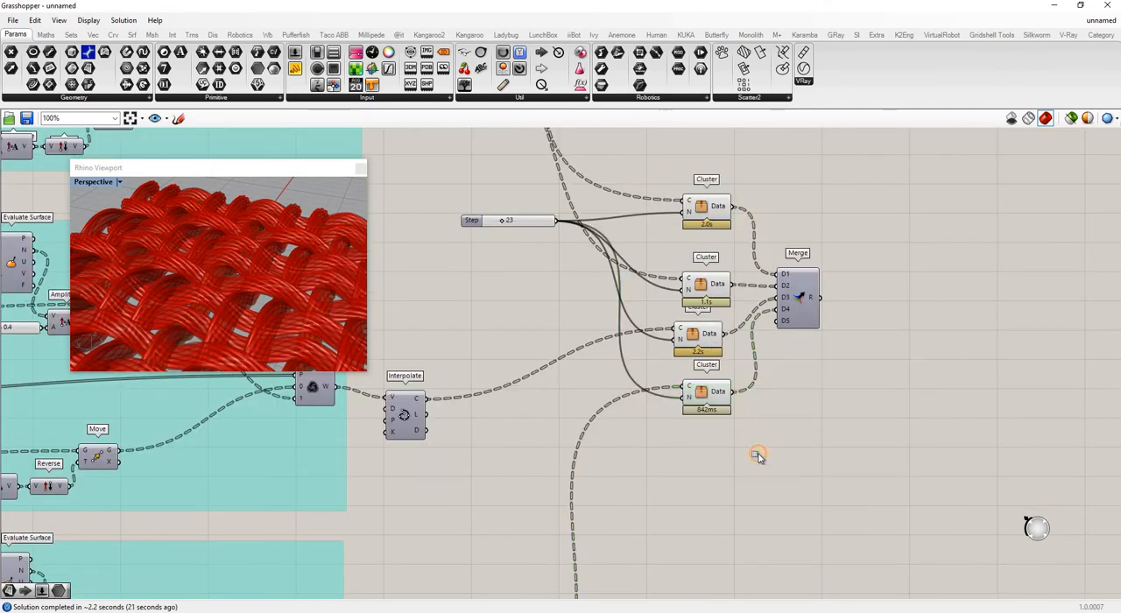
Turn off the preview of all four clusters and turn on the preview of the Merge component.
drag(756, 453, 640, 166)
right_click(740, 262)
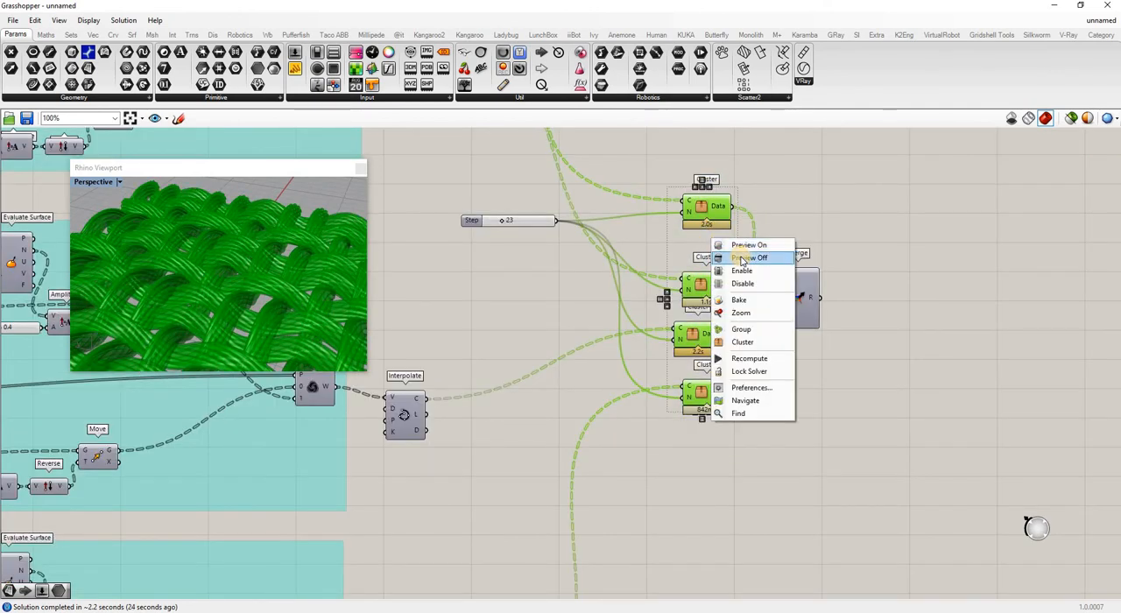
click(753, 254)
click(803, 301)
right_click(803, 301)
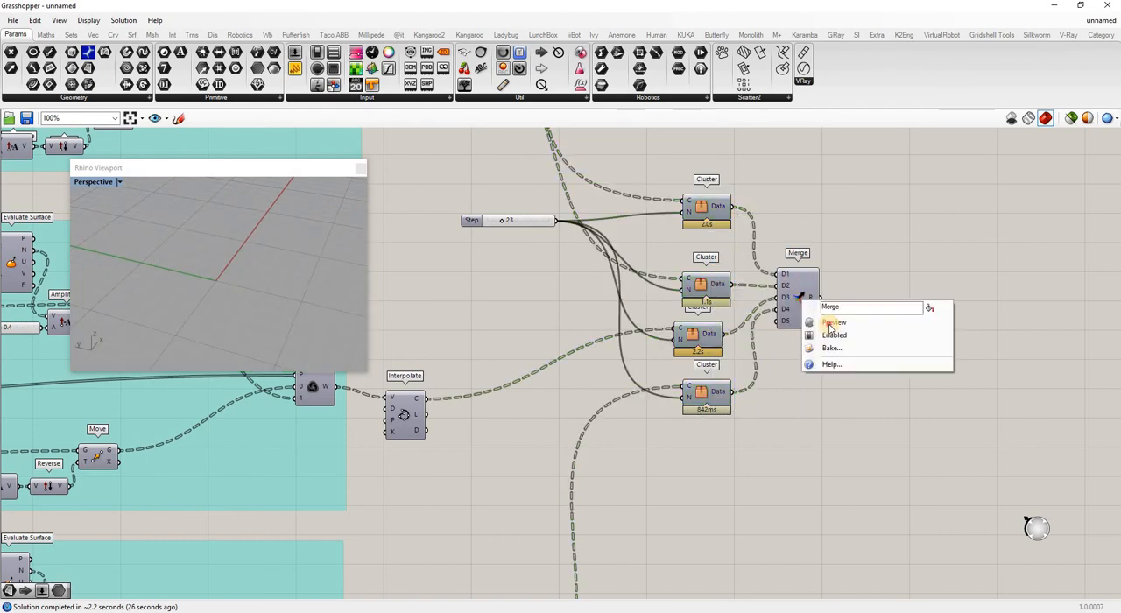
click(838, 320)
right_drag(296, 226, 235, 275)
scroll(235, 278, down, 2)
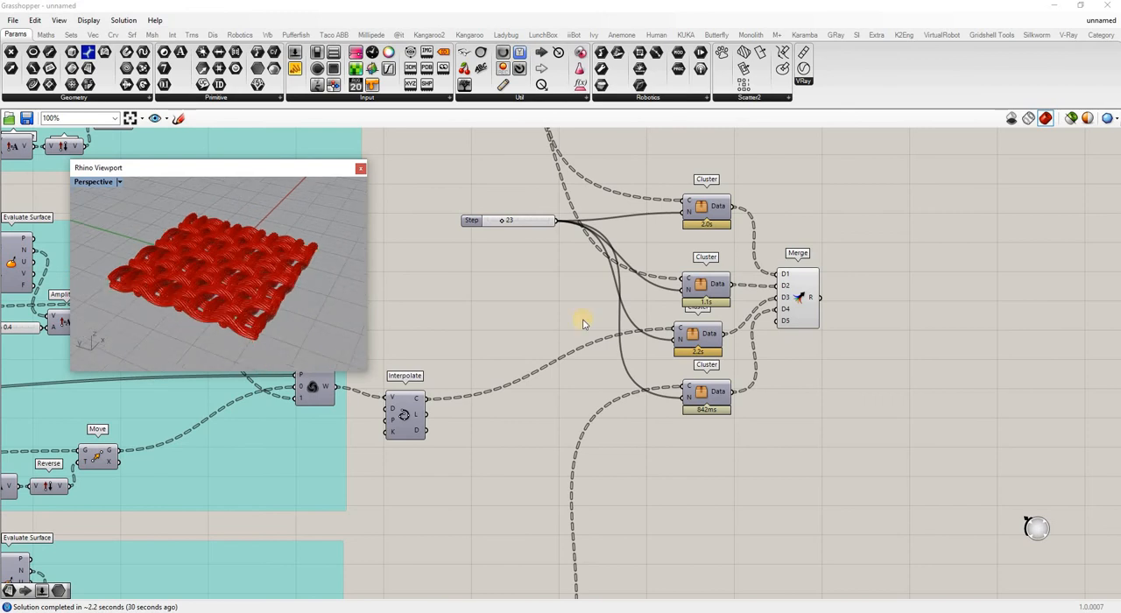
Bake the Merge output into Rhino with the Group option enabled.
right_click(802, 297)
click(828, 343)
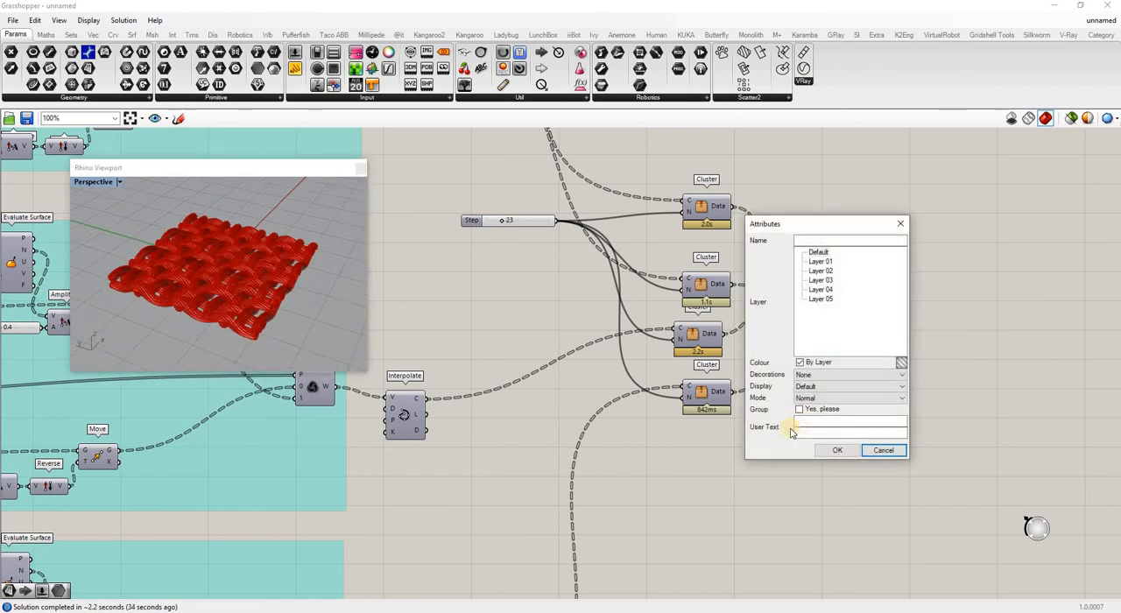
click(802, 410)
click(838, 450)
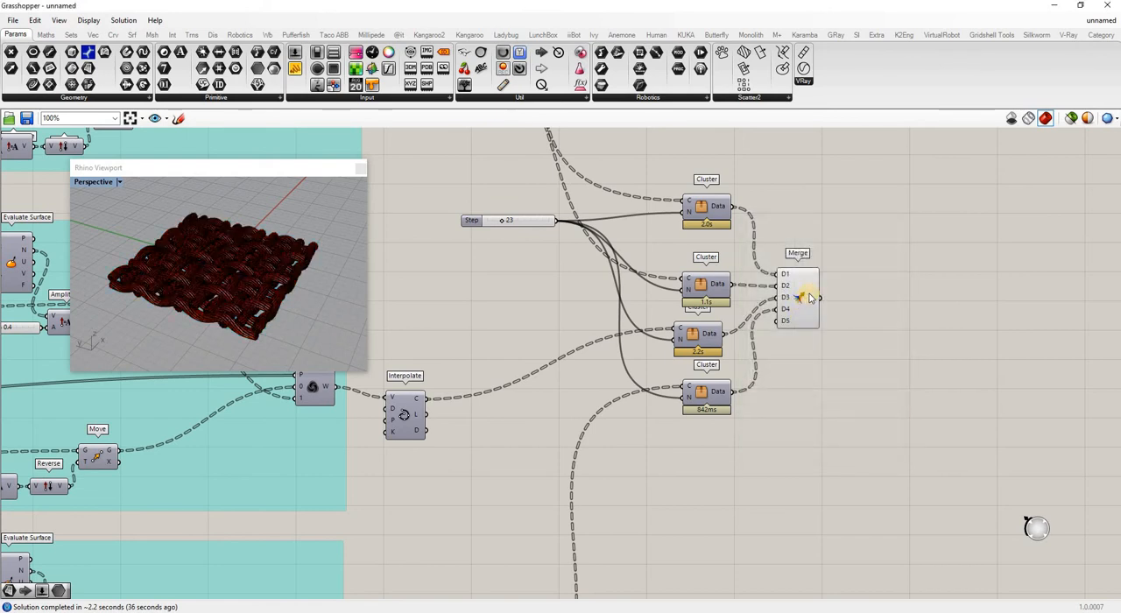
Turn off the Merge component's preview and set the Perspective viewport to the Rendered display mode.
right_click(810, 295)
right_click(801, 299)
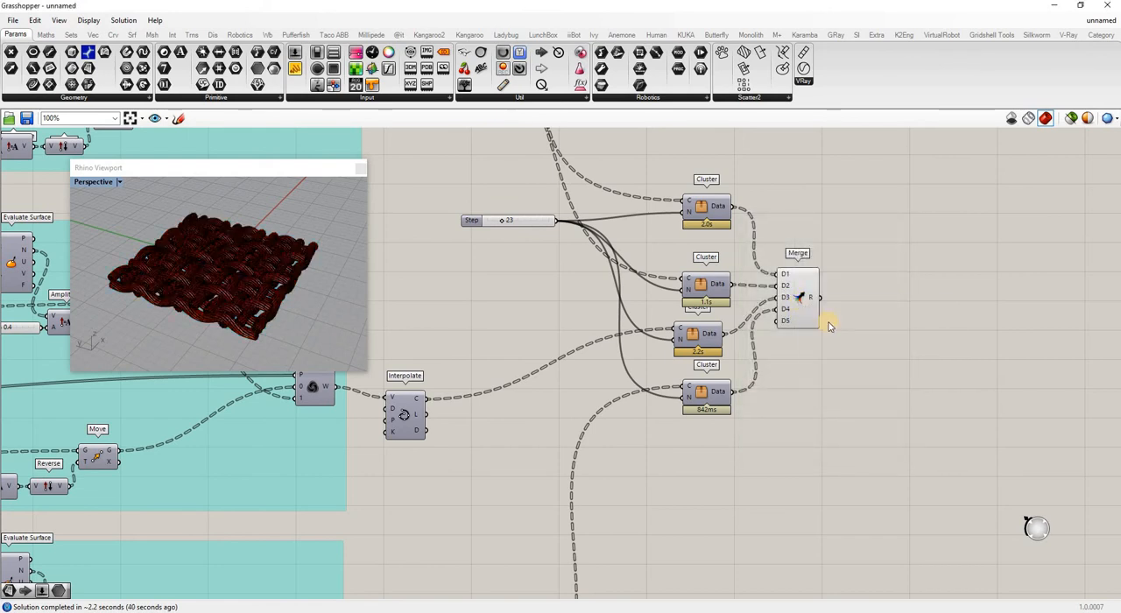
click(125, 186)
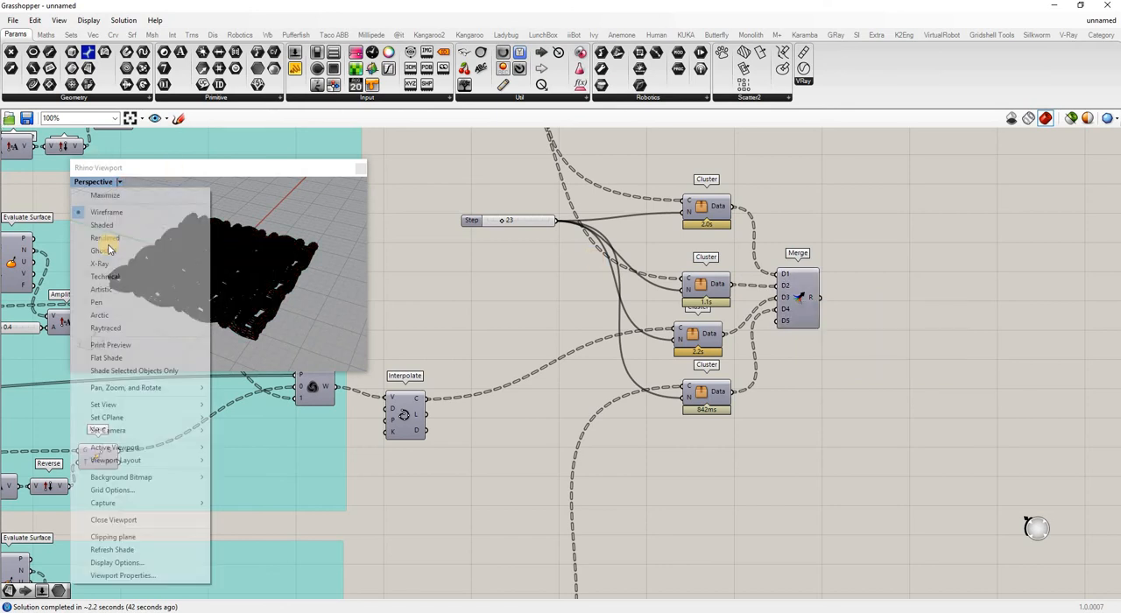
click(116, 259)
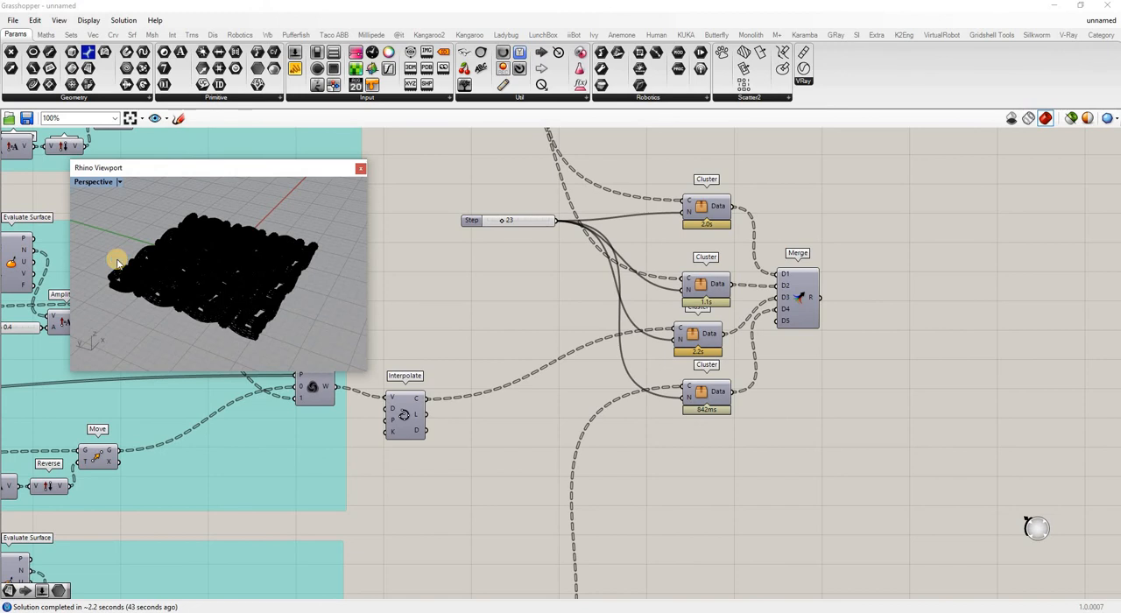
Examine the baked weave in the Rhino viewport, including the rounded strand ends and the overall pattern.
mouse_move(175, 315)
right_down()
mouse_move(220, 225)
mouse_move(219, 269)
mouse_move(190, 218)
mouse_move(243, 198)
mouse_move(237, 302)
right_up()
scroll(233, 251, up, 10)
right_drag(205, 242, 236, 260)
right_drag(245, 316, 265, 340)
scroll(189, 264, up, 6)
scroll(200, 281, up, 4)
scroll(198, 260, down, 4)
scroll(239, 332, up, 7)
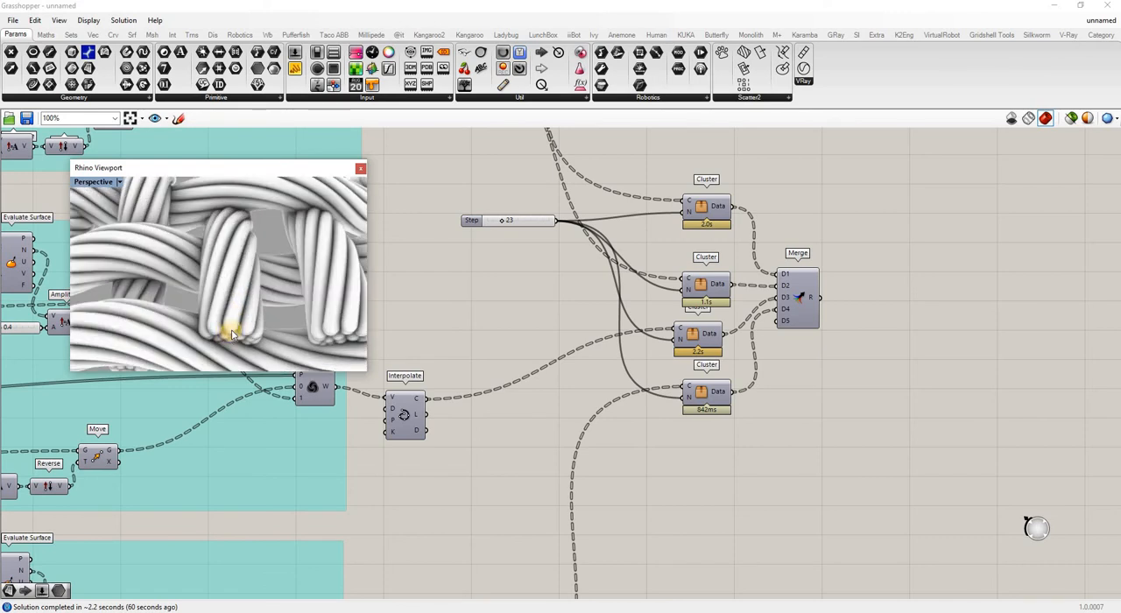
scroll(230, 328, down, 8)
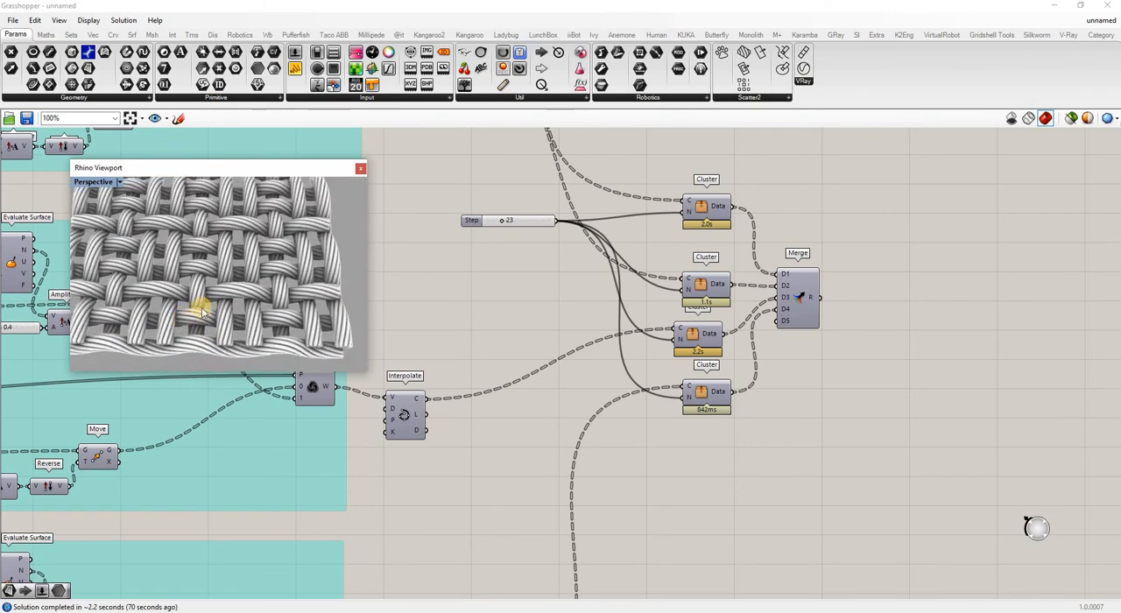
scroll(202, 311, down, 6)
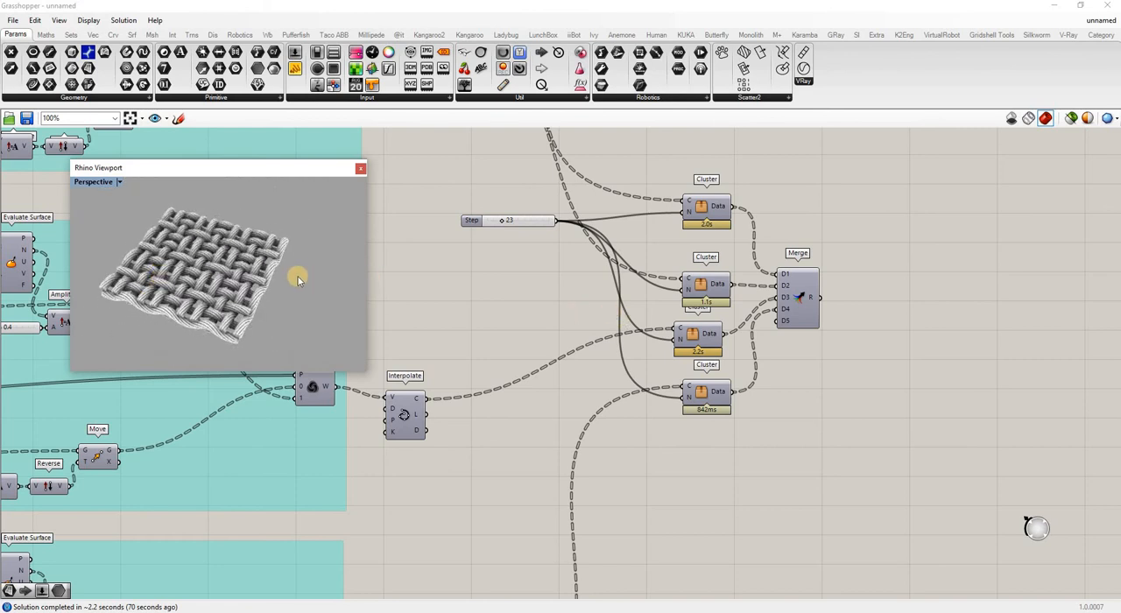
Delete the baked weave from the Rhino scene and turn the Merge component's preview back on.
click(235, 279)
key(Delete)
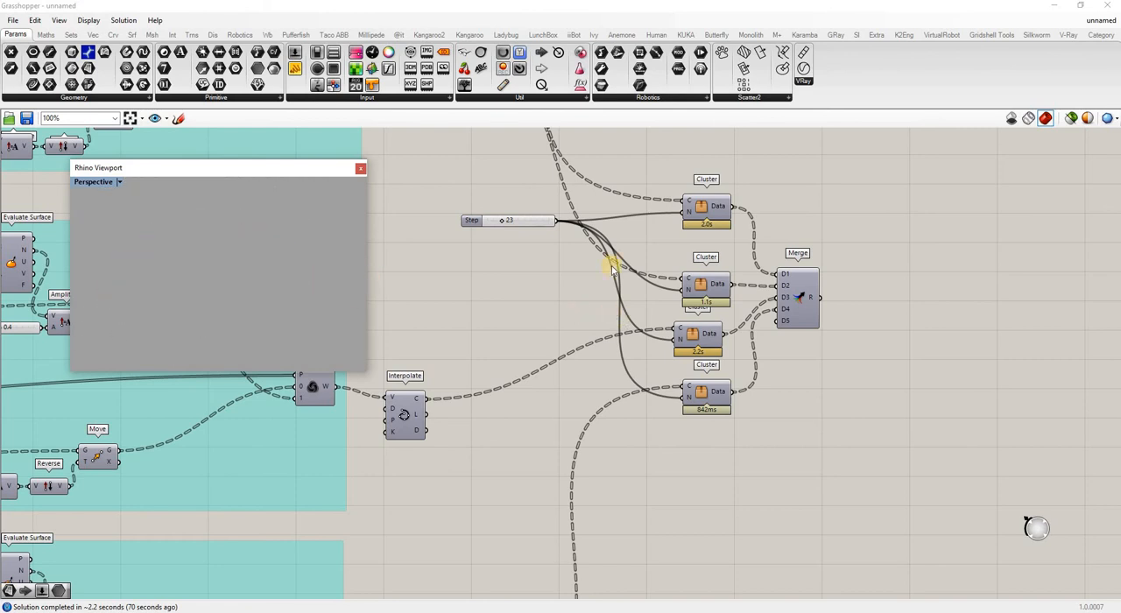
right_click(823, 321)
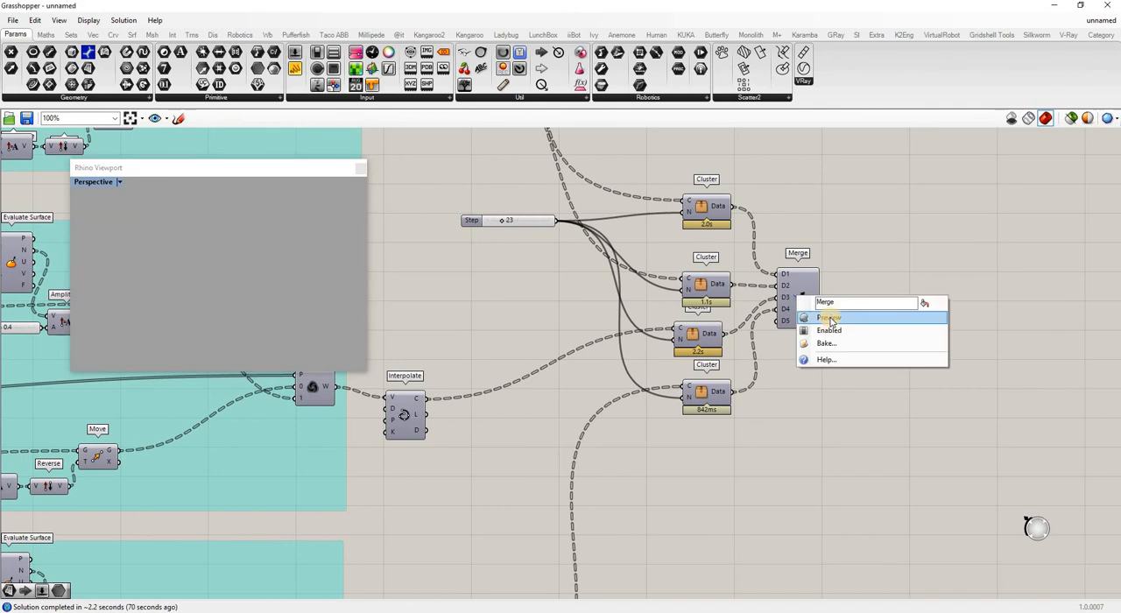
click(836, 319)
right_drag(211, 213, 327, 296)
mouse_move(262, 281)
right_down()
mouse_move(247, 263)
mouse_move(183, 243)
mouse_move(271, 306)
mouse_move(275, 291)
right_up()
scroll(275, 290, up, 5)
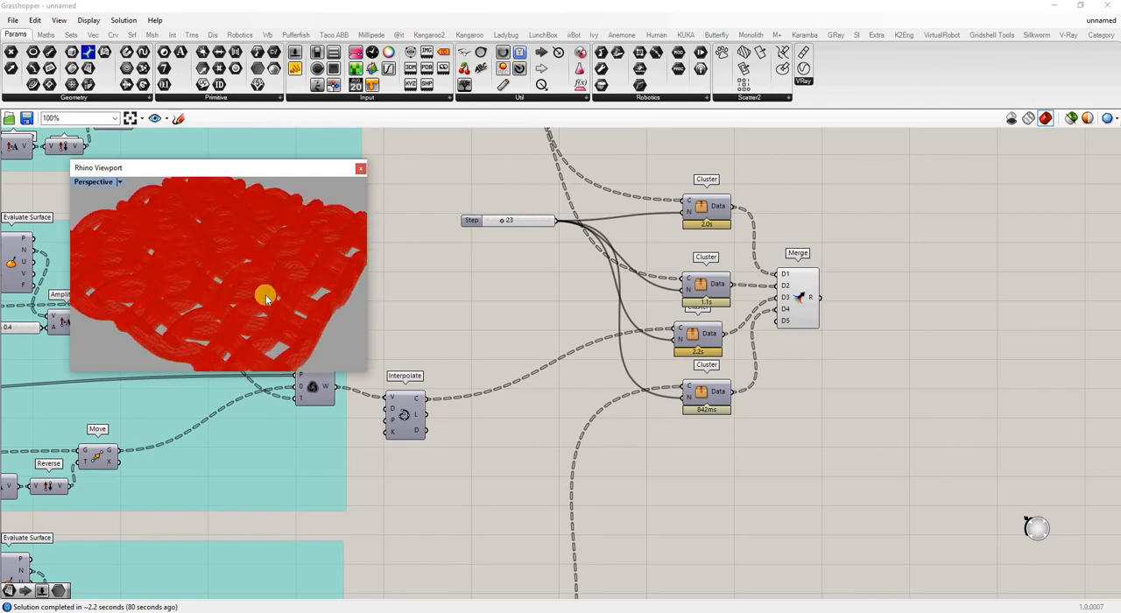
scroll(265, 296, down, 5)
Set the Perspective viewport to the Shaded display mode.
click(119, 183)
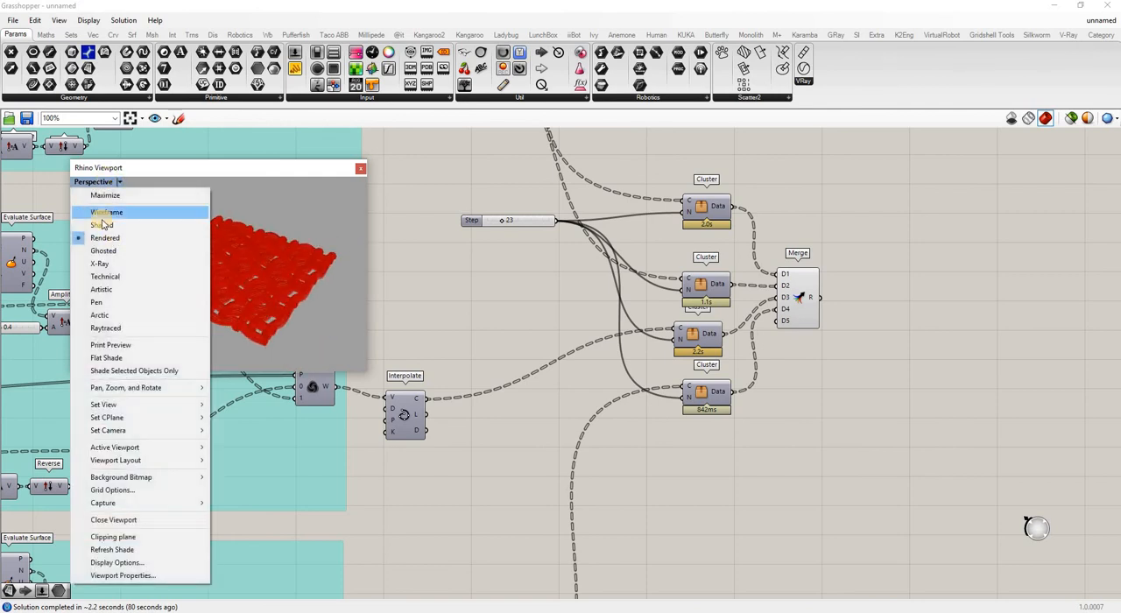
click(114, 225)
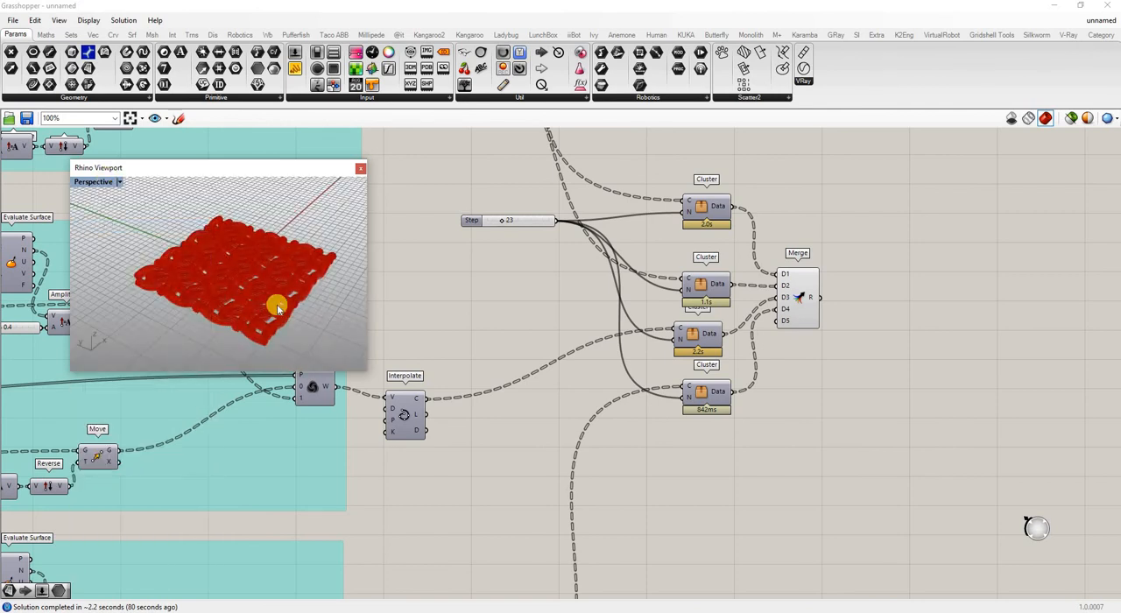
scroll(276, 294, up, 8)
scroll(277, 290, down, 8)
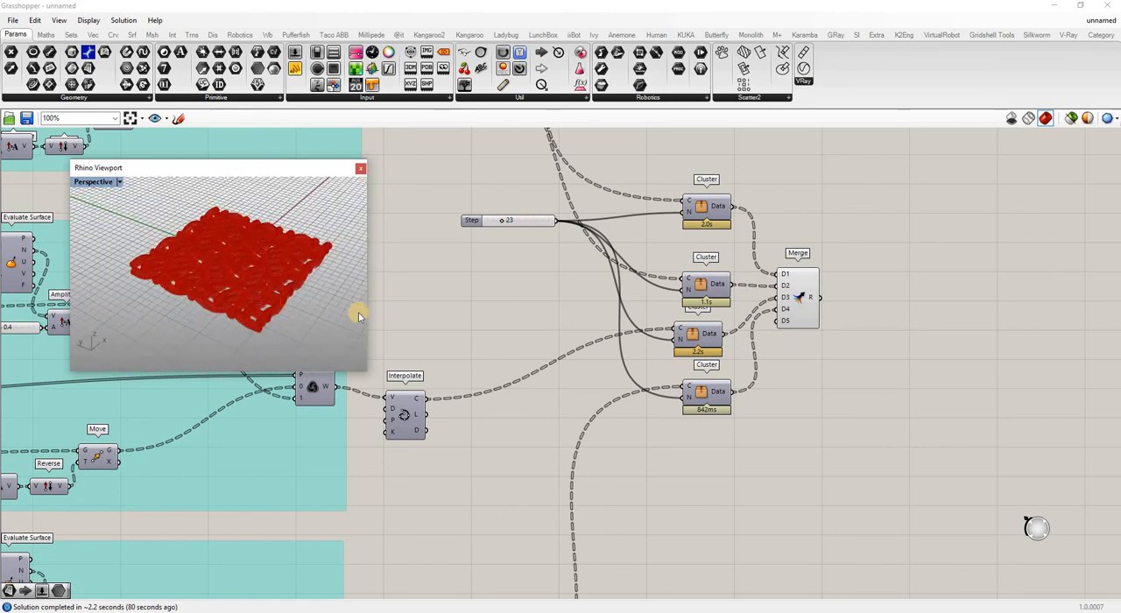
Turn on the Surface parameter's preview and connect it to Divide Surface's S input in place of the Plane Surface.
right_drag(358, 312, 628, 328)
scroll(932, 366, down, 10)
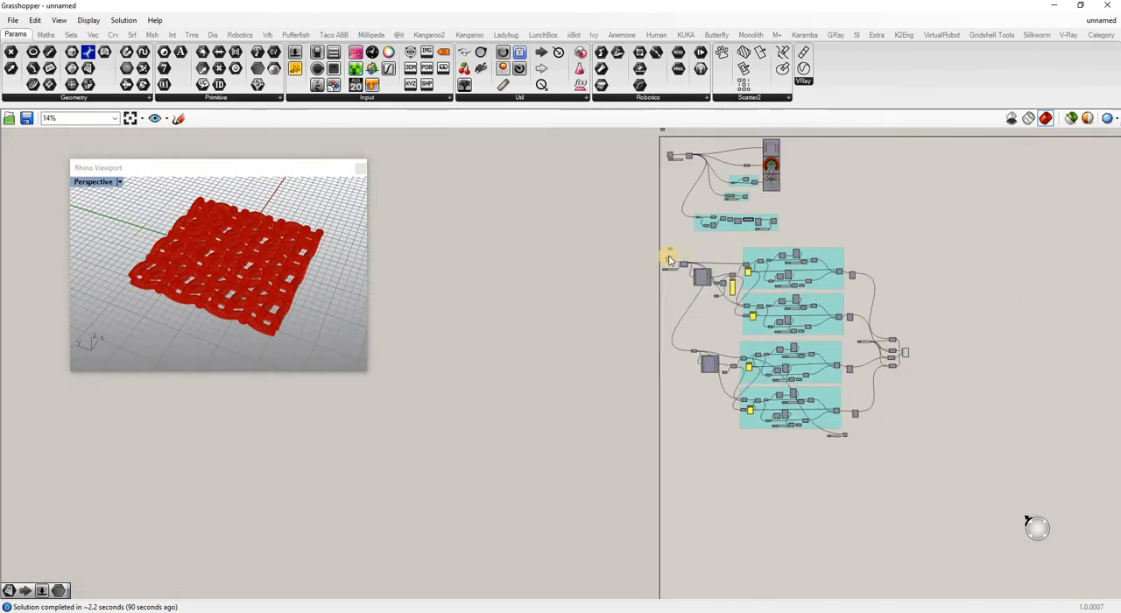
scroll(673, 242, up, 10)
right_click(660, 236)
click(690, 260)
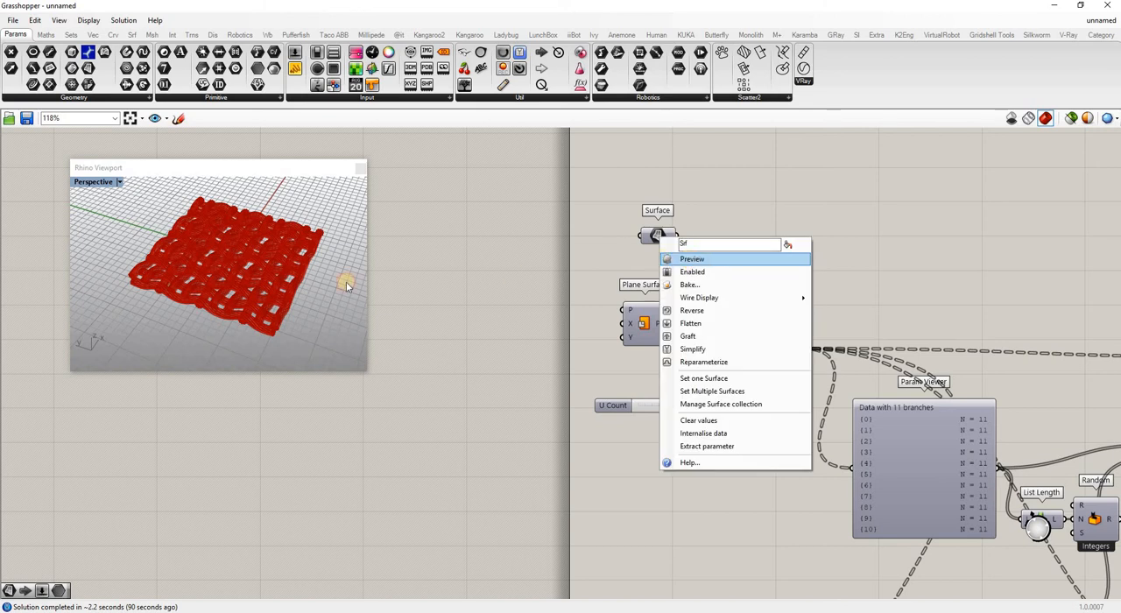
right_drag(276, 200, 596, 314)
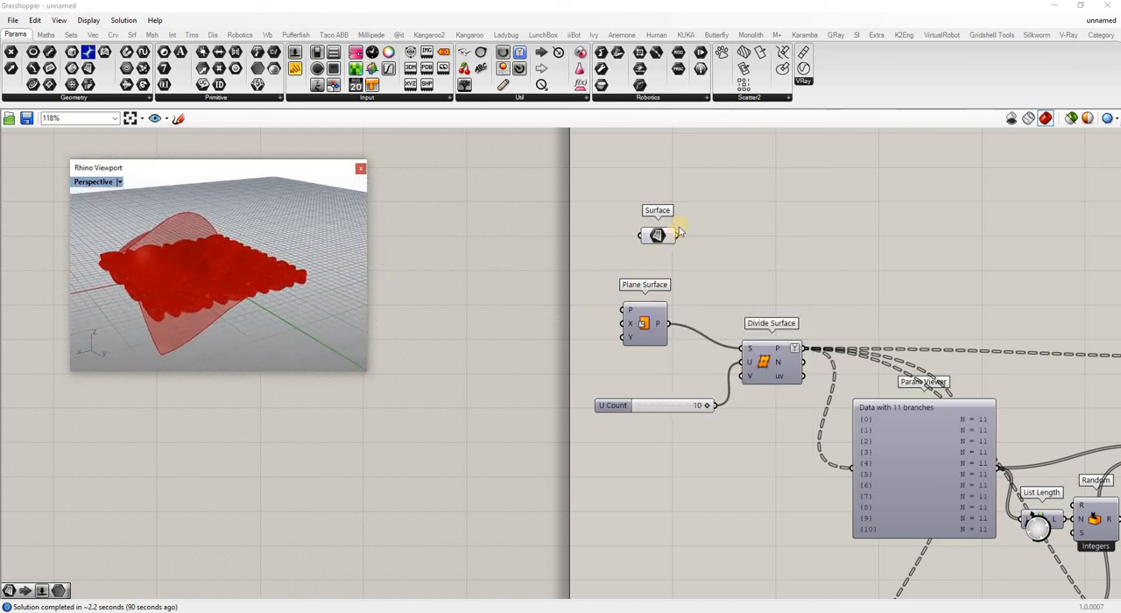
drag(682, 240, 741, 349)
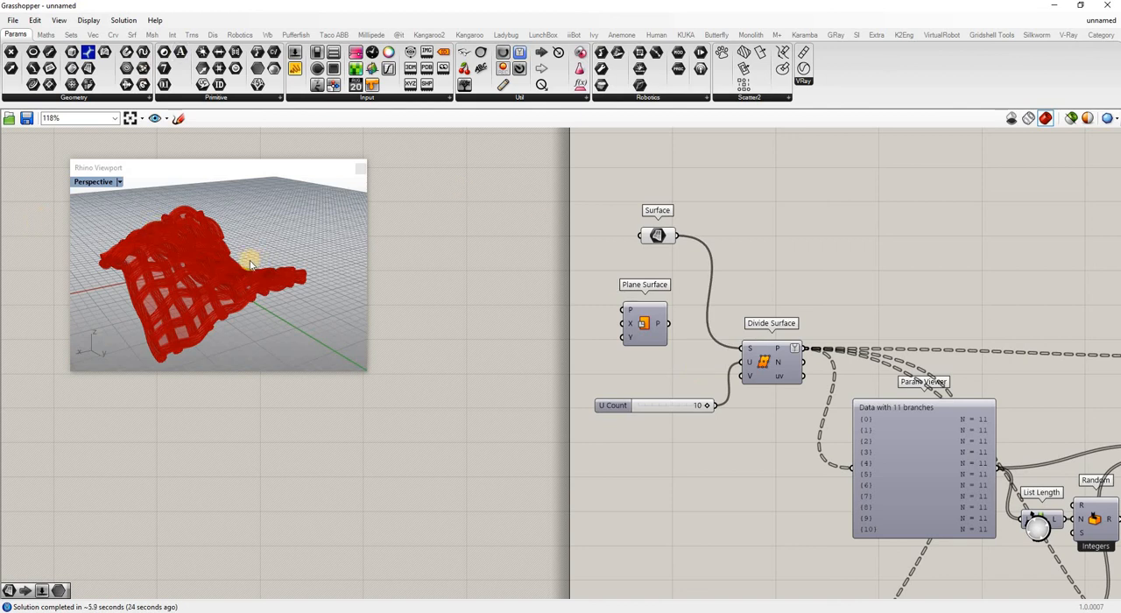
Turn off the previews of the Surface parameter and the Merge component.
right_drag(250, 263, 408, 287)
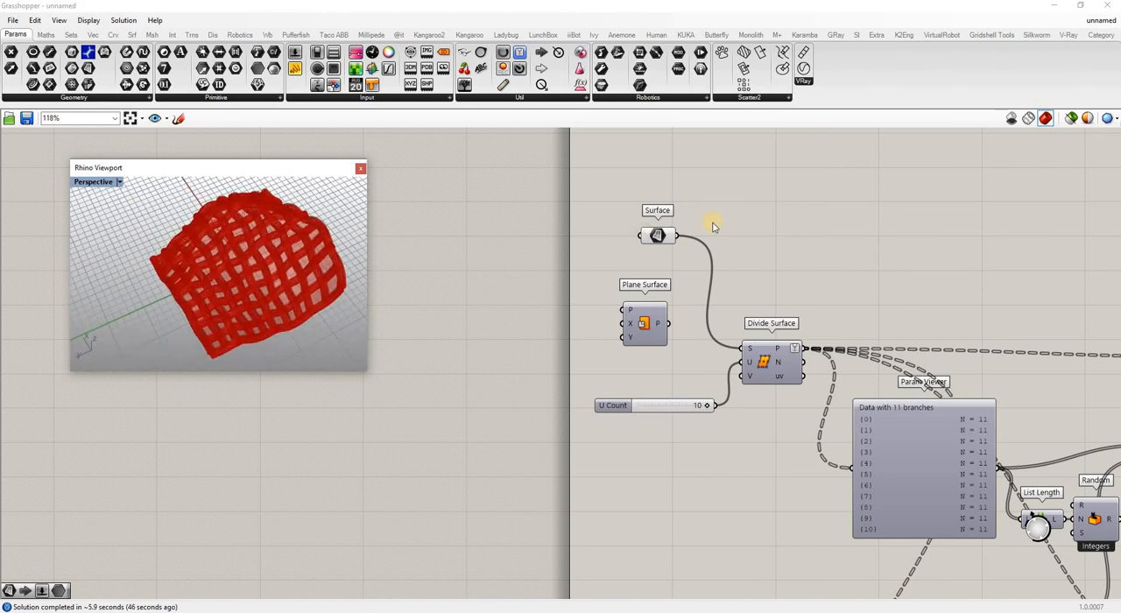
drag(659, 233, 644, 234)
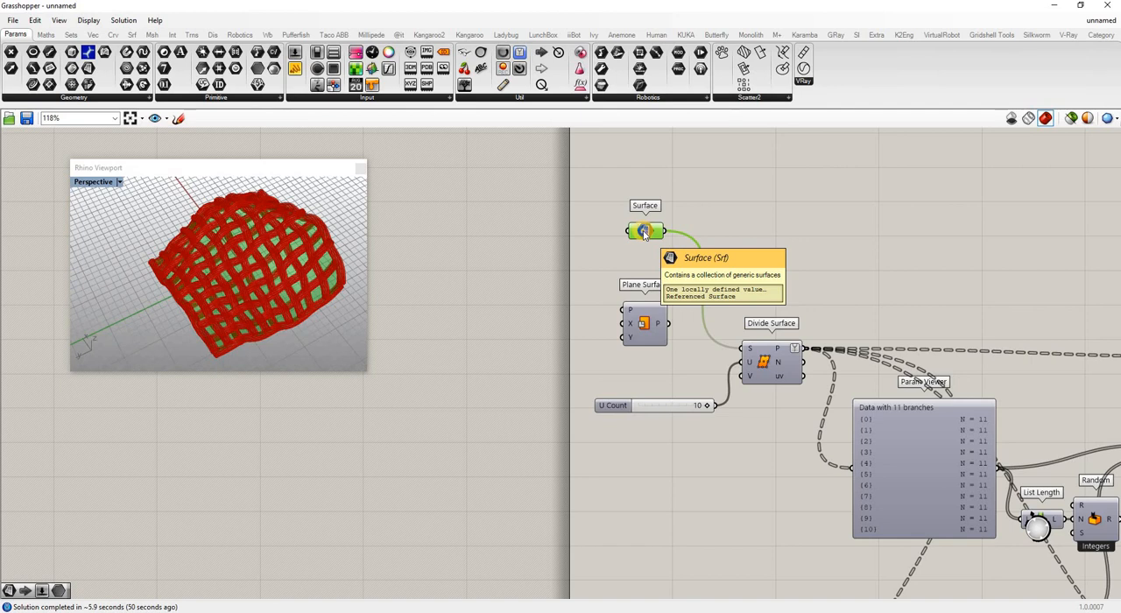
right_click(645, 233)
click(673, 255)
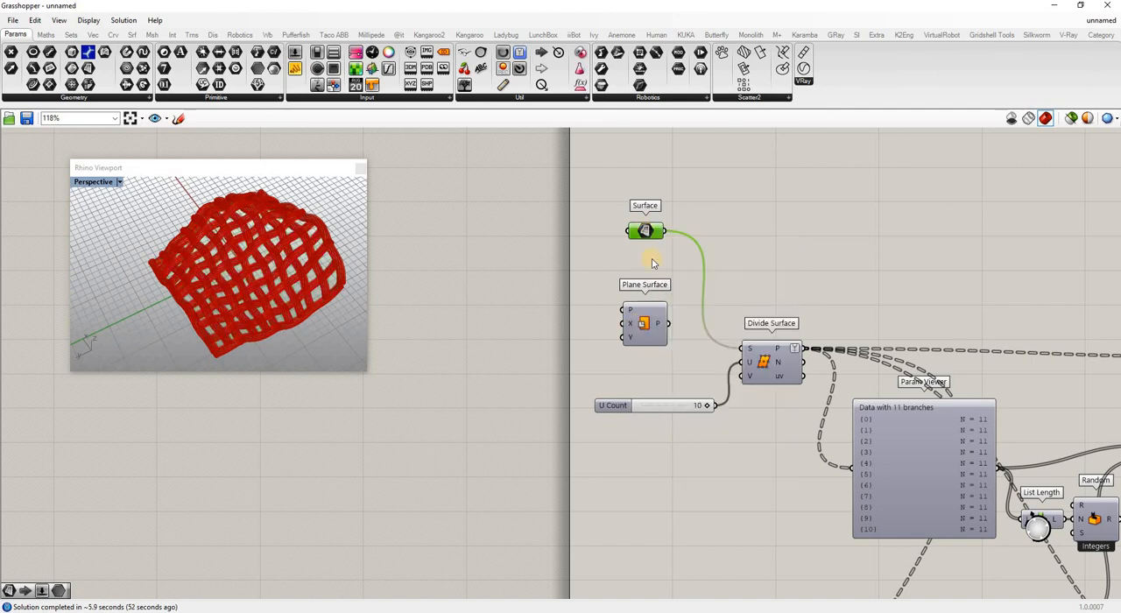
scroll(842, 370, down, 10)
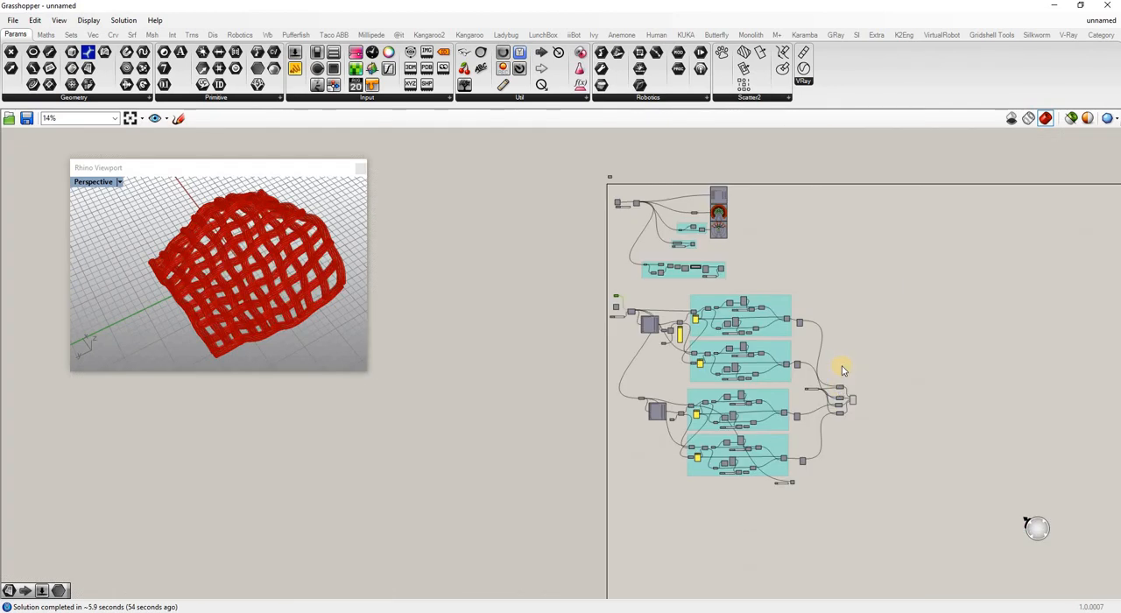
scroll(858, 405, up, 8)
right_click(882, 429)
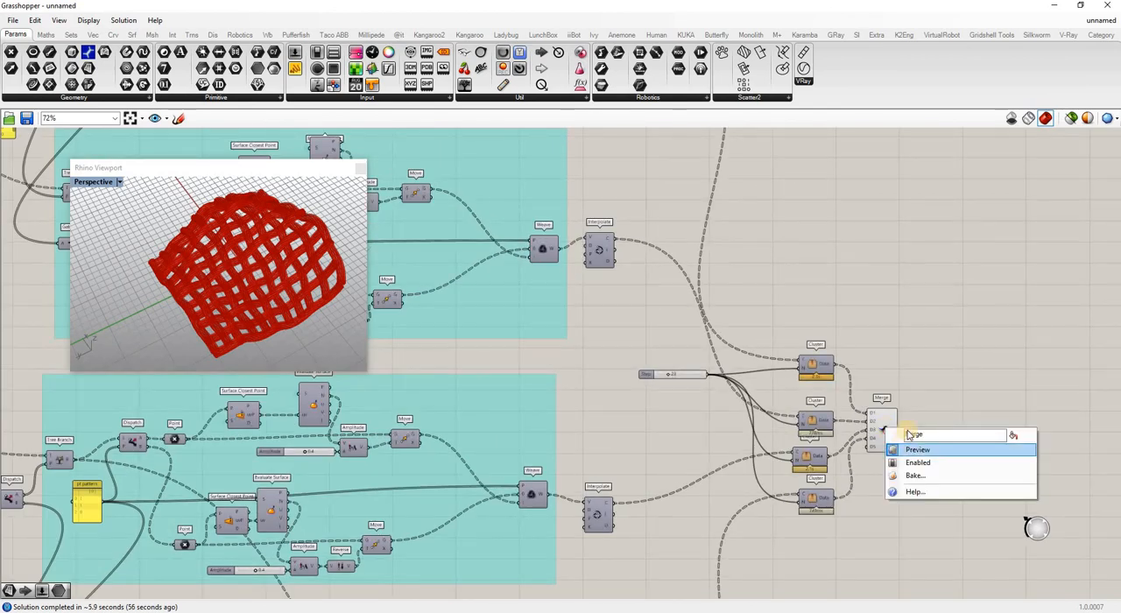
click(916, 450)
Bake the Plane Surface component into Rhino with the default attributes.
scroll(1062, 341, down, 5)
scroll(809, 296, up, 10)
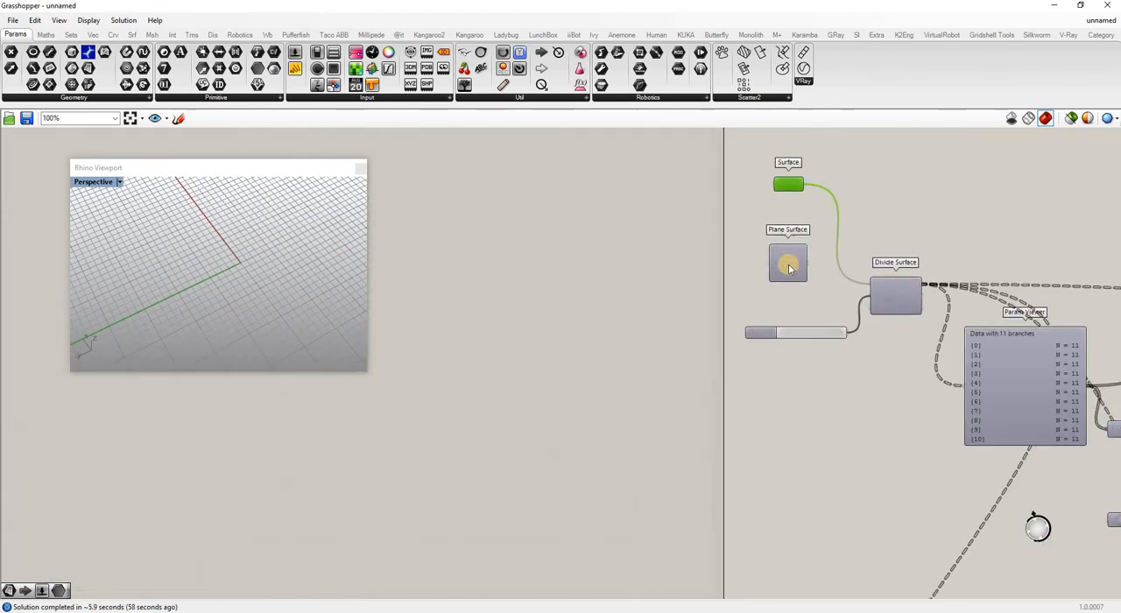
right_click(809, 296)
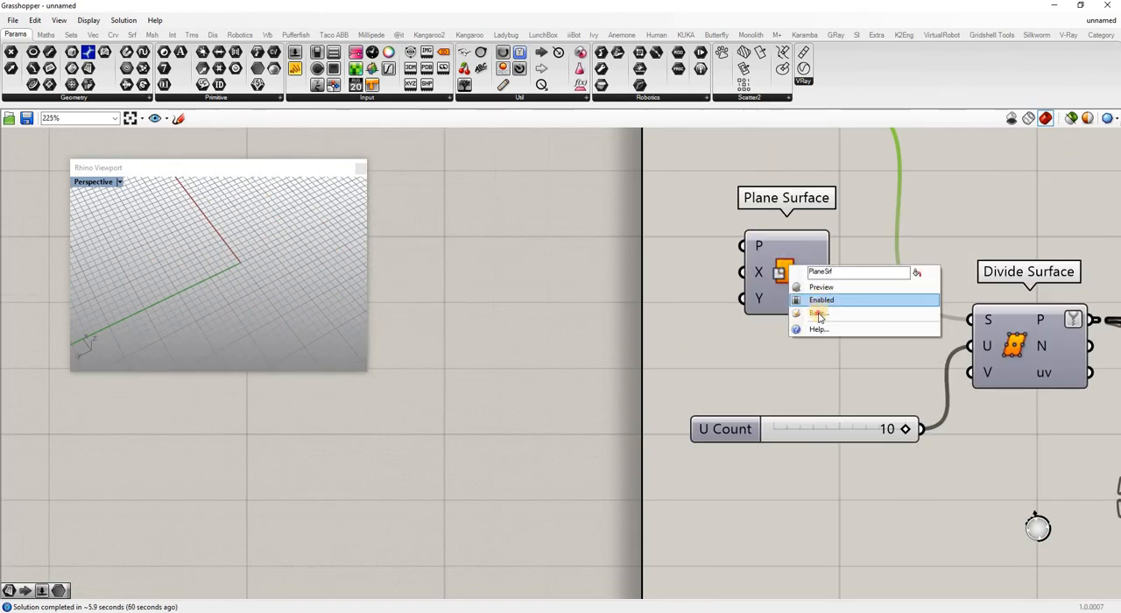
click(819, 313)
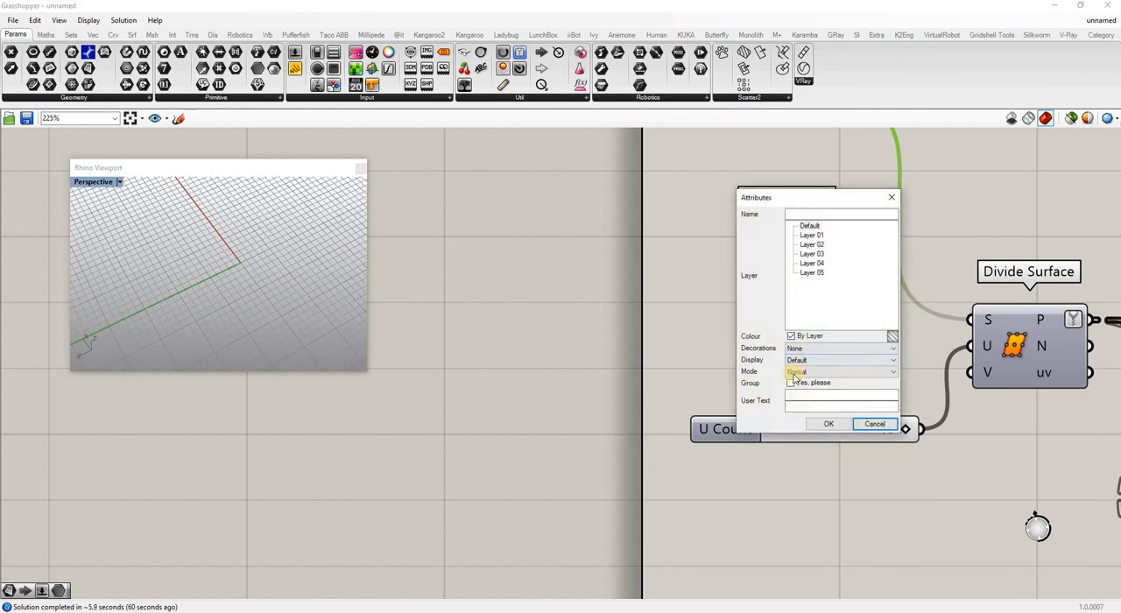
click(823, 423)
Rebuild the baked plane with 5 points and degree 3 in both U and V, deleting the input surface.
right_drag(276, 253, 248, 268)
click(247, 270)
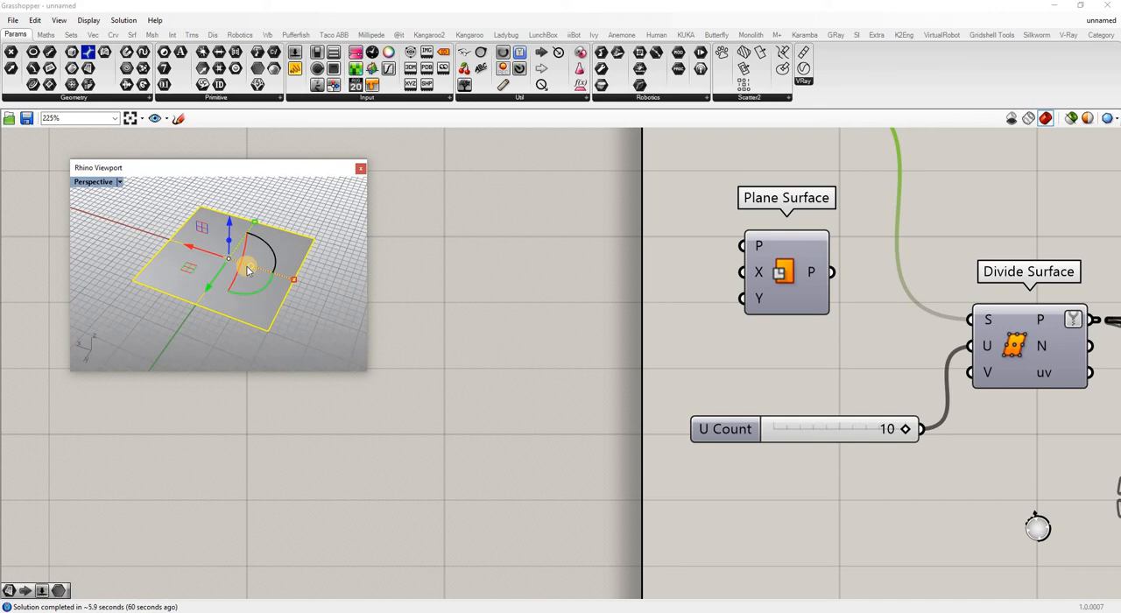
text(rebui)
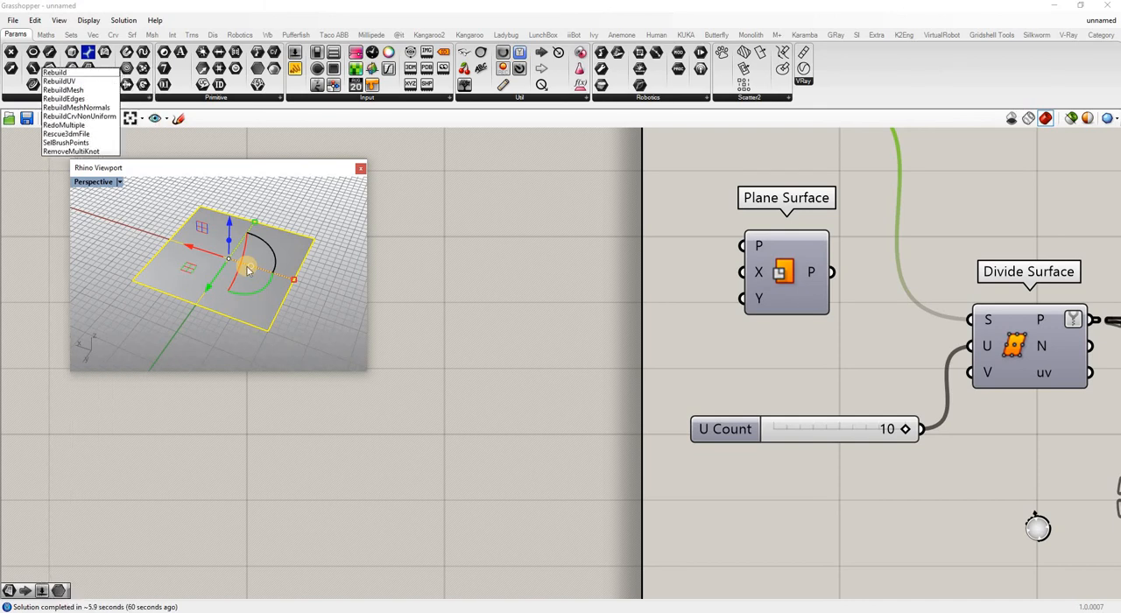
key(BackSpace)
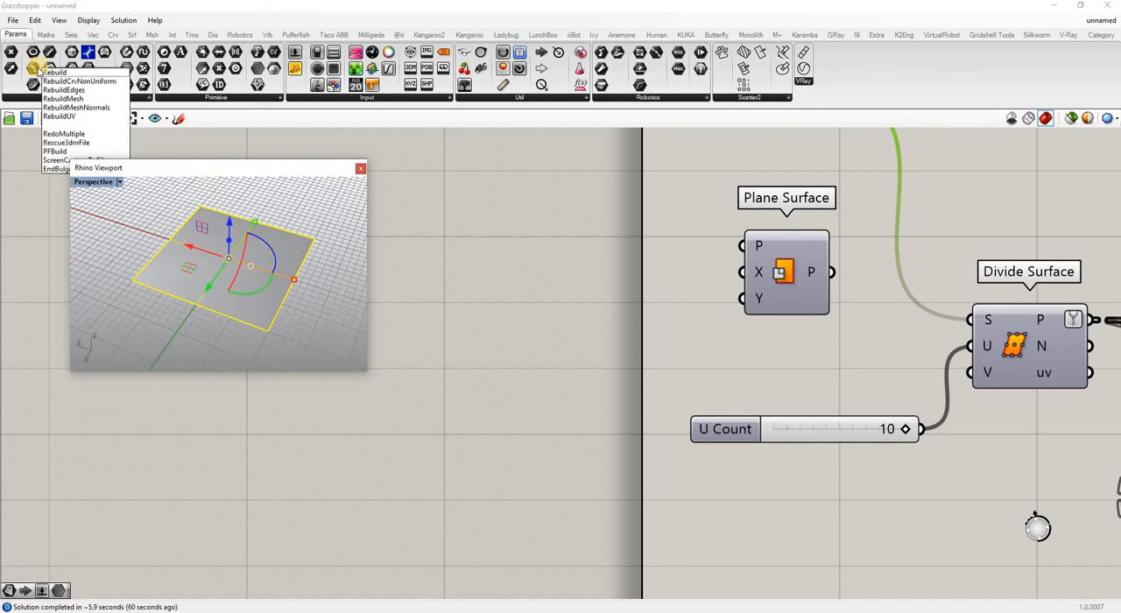
click(61, 73)
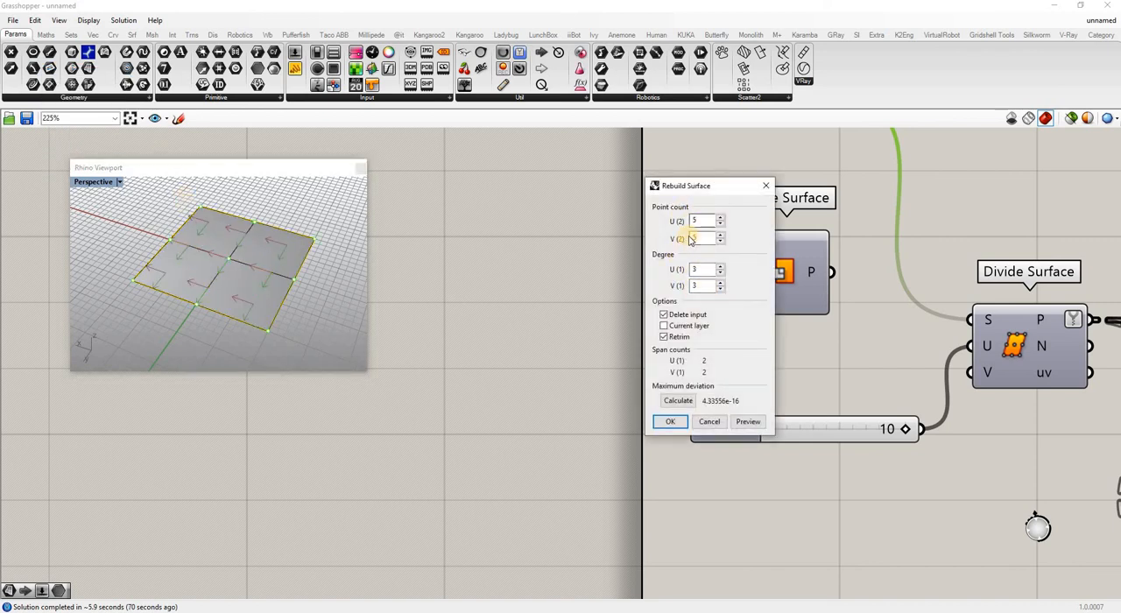
click(672, 422)
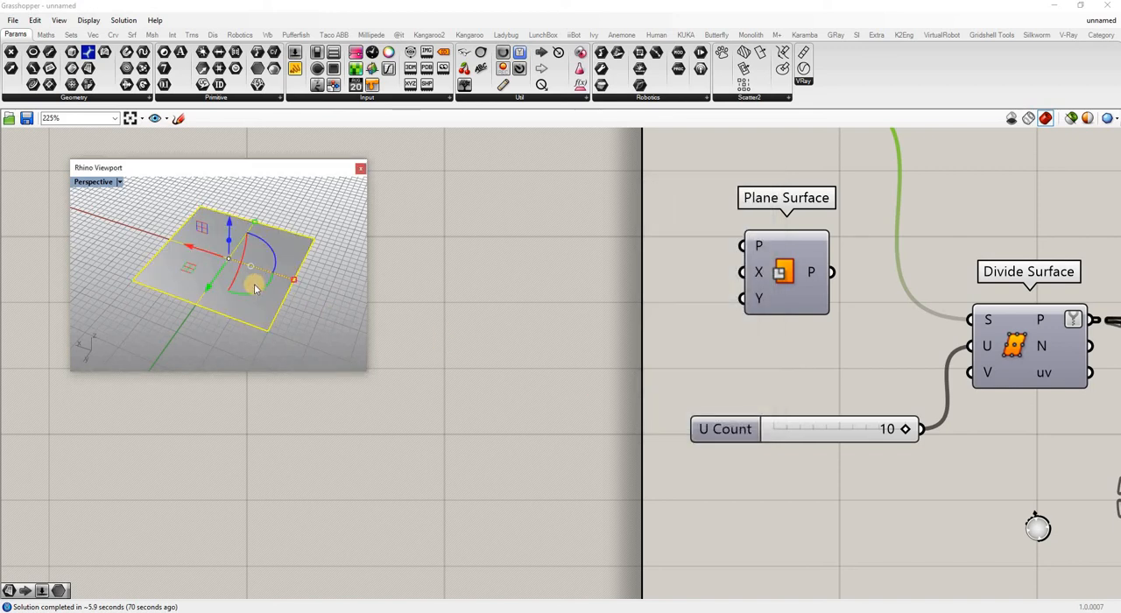
Show the rebuilt surface's control points and move groups of them up and down to shape a wavy surface.
key(F10)
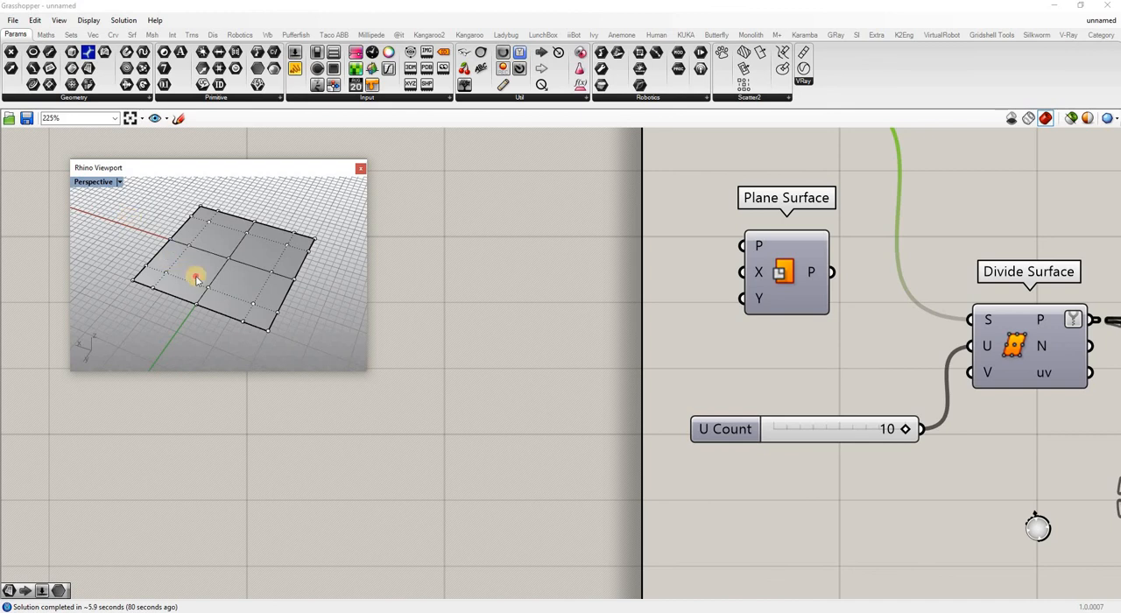
drag(132, 216, 196, 278)
drag(163, 220, 161, 185)
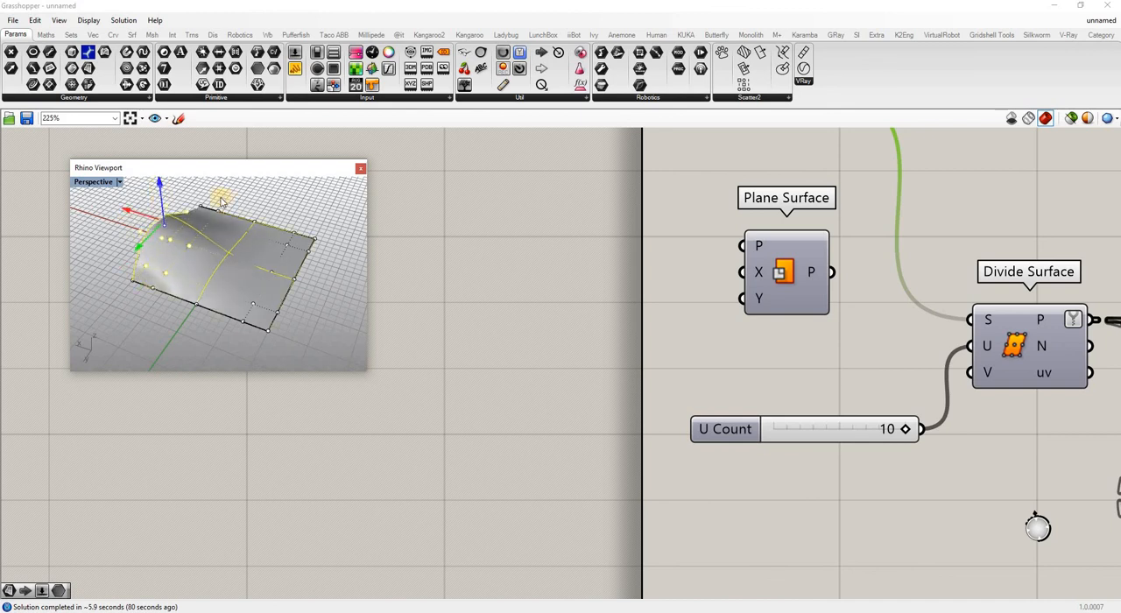
drag(221, 202, 244, 252)
drag(229, 340, 263, 314)
click(312, 285)
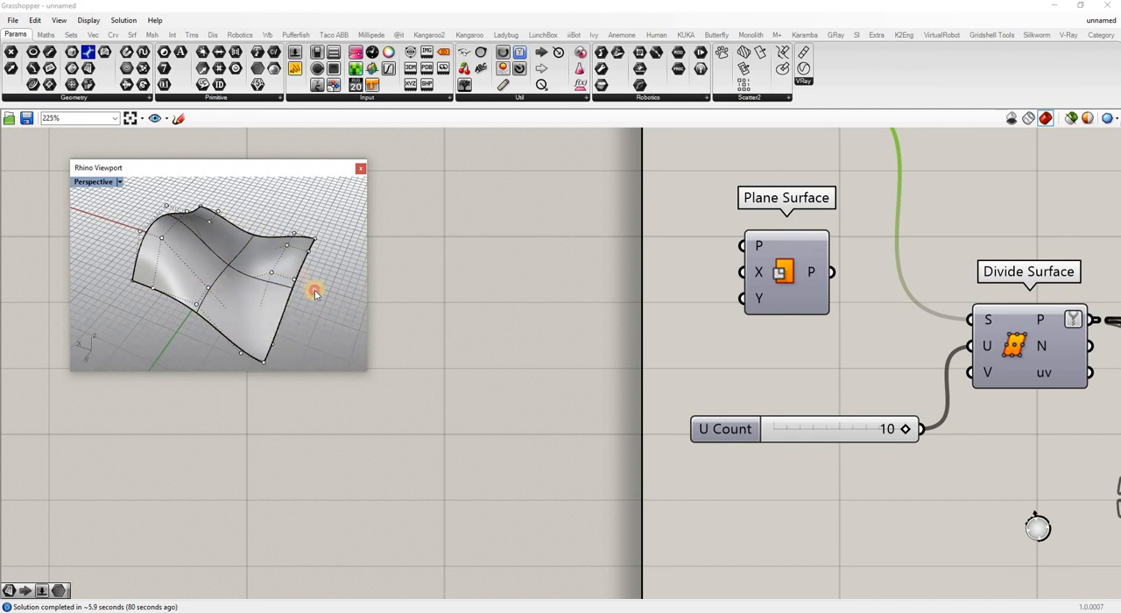
scroll(694, 367, down, 3)
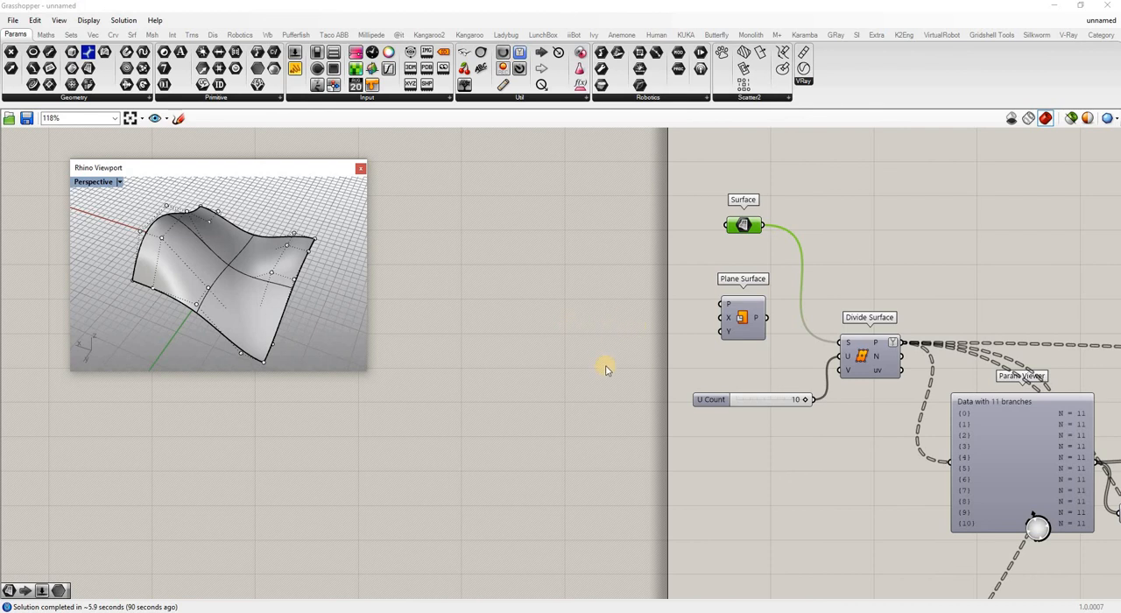
scroll(606, 369, down, 5)
scroll(714, 368, up, 3)
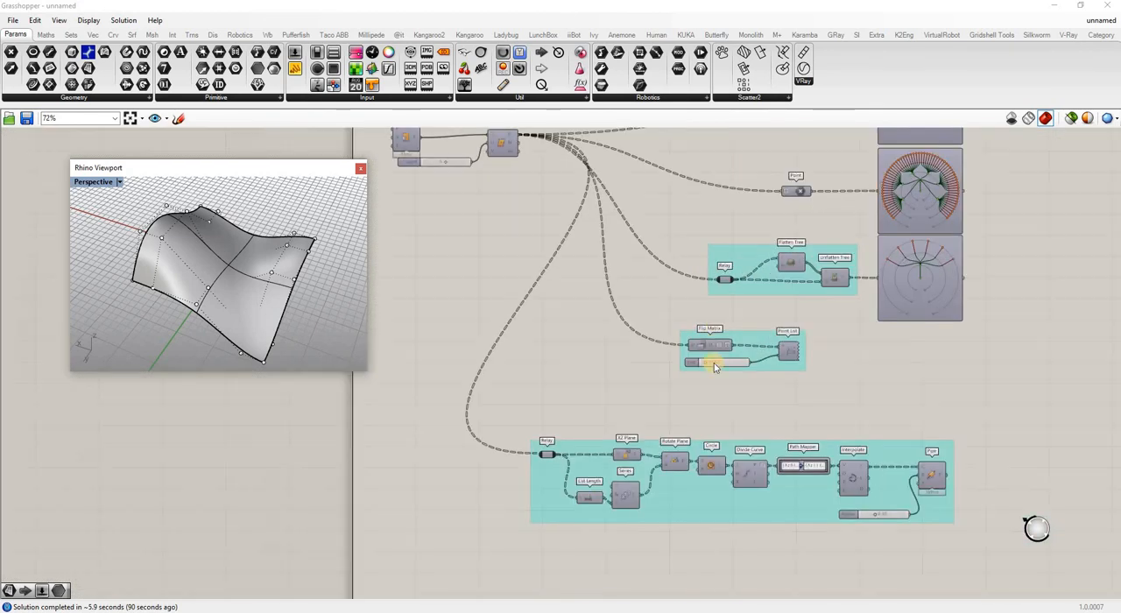
scroll(706, 315, down, 5)
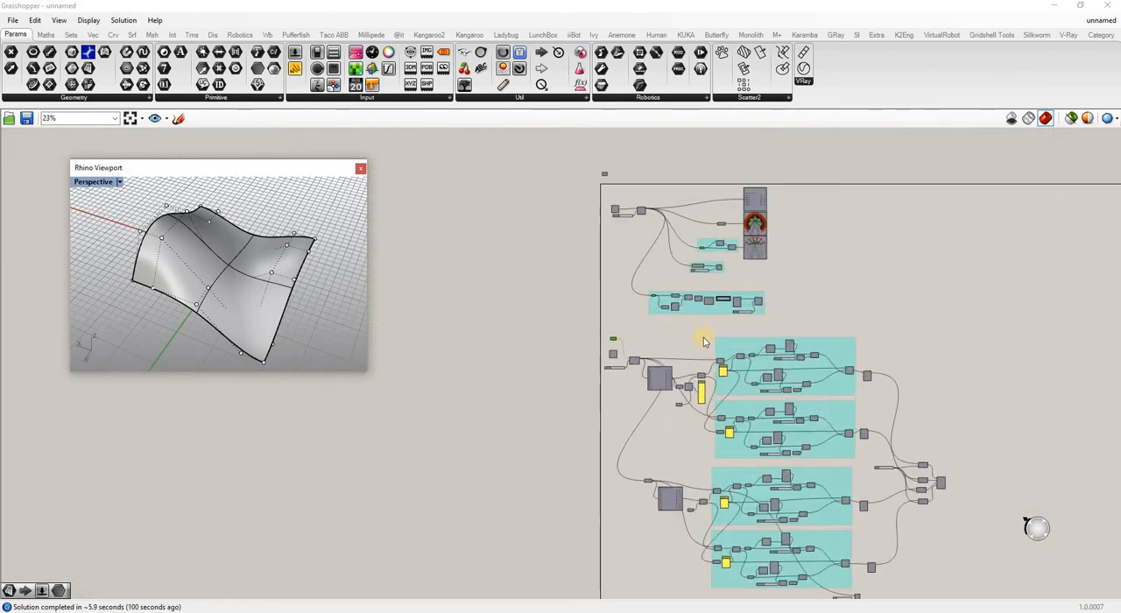
scroll(698, 398, up, 1)
scroll(762, 337, down, 2)
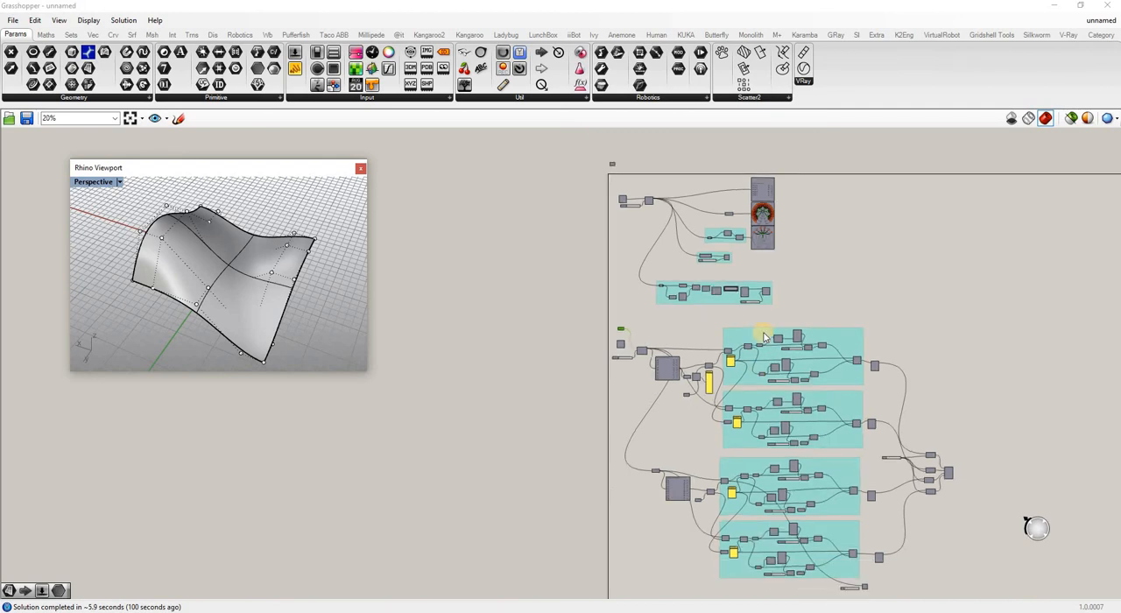